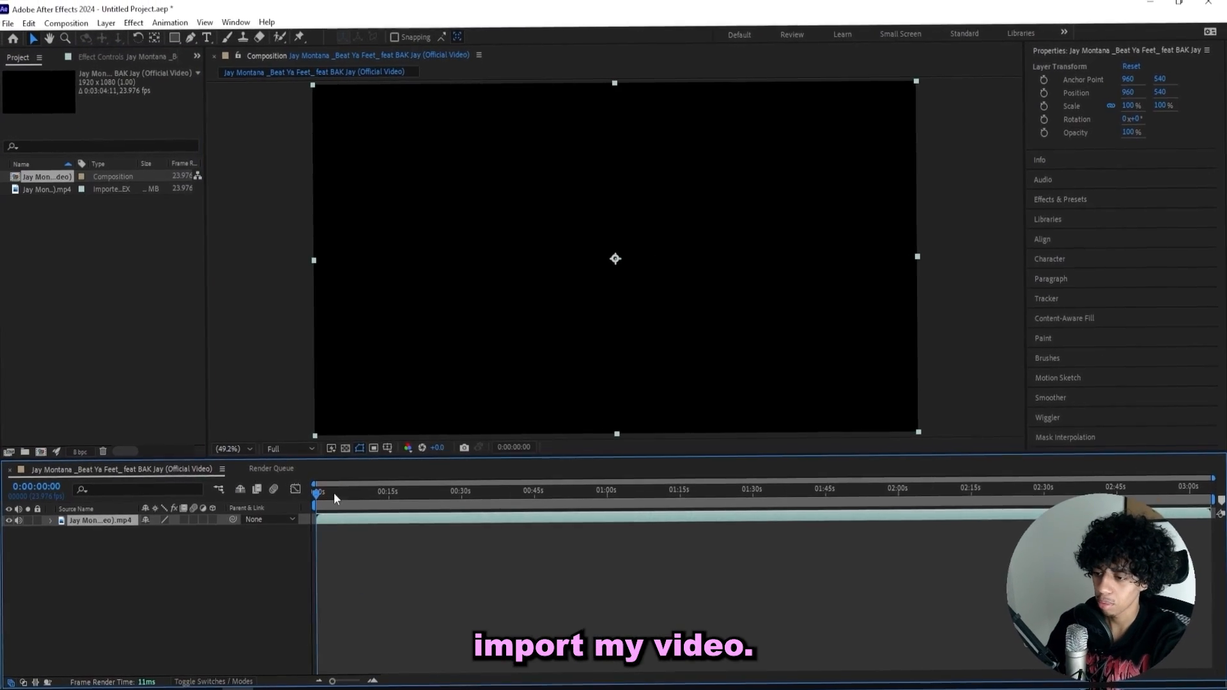
Split the music video clip at its first scene change, around 0:00:01:04.
{"action": "left_click_drag", "start_coordinate": [334, 493], "coordinate": [489, 502]}
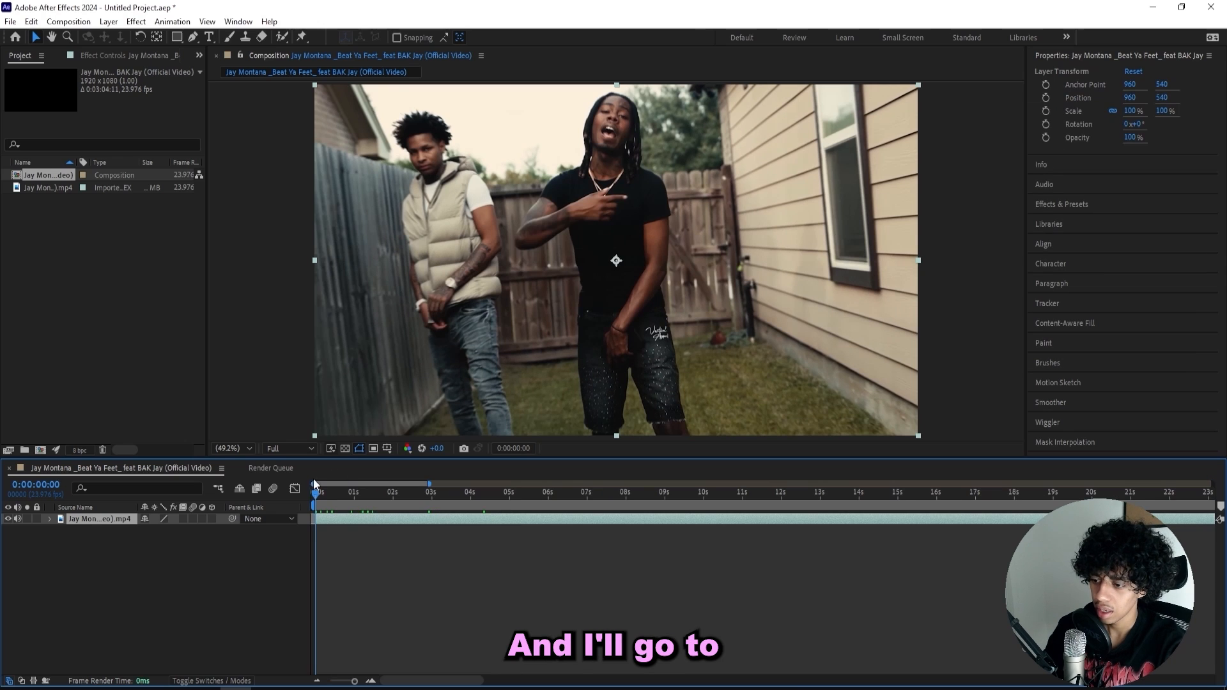
{"action": "left_click_drag", "start_coordinate": [319, 495], "coordinate": [358, 494]}
{"action": "key", "text": "ctrl+shift+d"}
{"action": "left_click", "coordinate": [349, 571]}
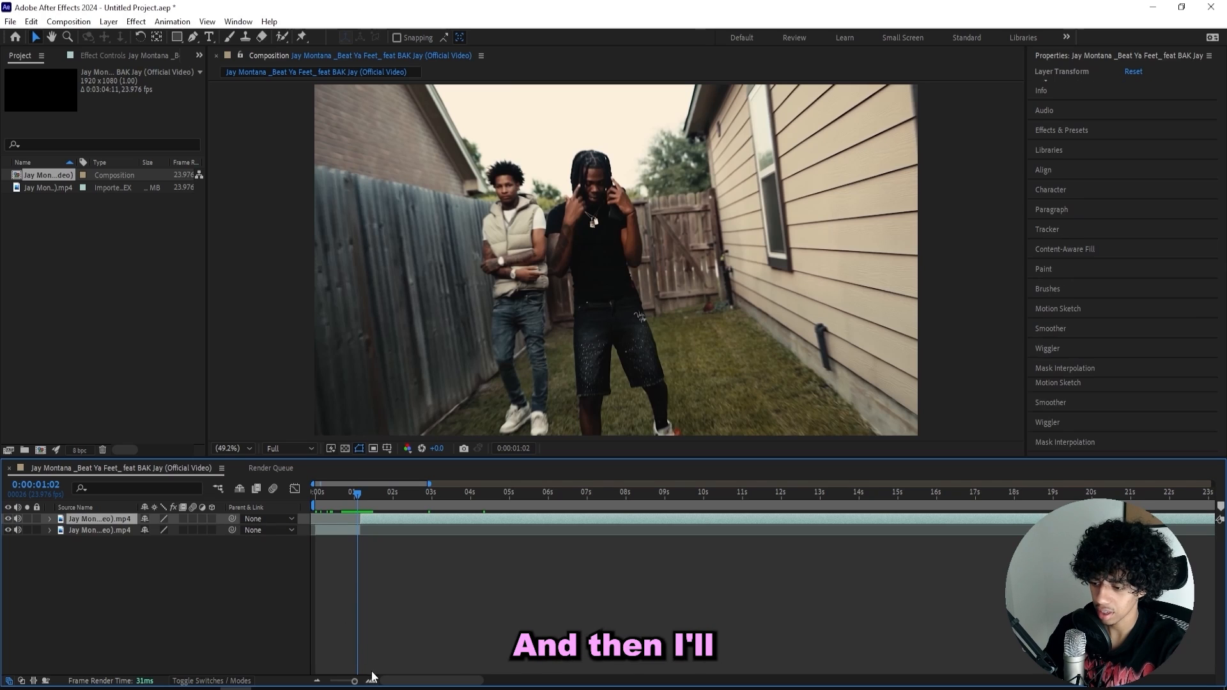
Limit the work area to the single last frame of the first scene at 0:00:01:03.
{"action": "left_click", "coordinate": [371, 681]}
{"action": "left_click", "coordinate": [371, 681]}
{"action": "left_click_drag", "start_coordinate": [413, 610], "coordinate": [528, 607]}
{"action": "left_click_drag", "start_coordinate": [473, 497], "coordinate": [502, 500]}
{"action": "key", "text": "b"}
{"action": "key", "text": "n"}
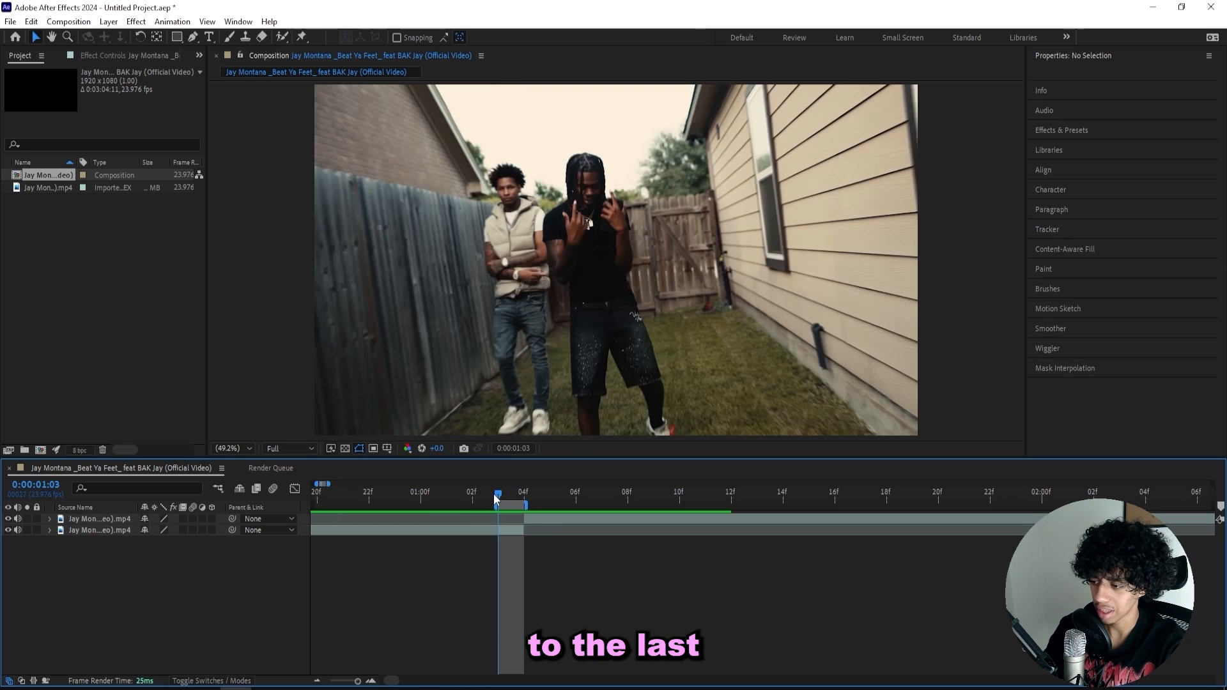
Add the composition to the render queue and set its output format to JPEG Sequence.
{"action": "left_click", "coordinate": [63, 21]}
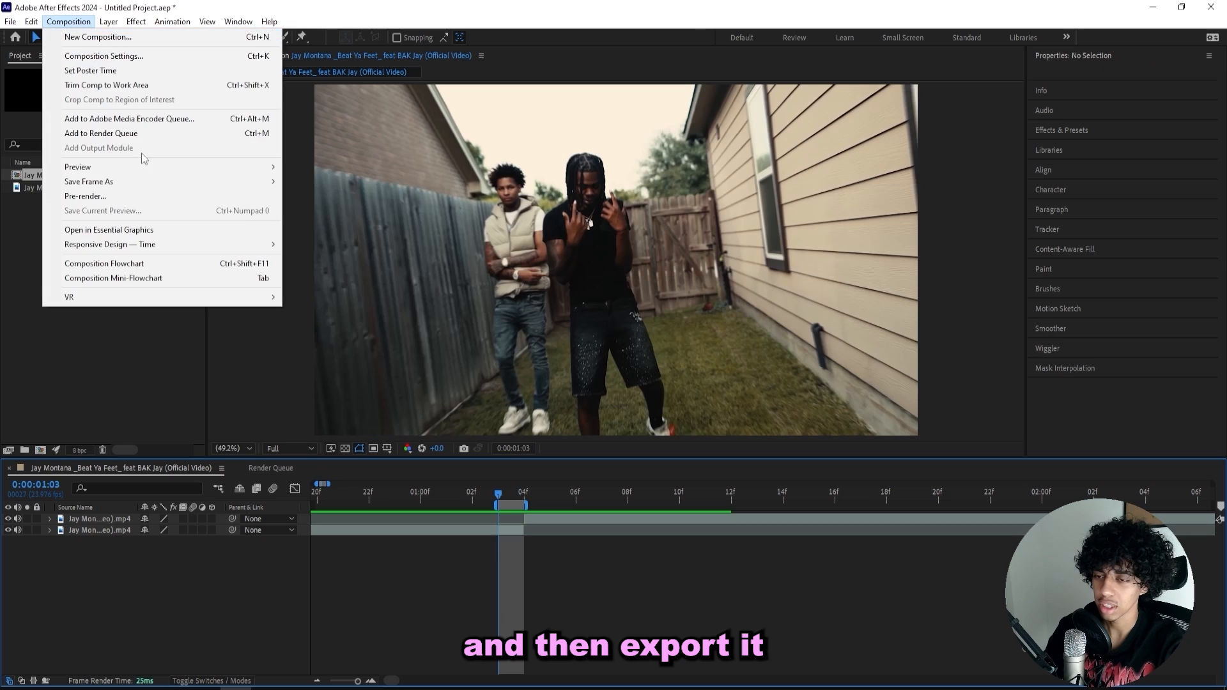
{"action": "left_click", "coordinate": [137, 132]}
{"action": "left_click", "coordinate": [173, 542]}
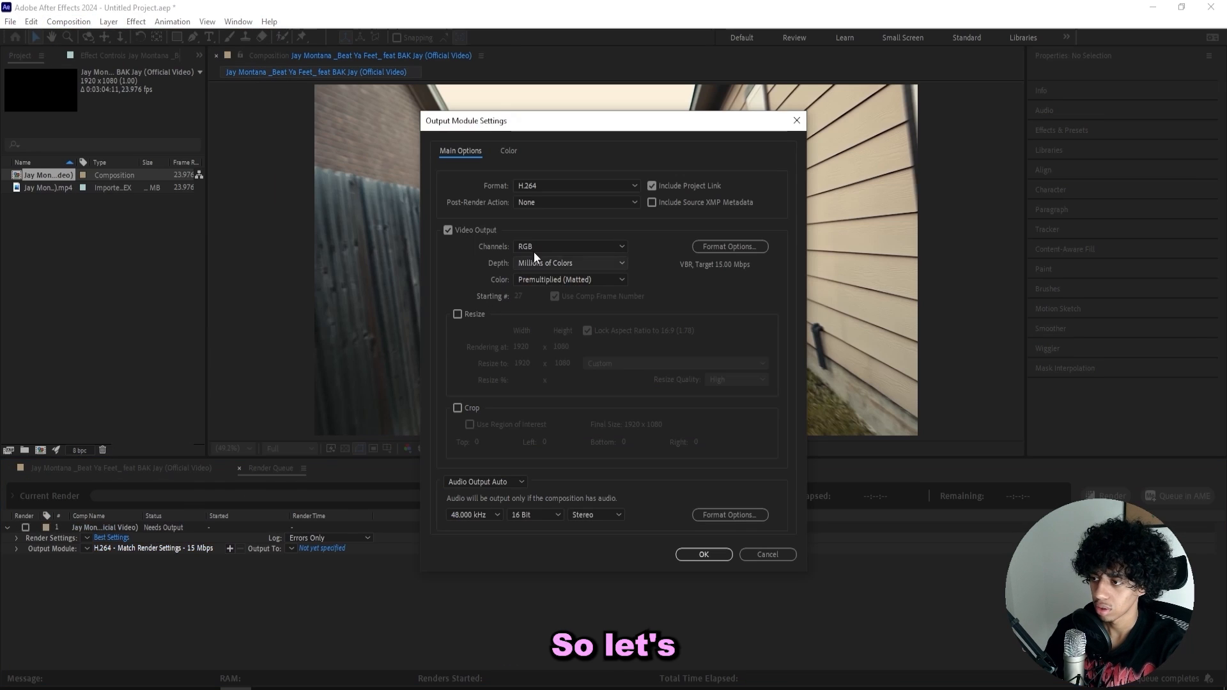
{"action": "left_click", "coordinate": [541, 185]}
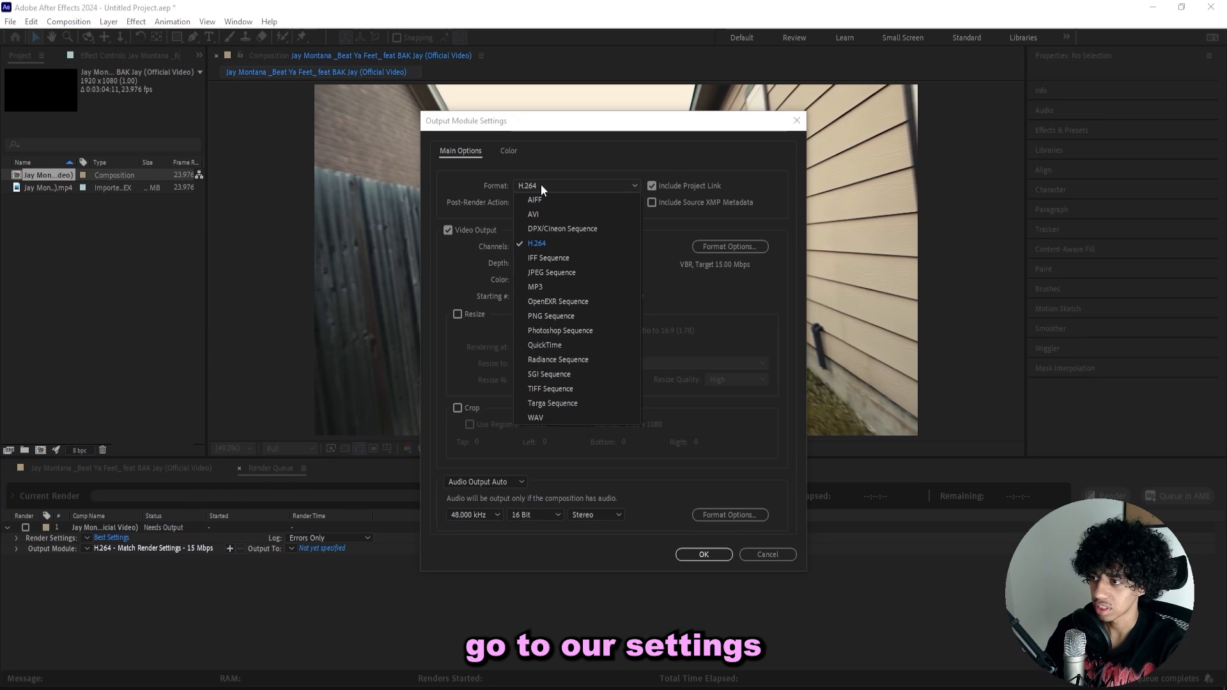
{"action": "left_click", "coordinate": [555, 275]}
{"action": "left_click", "coordinate": [704, 555]}
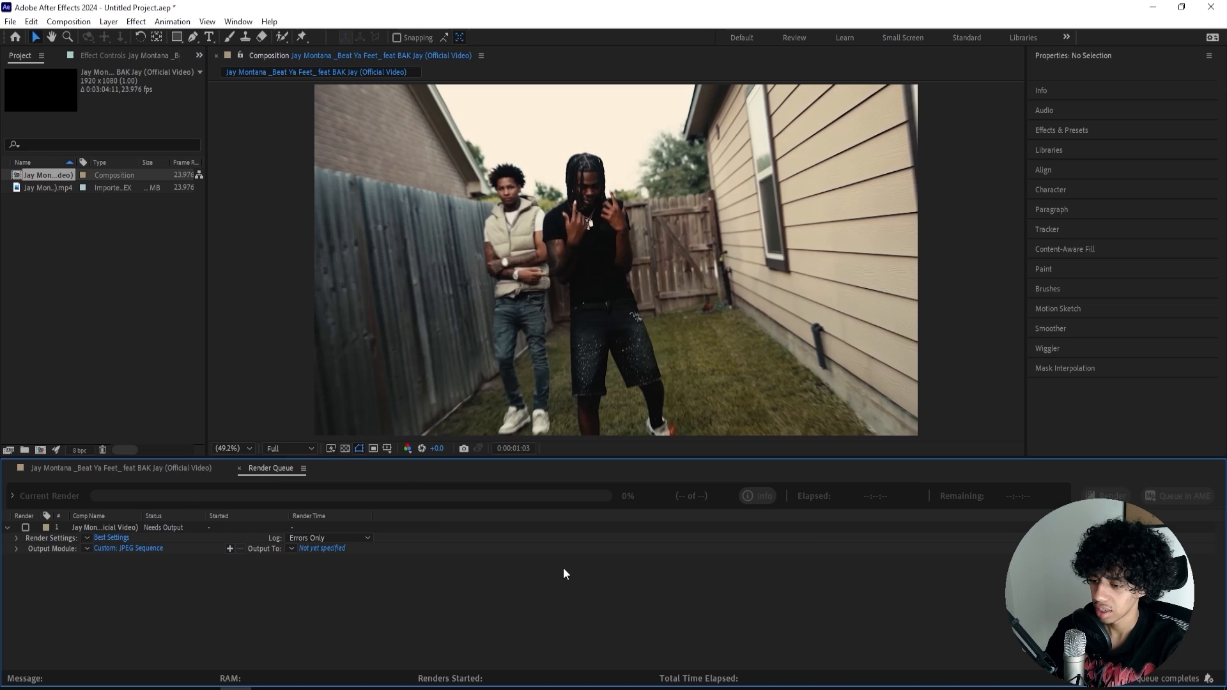
Set the render output to the Downloads folder with the file name pic 1.
{"action": "left_click", "coordinate": [324, 549]}
{"action": "left_click", "coordinate": [528, 342]}
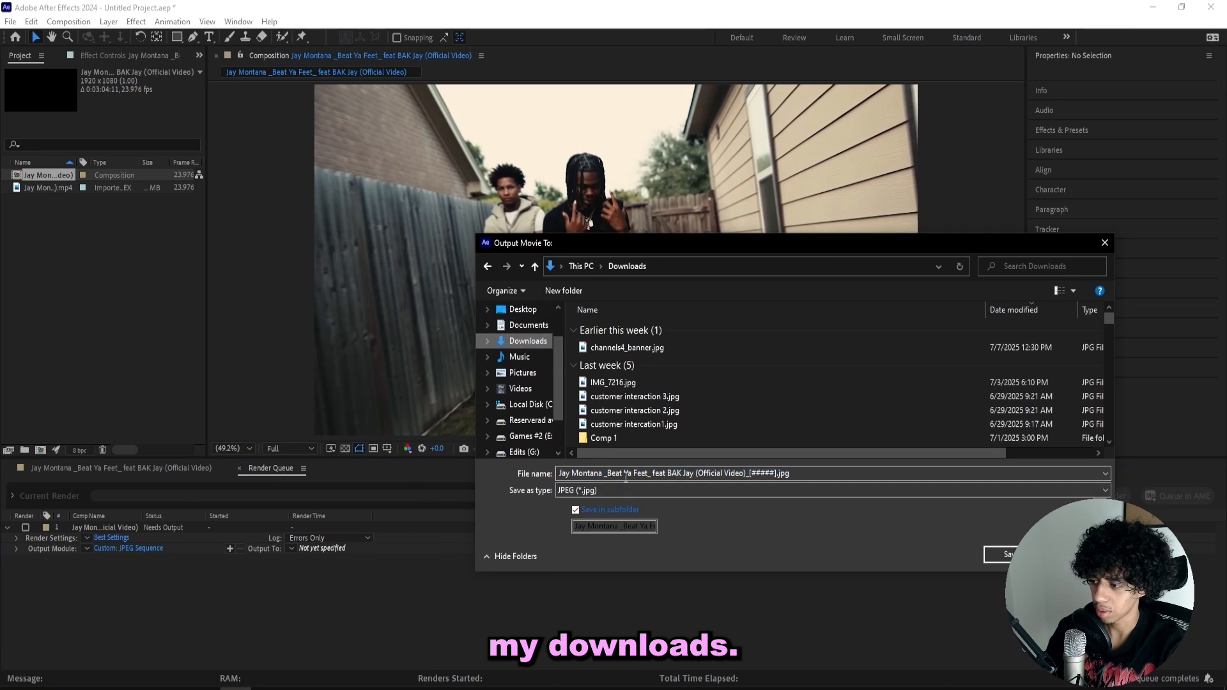
{"action": "type", "text": "pic 1"}
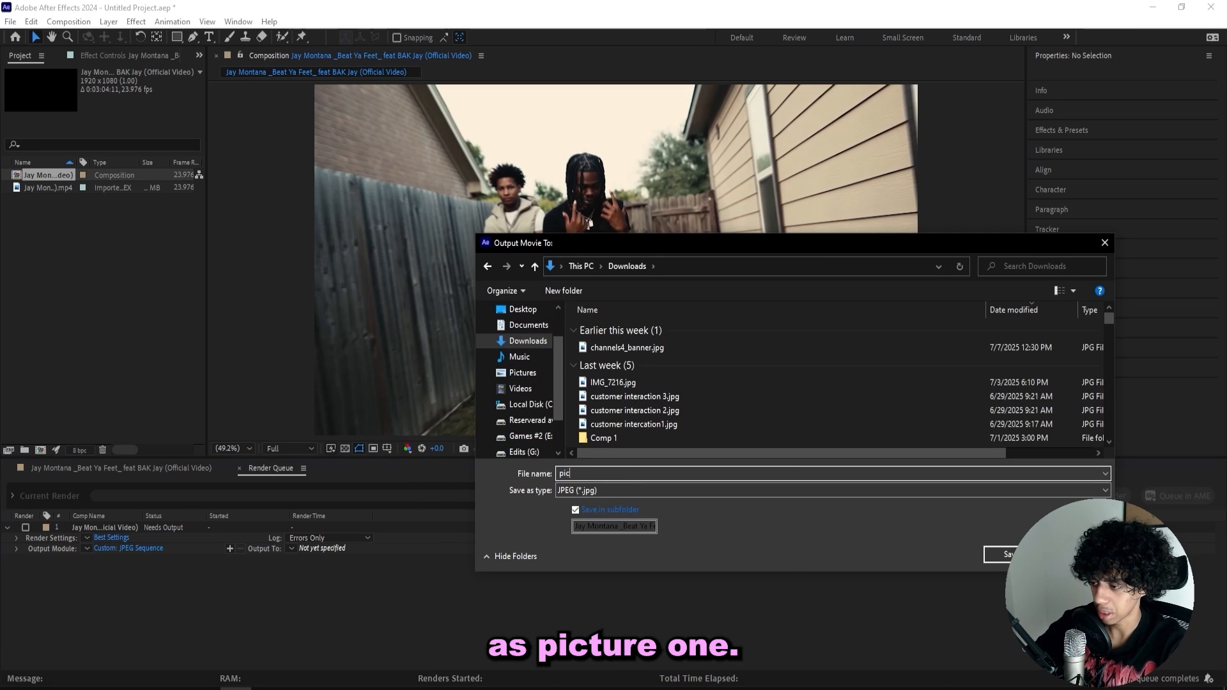
{"action": "key", "text": "Return"}
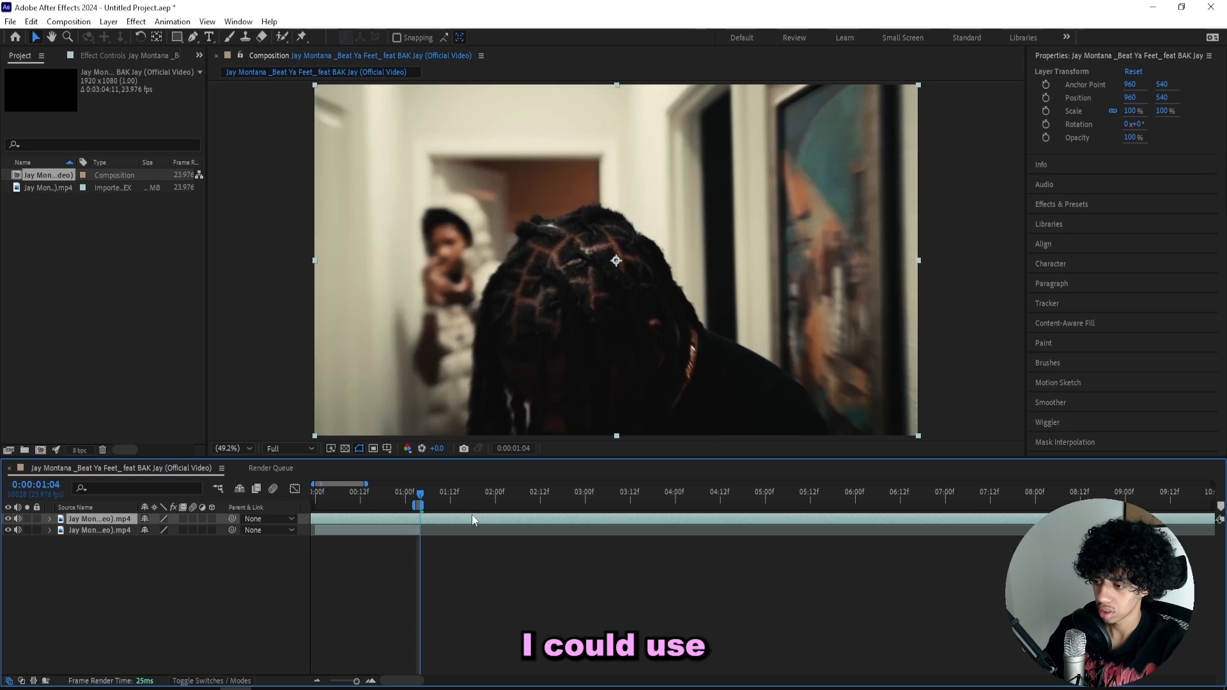
Shift the second clip to the fence scene under the trees, split it at 0:00:01:04 and delete the leftover part.
{"action": "left_click_drag", "start_coordinate": [472, 516], "coordinate": [314, 517]}
{"action": "key", "text": "ctrl+shift+d"}
{"action": "left_click", "coordinate": [406, 531]}
{"action": "key", "text": "Delete"}
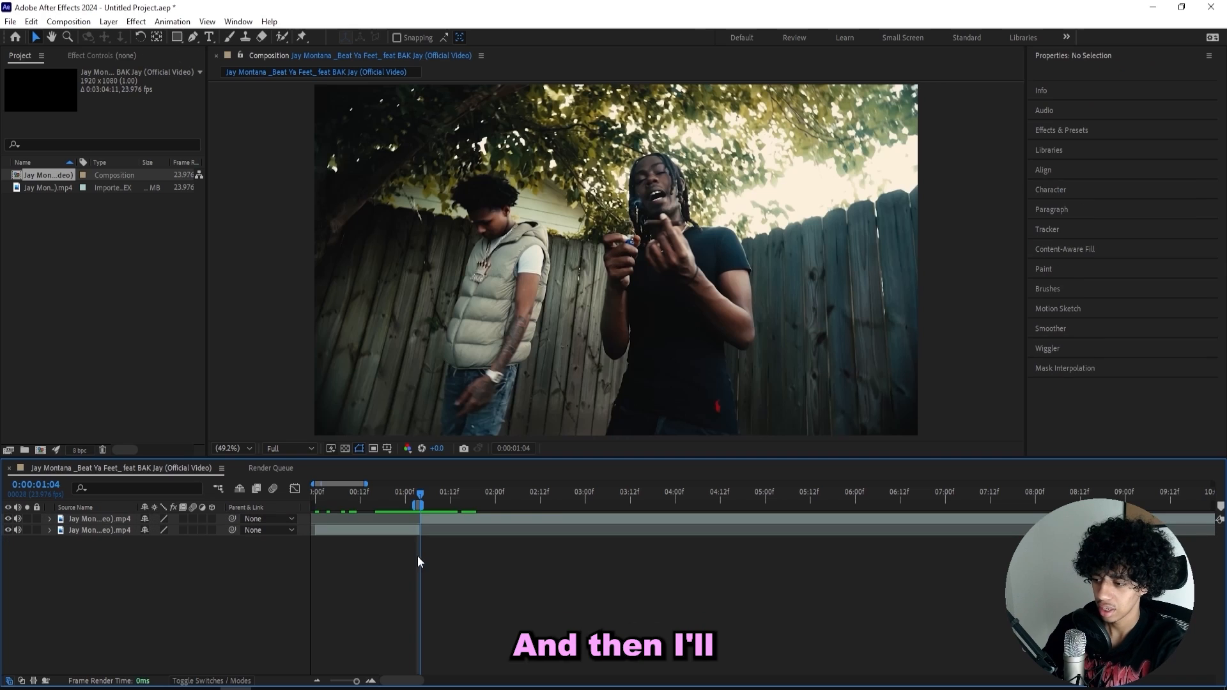
Queue the first frame of the second scene for rendering as a JPEG Sequence with the file name pic 2.
{"action": "double_click", "coordinate": [371, 681]}
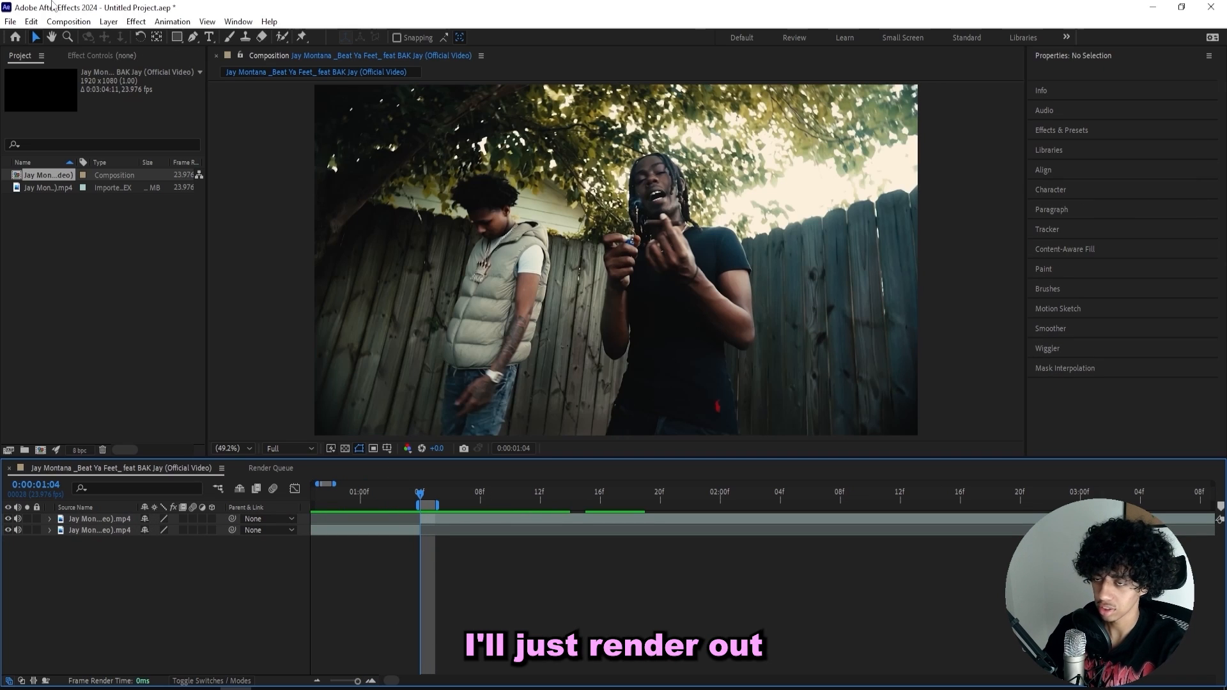
{"action": "left_click", "coordinate": [53, 24]}
{"action": "left_click", "coordinate": [141, 133]}
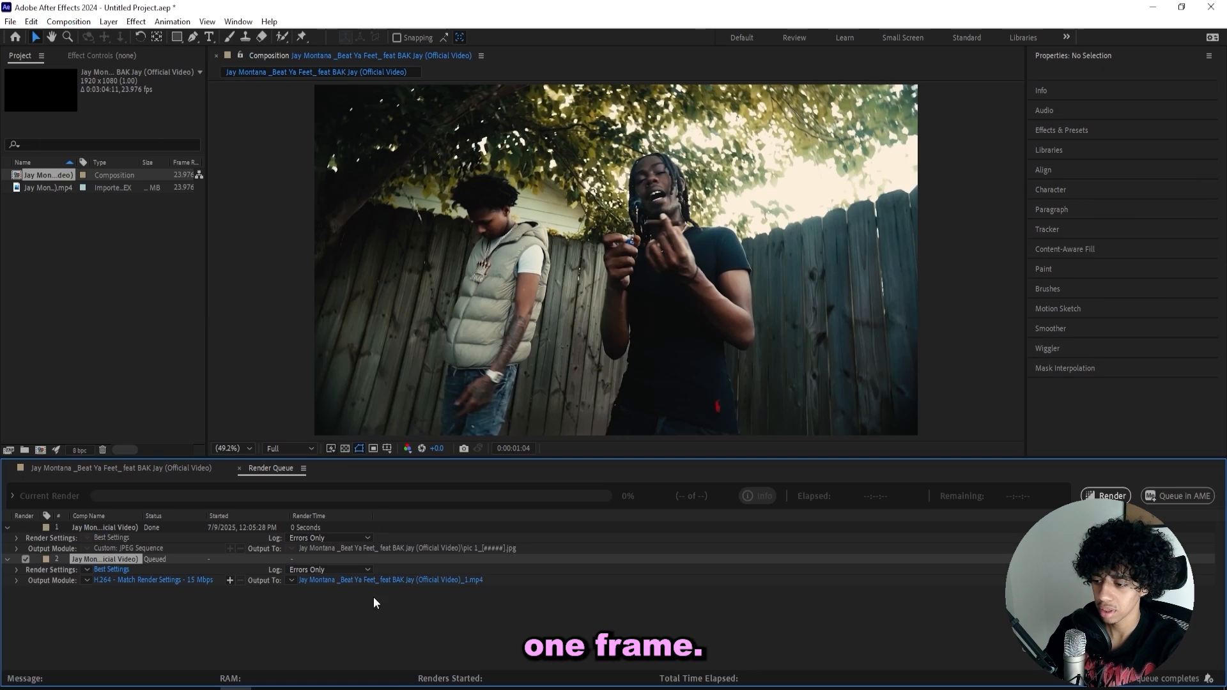
{"action": "left_click", "coordinate": [181, 580]}
{"action": "left_click", "coordinate": [572, 186]}
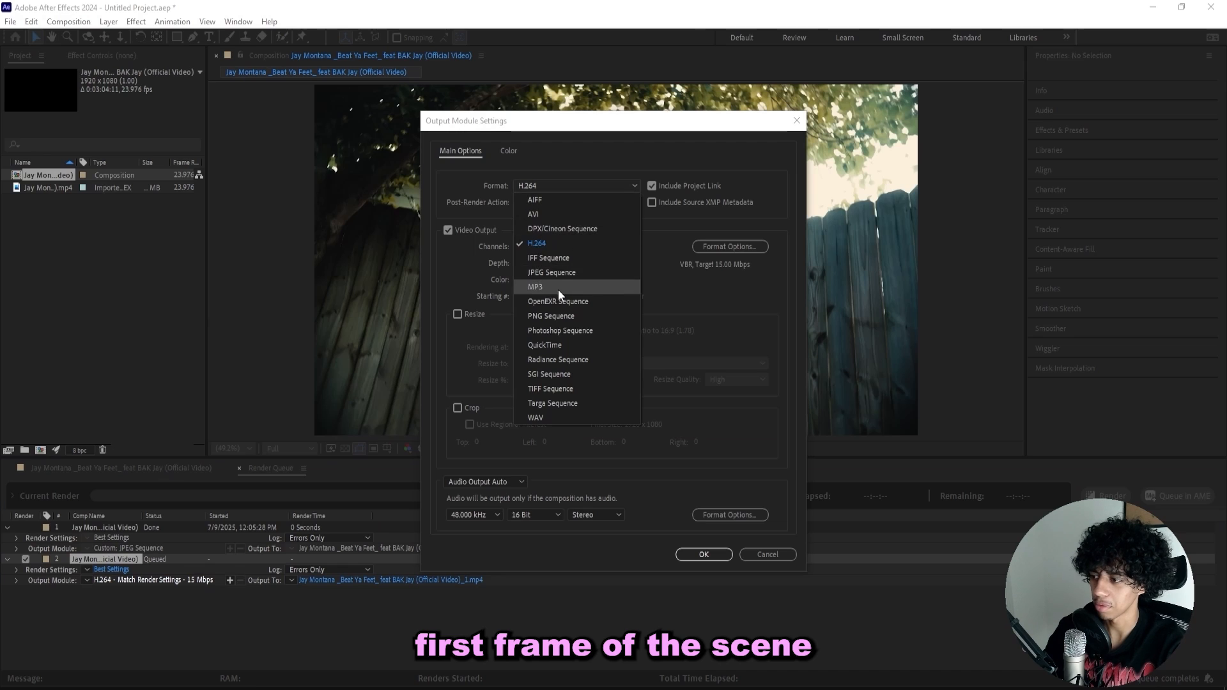
{"action": "left_click", "coordinate": [552, 272]}
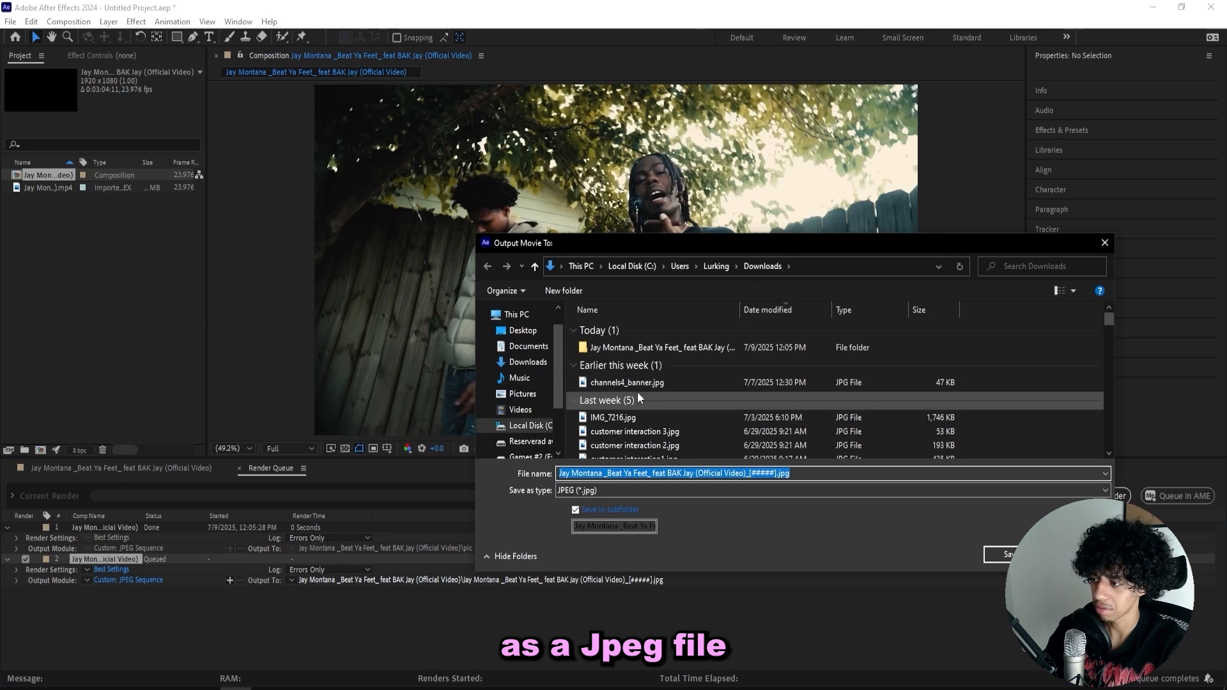
{"action": "type", "text": "pic2"}
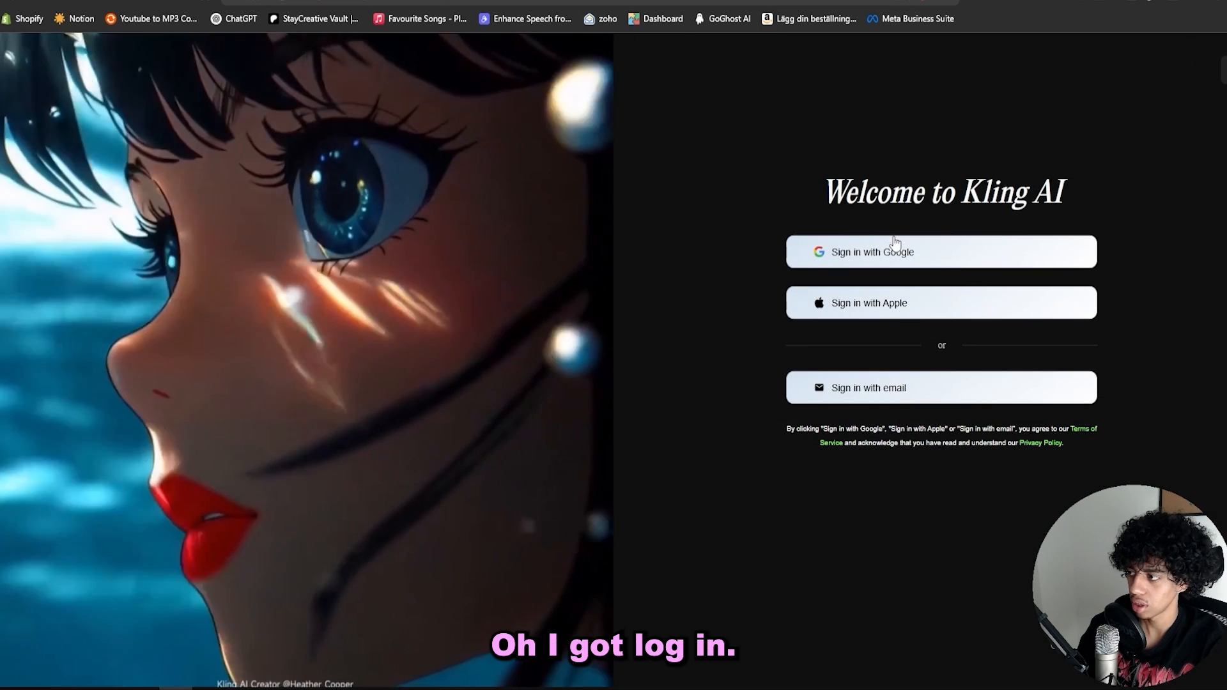
Switch to Kling AI, sign in with Google and load pic 1 as the start frame for Image to Video.
{"action": "left_click", "coordinate": [815, 256]}
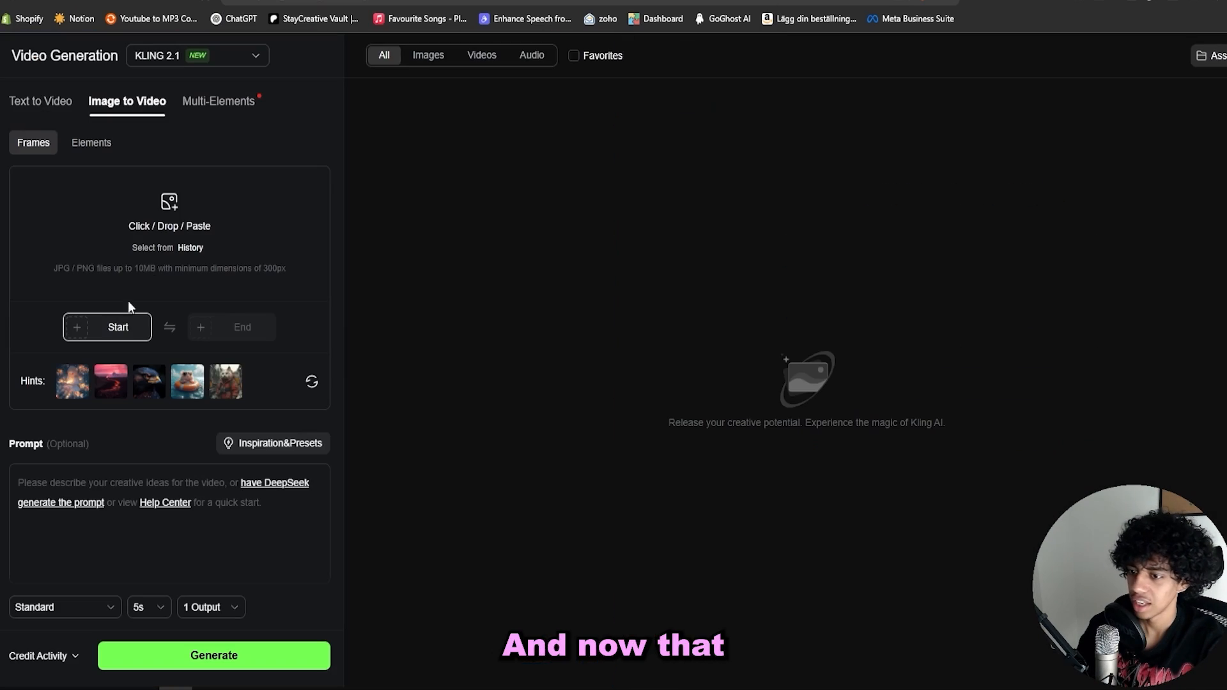
{"action": "left_click", "coordinate": [170, 237]}
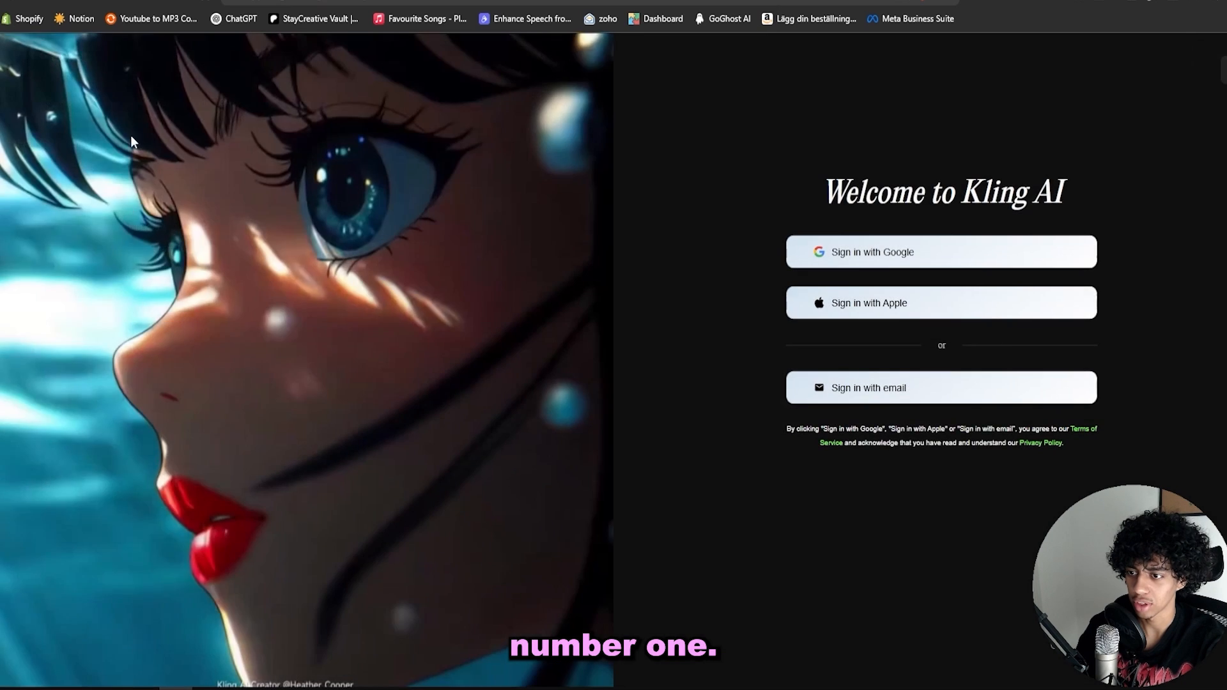
{"action": "left_click", "coordinate": [858, 250]}
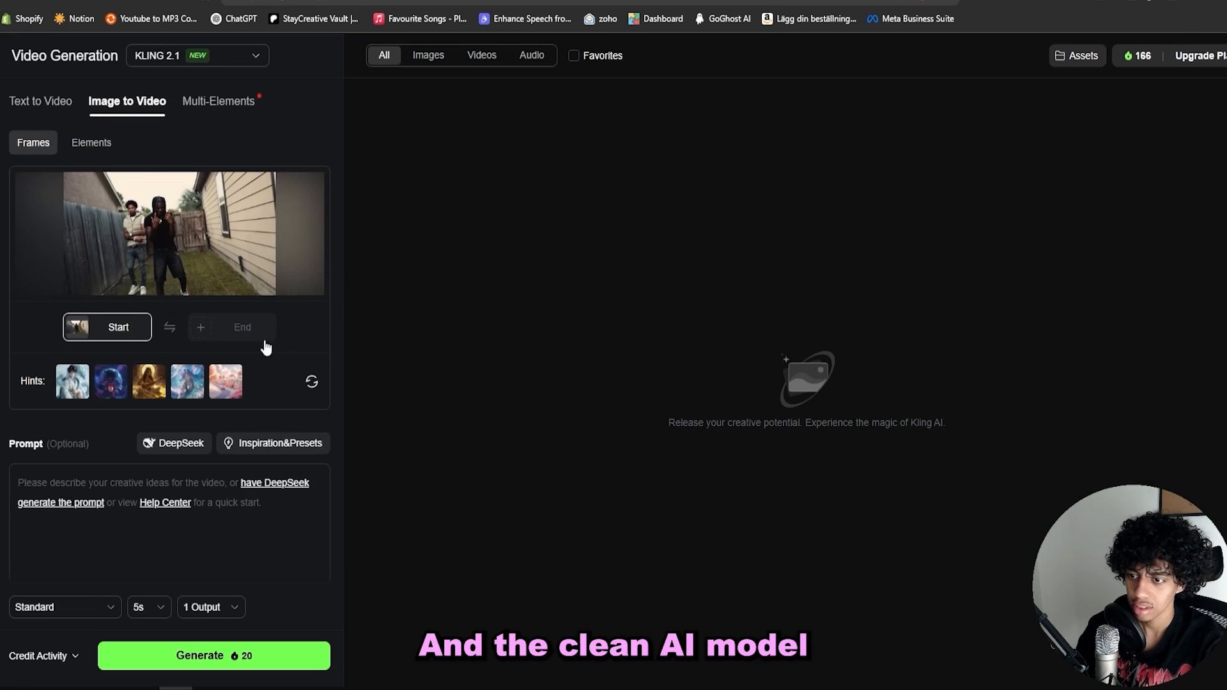
Change the video model to KLING 1.5.
{"action": "left_click", "coordinate": [250, 56]}
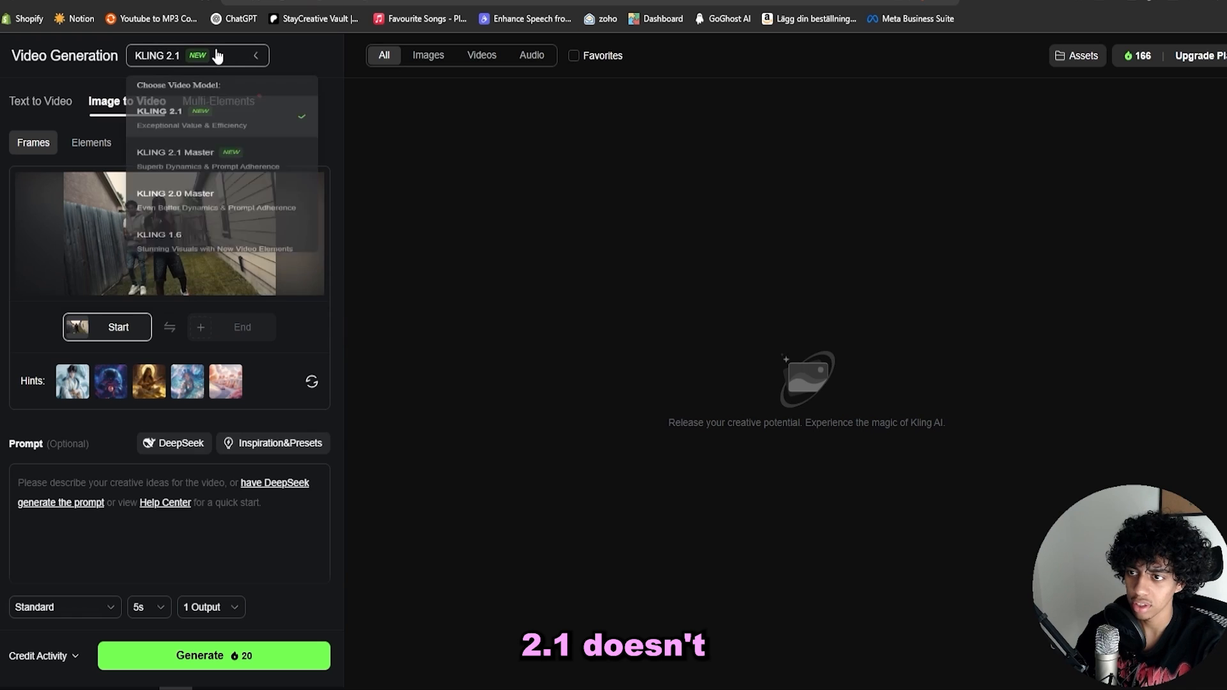
{"action": "scroll", "coordinate": [200, 176], "scroll_direction": "down", "scroll_amount": 2}
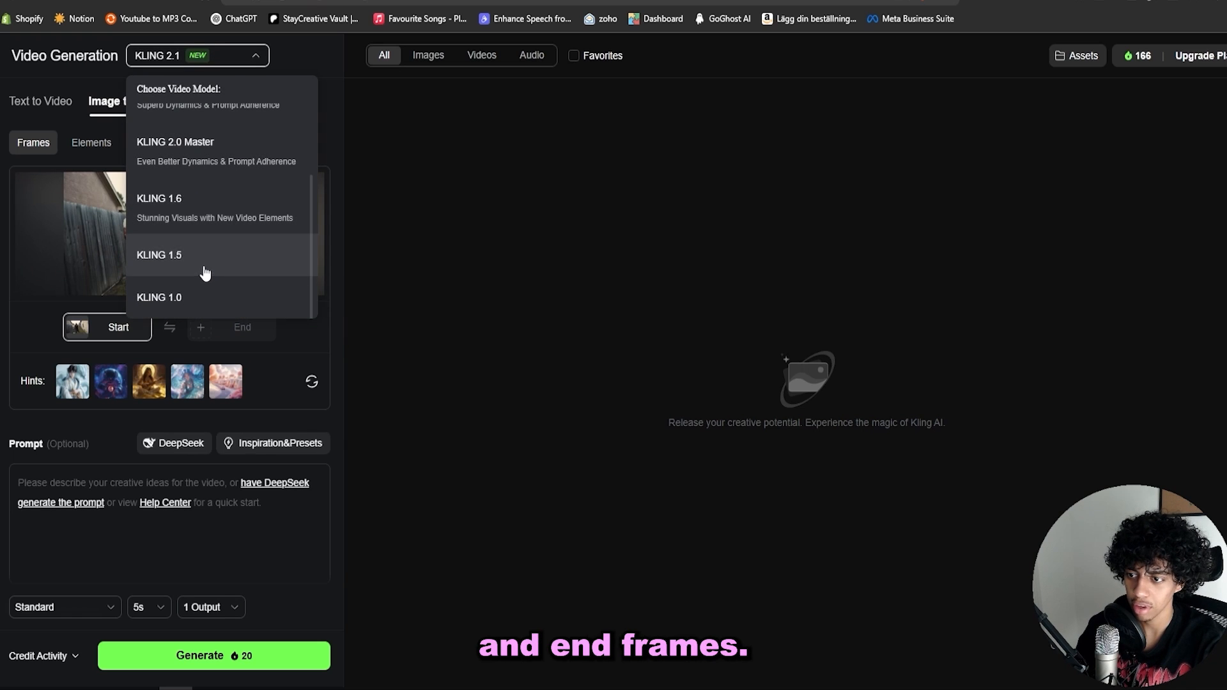
{"action": "left_click", "coordinate": [202, 269]}
Upload pic 2_00028.jpg as the end frame.
{"action": "left_click", "coordinate": [205, 328]}
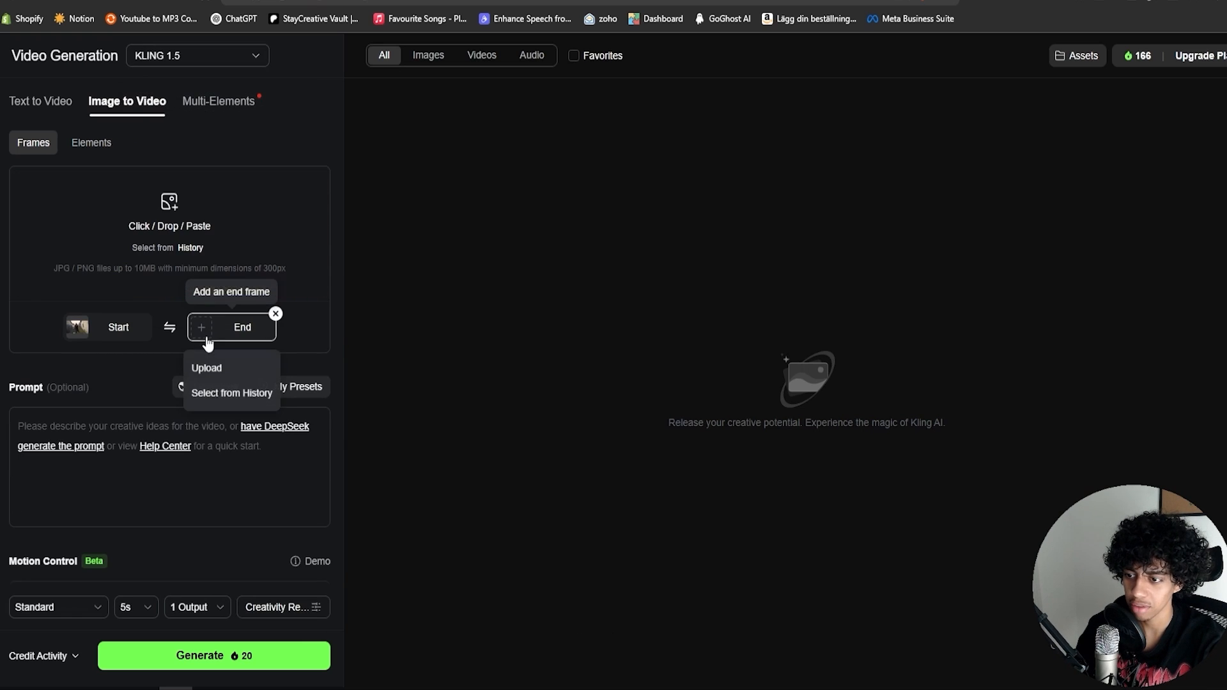
{"action": "left_click", "coordinate": [206, 369]}
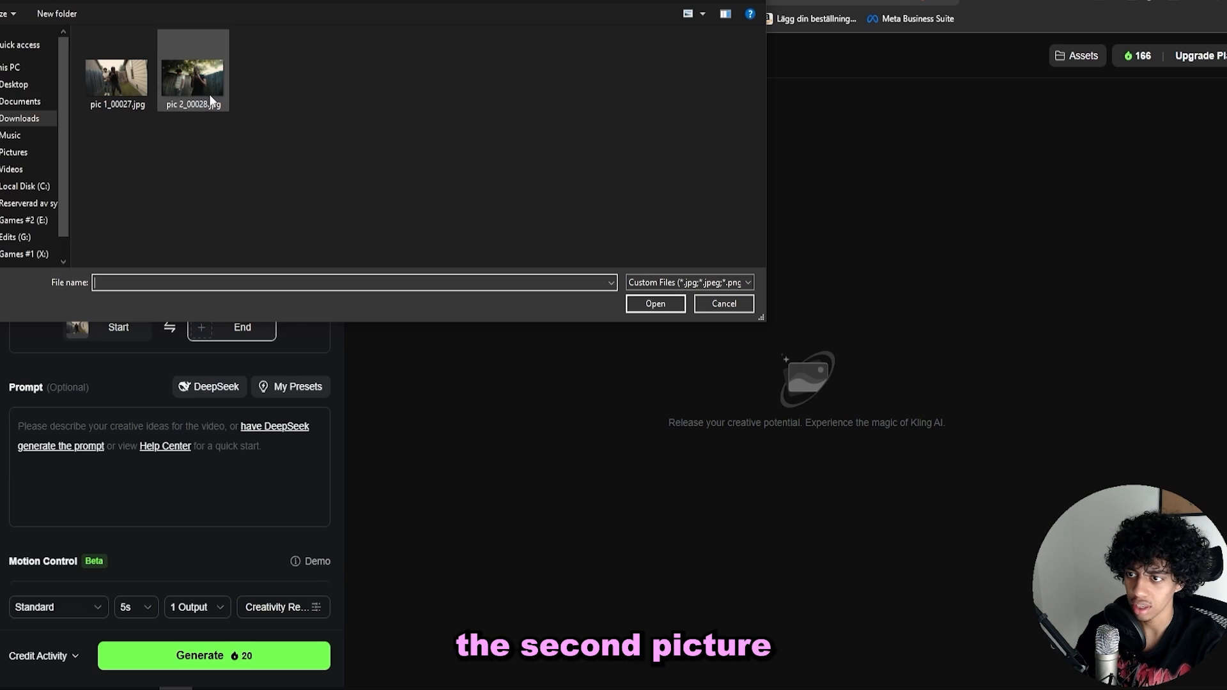
{"action": "double_click", "coordinate": [194, 74]}
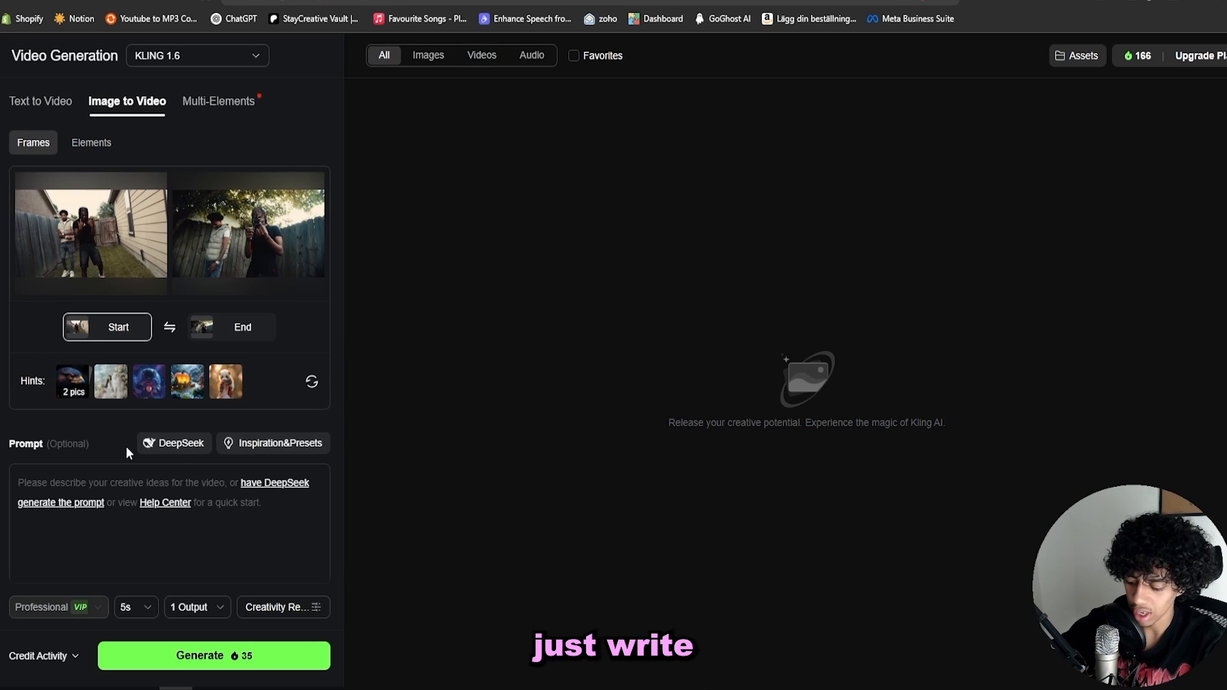
Enter the video prompt "i want a seamless transition between picture 1 and 2".
{"action": "type", "text": "i want a "}
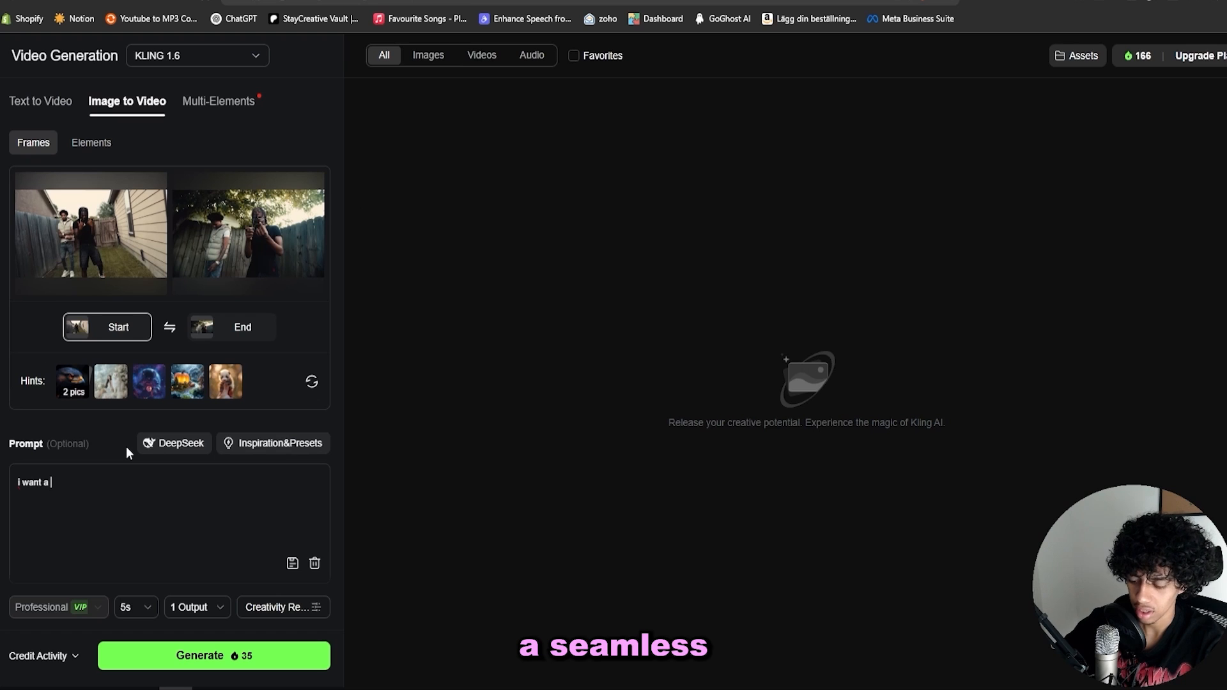
{"action": "type", "text": "seamless transition between "}
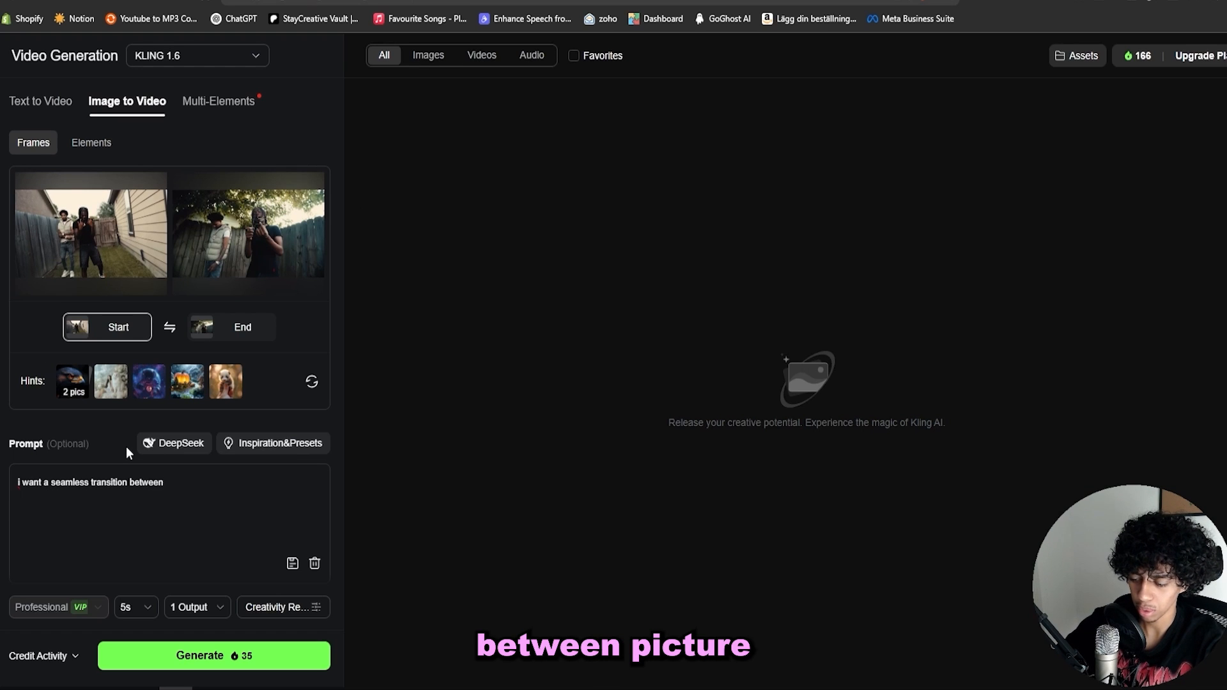
{"action": "type", "text": "picture 1 and"}
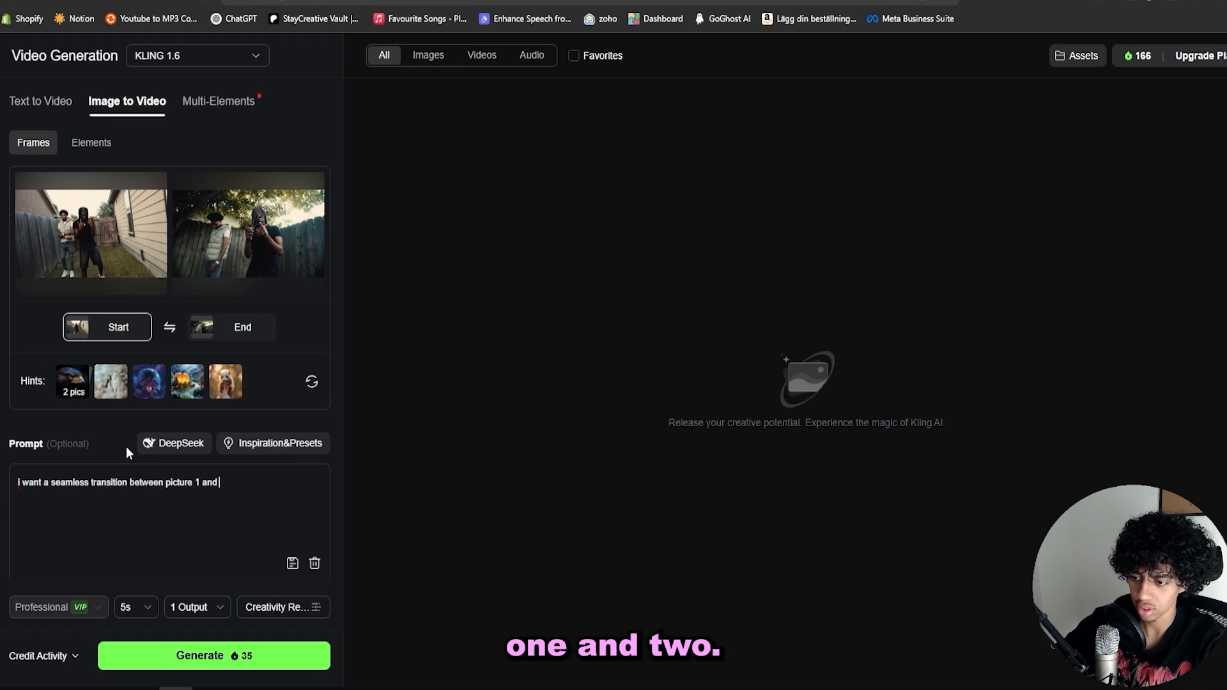
{"action": "type", "text": " 2"}
Switch to ChatGPT in a new tab and write a request for a prompt for Kling.
{"action": "key", "text": "ctrl+t"}
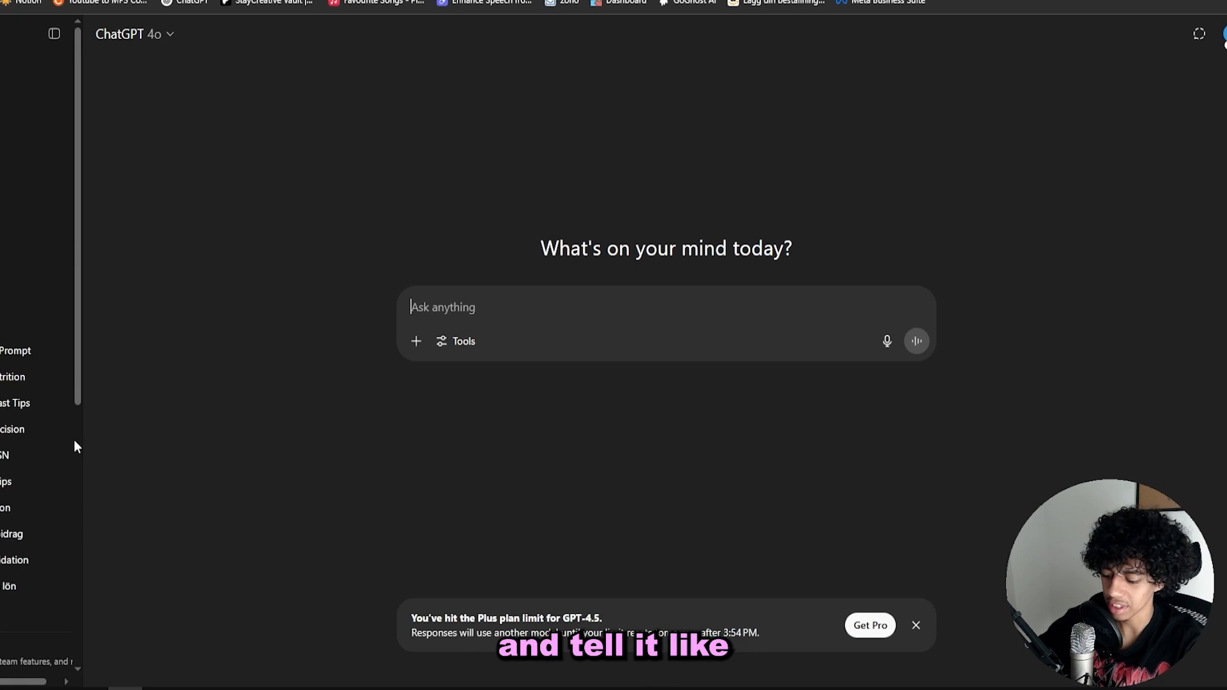
{"action": "type", "text": "i want a pri"}
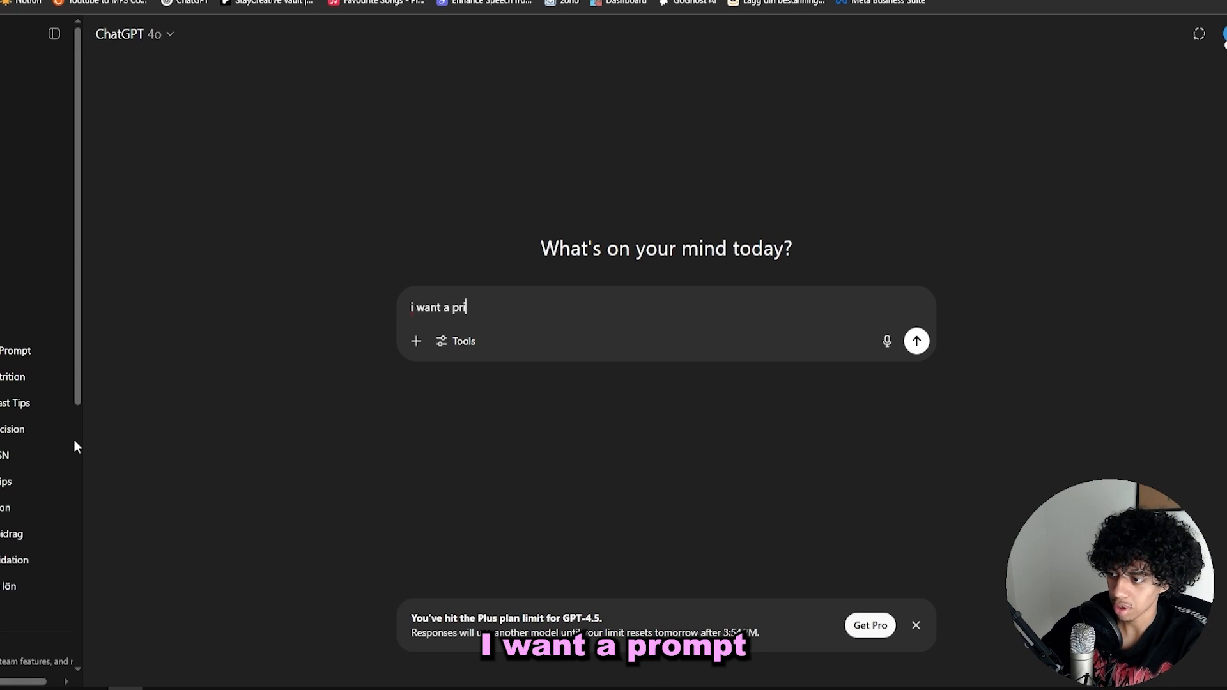
{"action": "type", "text": " prompt for kli"}
Replace the Kling AI prompt with ChatGPT's text beginning "Create a smooth and cinematic transition between two images".
{"action": "triple_click", "coordinate": [603, 362]}
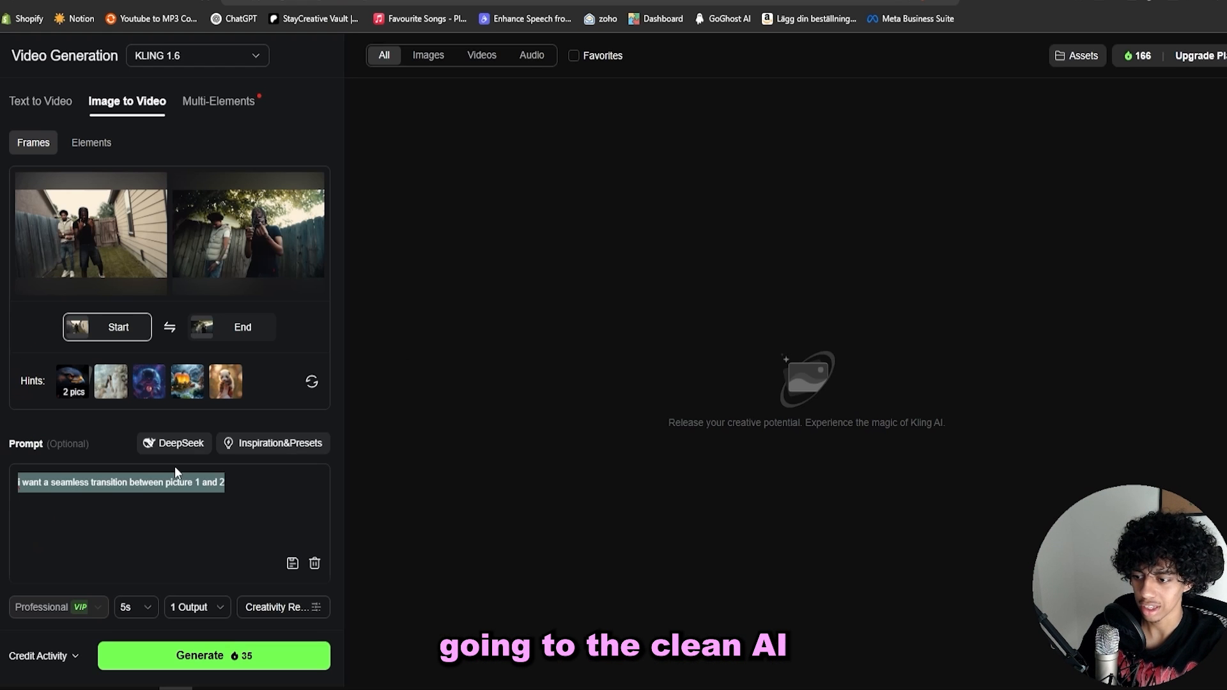
{"action": "type", "text": "Create a smooth and cinematic transition between two images. The first image should gradually blend, zoom, or morph into the second image with seamless motion and natural lighting. Keep the transition fluid, with no sudden jumps or glitches. The overall style should feel polished and immersive, like a professional music video or film transition."}
{"action": "scroll", "coordinate": [214, 507], "scroll_direction": "down", "scroll_amount": 1}
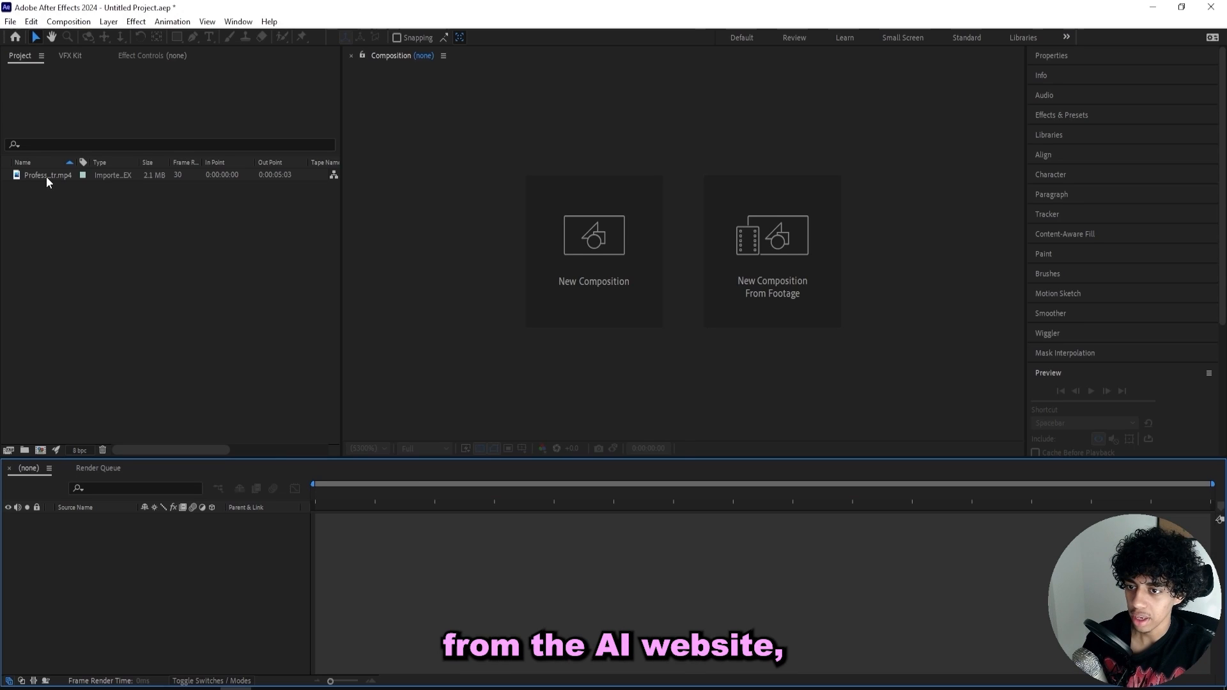
In After Effects, place the AI-generated transition clip on the timeline between the two scenes, starting at about 0:00:02:00.
{"action": "left_click", "coordinate": [46, 177]}
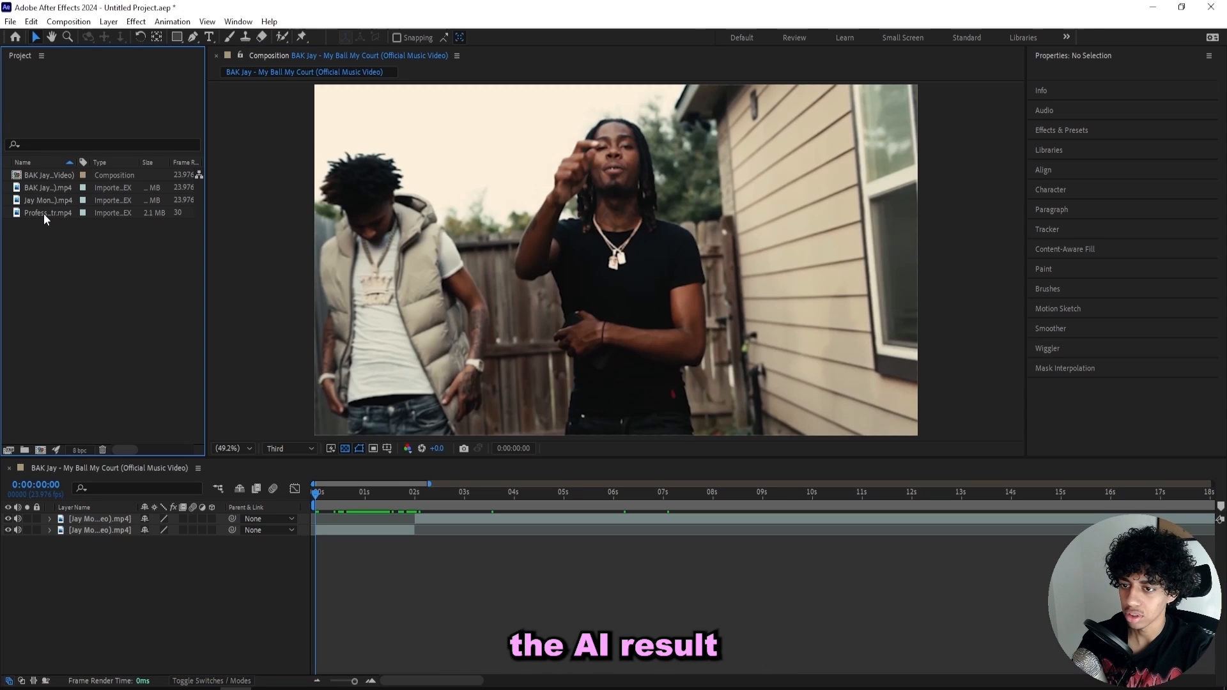
{"action": "left_click_drag", "start_coordinate": [44, 214], "coordinate": [420, 519]}
Play through the timeline to review the AI transition between the two scenes.
{"action": "key", "text": "space"}
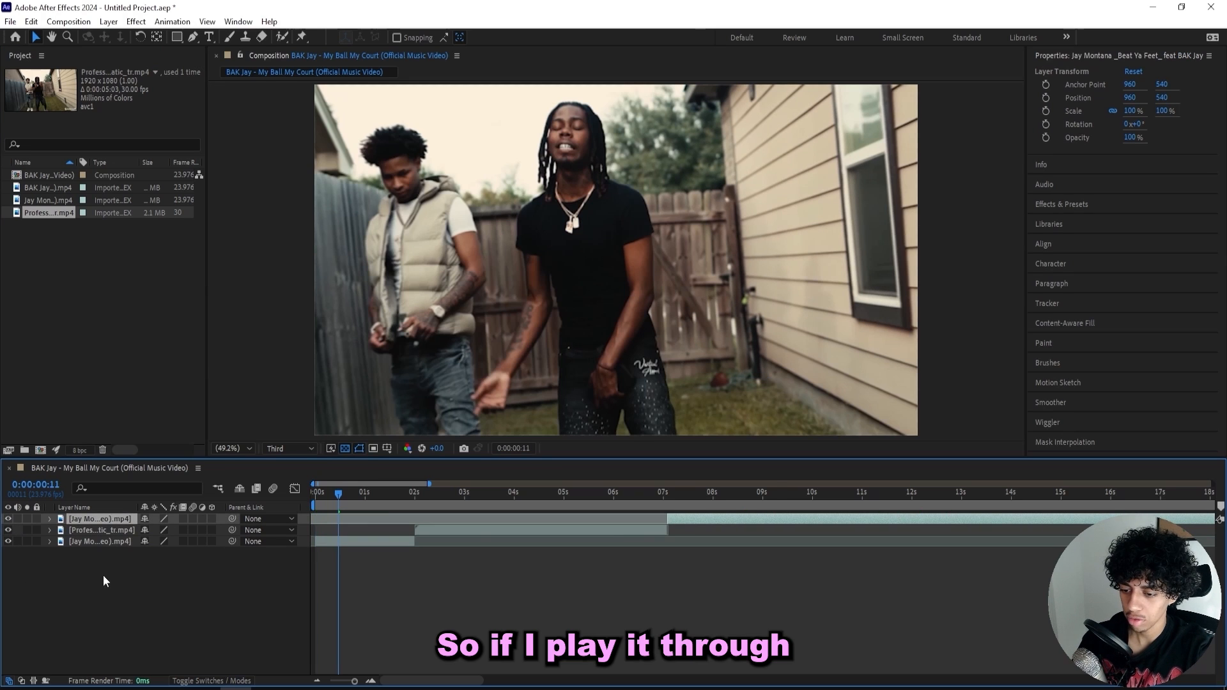
{"action": "left_click", "coordinate": [502, 573]}
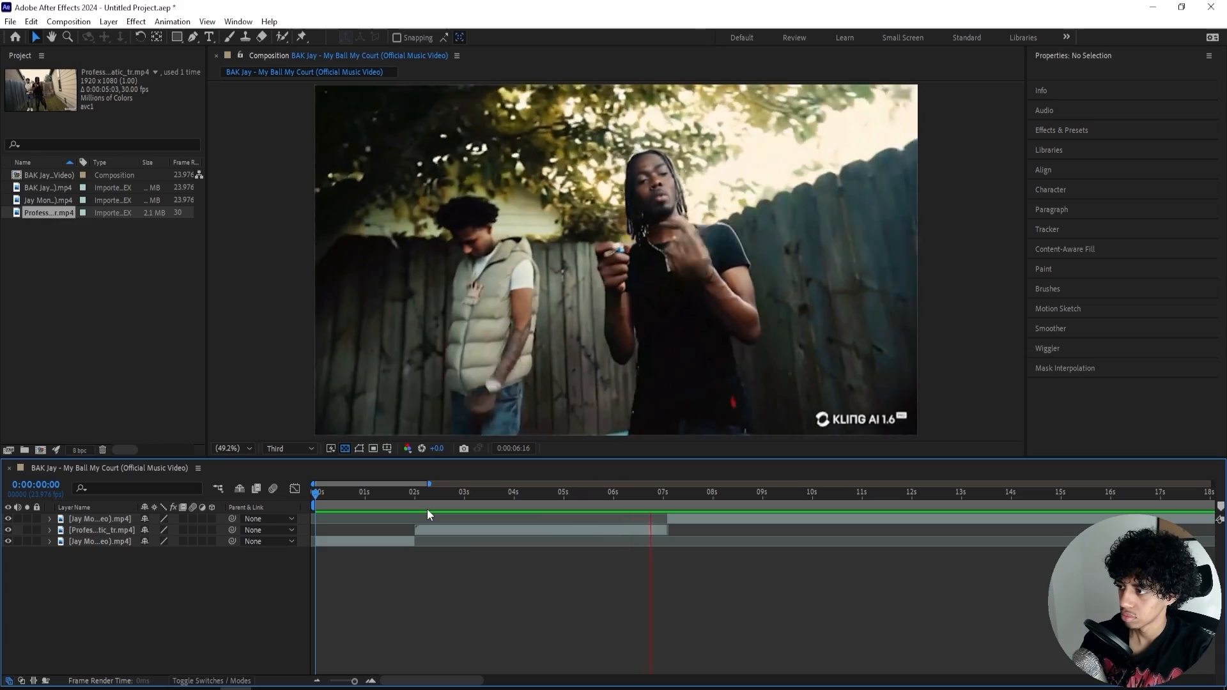
{"action": "left_click", "coordinate": [477, 512]}
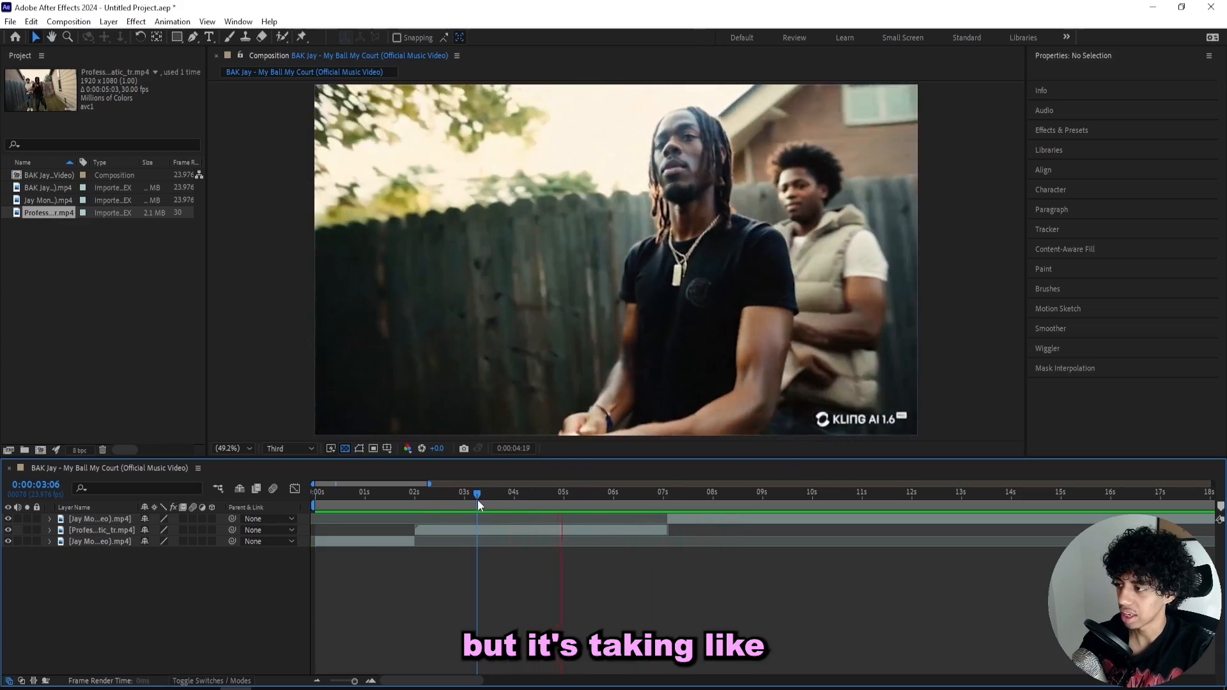
Time-stretch the AI transition clip with a stretch factor of 25% and move the second scene to start at its end.
{"action": "left_click", "coordinate": [401, 509]}
{"action": "left_click", "coordinate": [384, 507]}
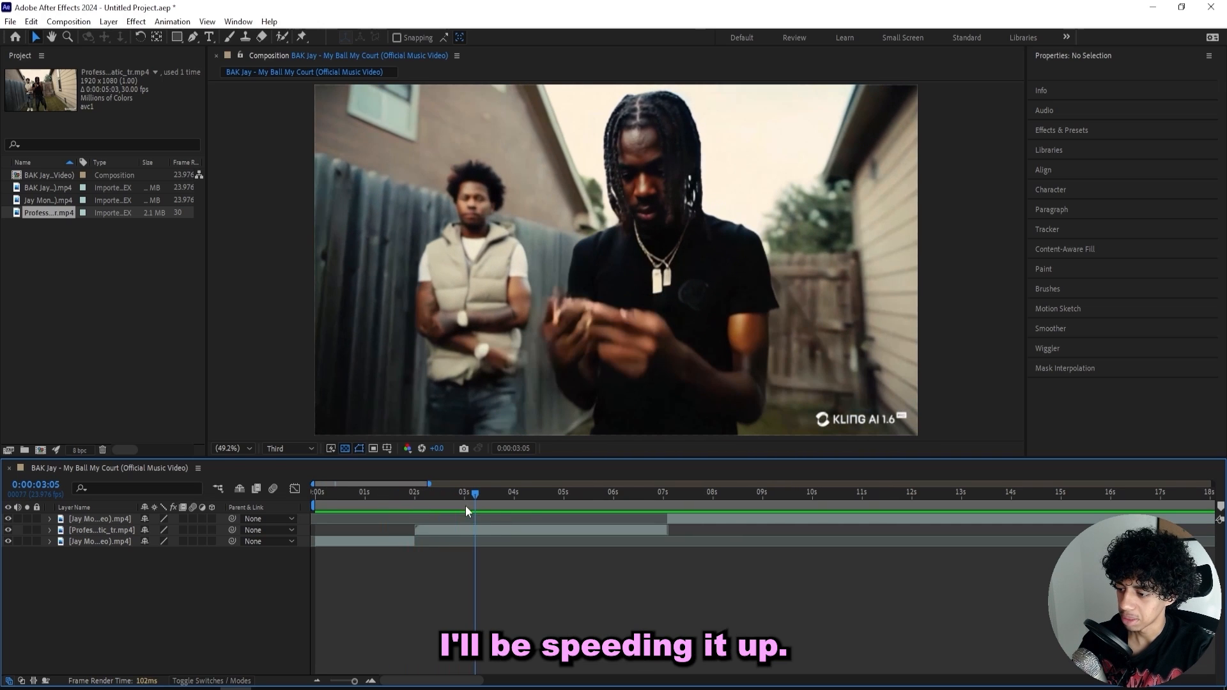
{"action": "right_click", "coordinate": [477, 530]}
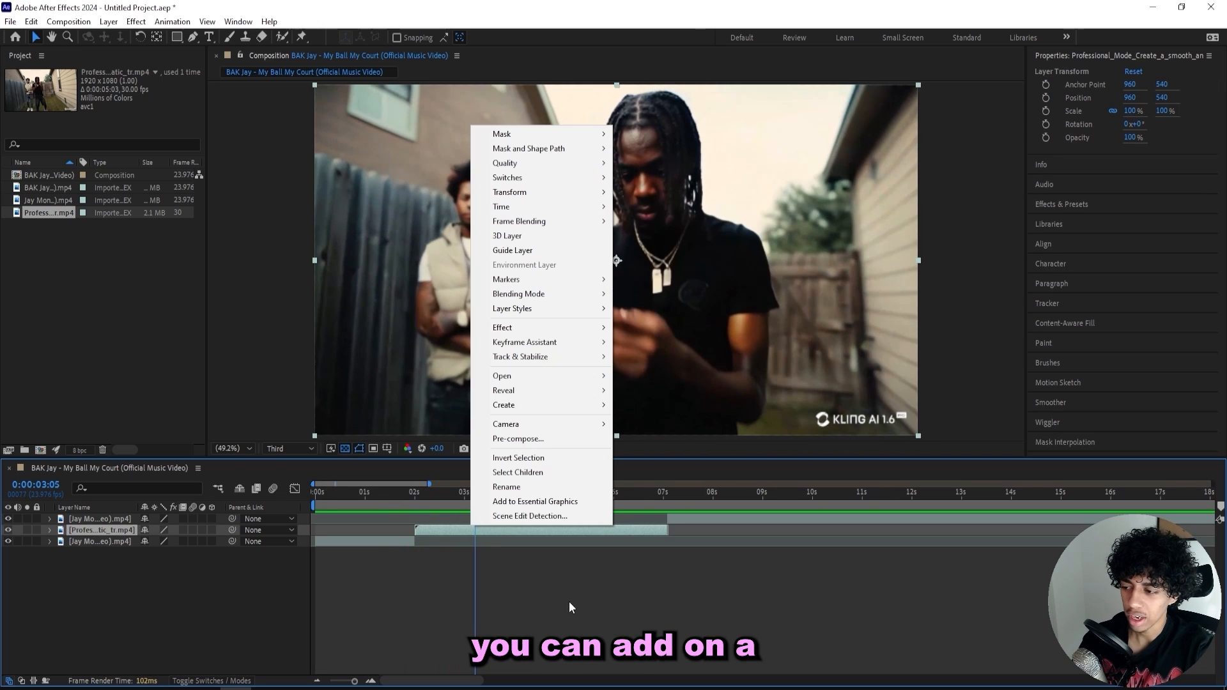
{"action": "left_click", "coordinate": [416, 494]}
{"action": "left_click_drag", "start_coordinate": [413, 495], "coordinate": [505, 502]}
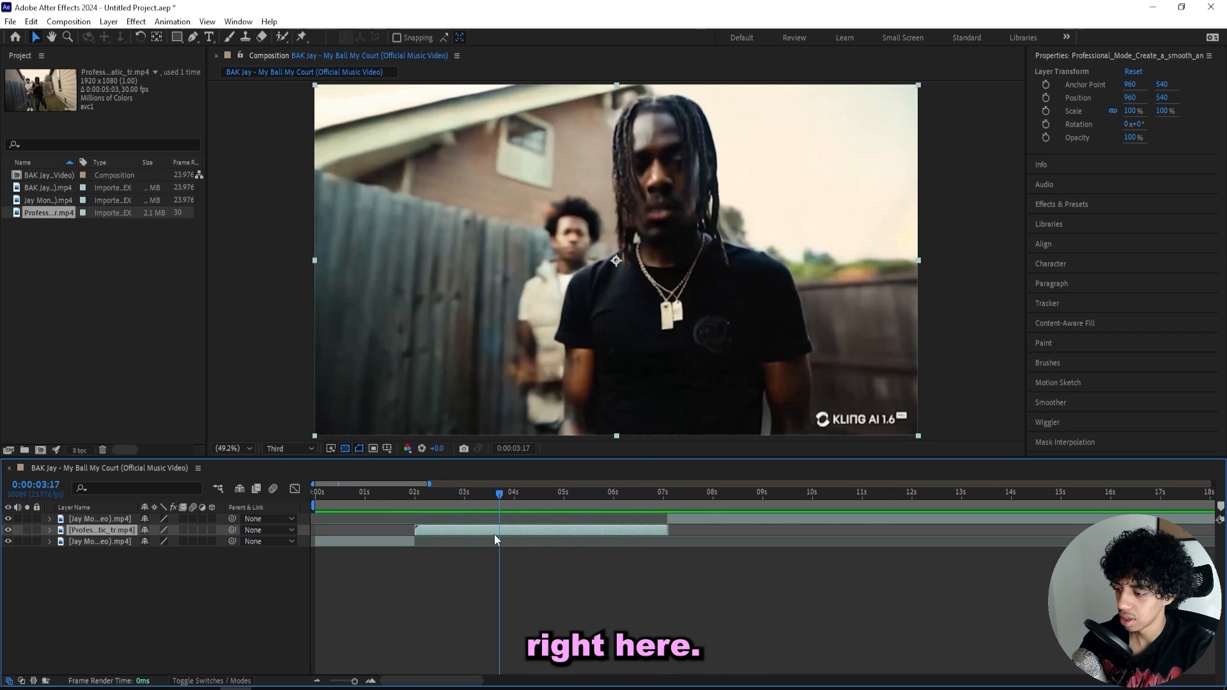
{"action": "right_click", "coordinate": [493, 534]}
{"action": "mouse_move", "coordinate": [547, 221]}
{"action": "left_click", "coordinate": [732, 249]}
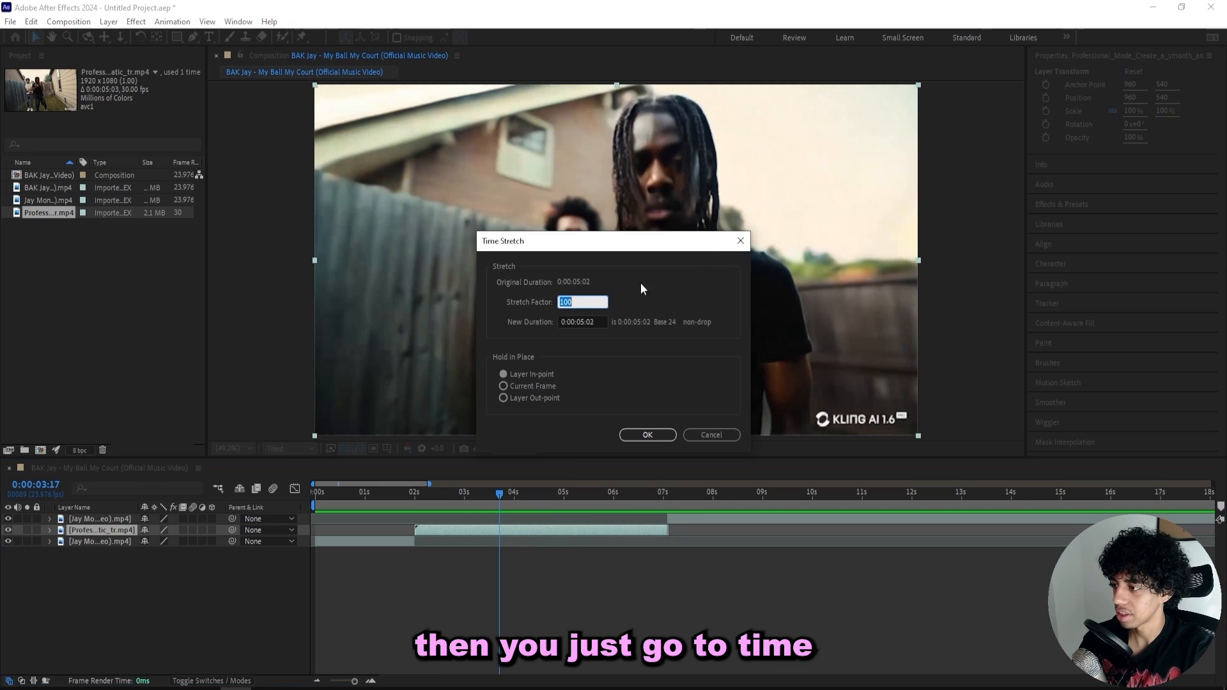
{"action": "type", "text": "25"}
{"action": "left_click", "coordinate": [647, 435]}
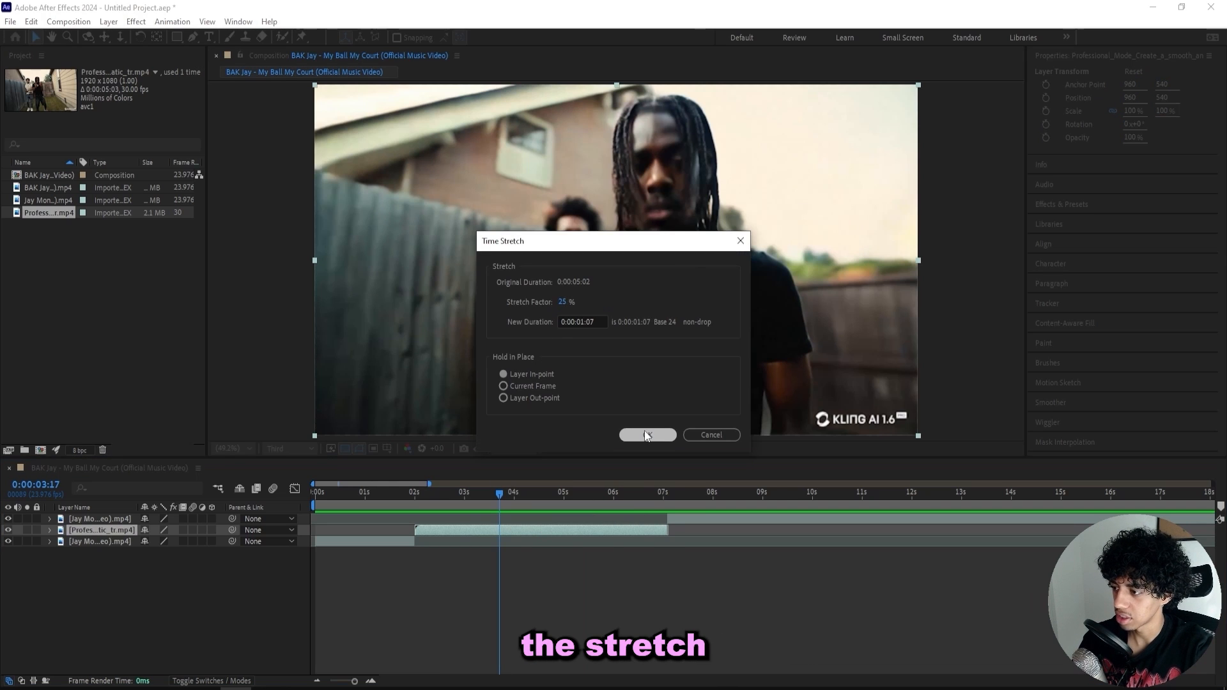
Play through the time-stretched transition from just before 0:00:02:00.
{"action": "left_click", "coordinate": [409, 493]}
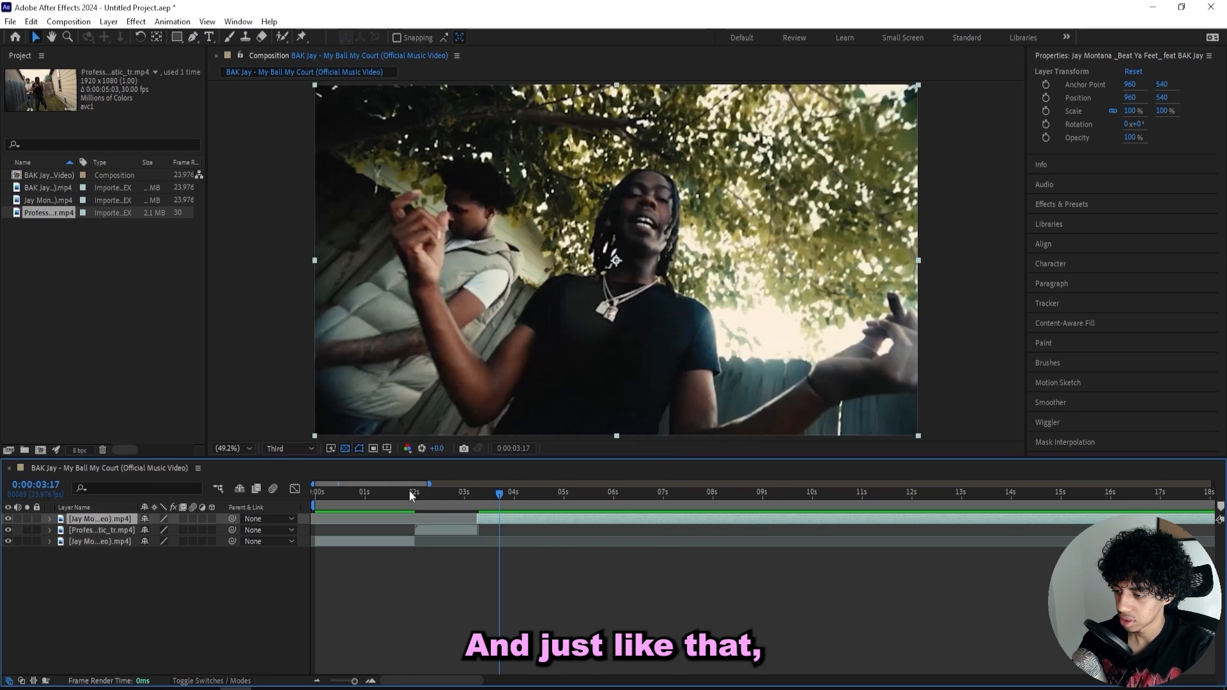
{"action": "key", "text": "space"}
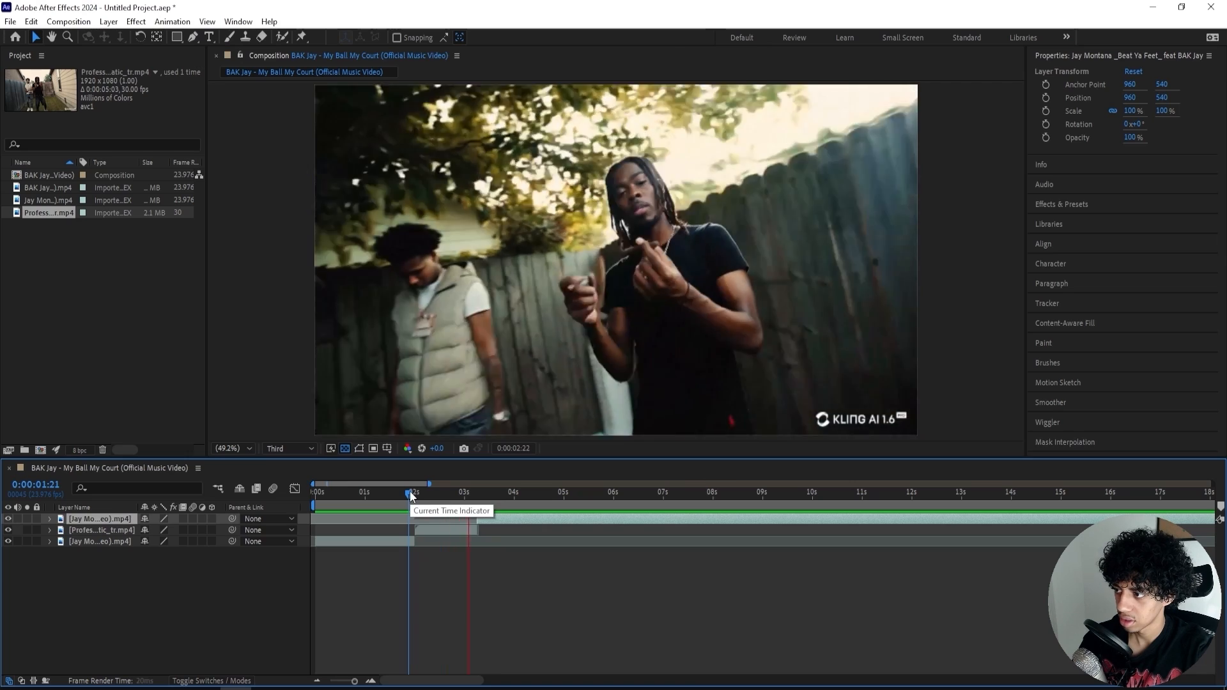
{"action": "key", "text": "space"}
Search the effects for "twixtor" and apply Twixtor Pro to the AI transition clip.
{"action": "key", "text": "space"}
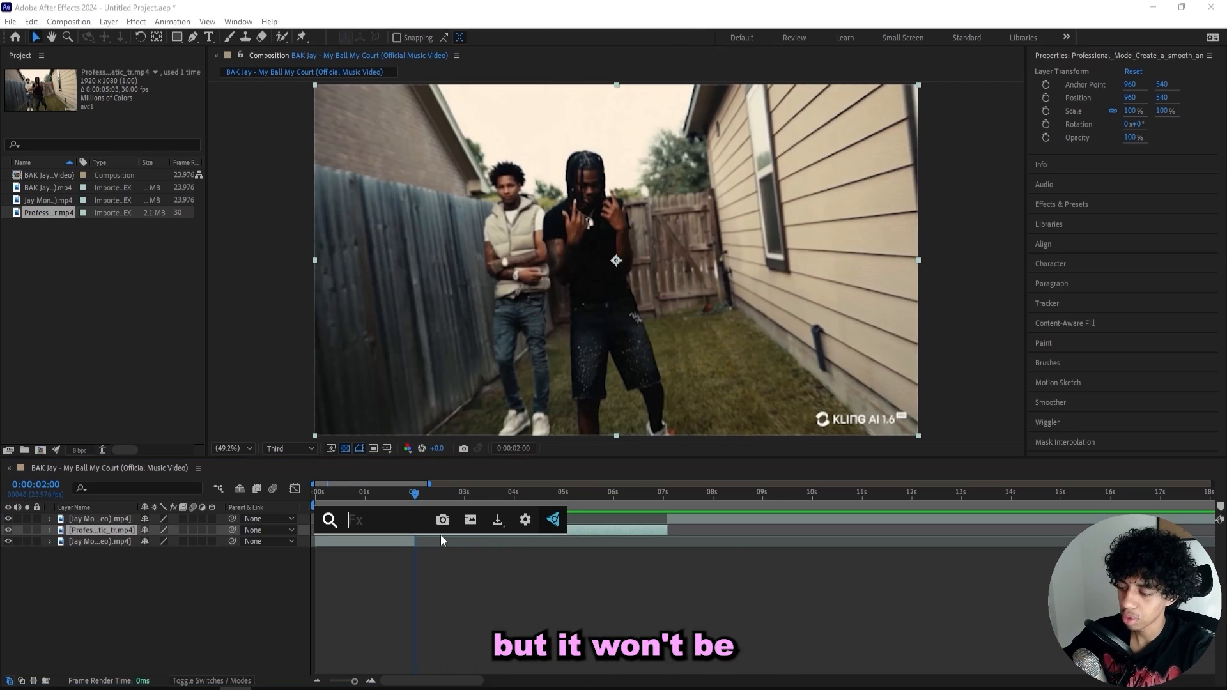
{"action": "type", "text": "twox"}
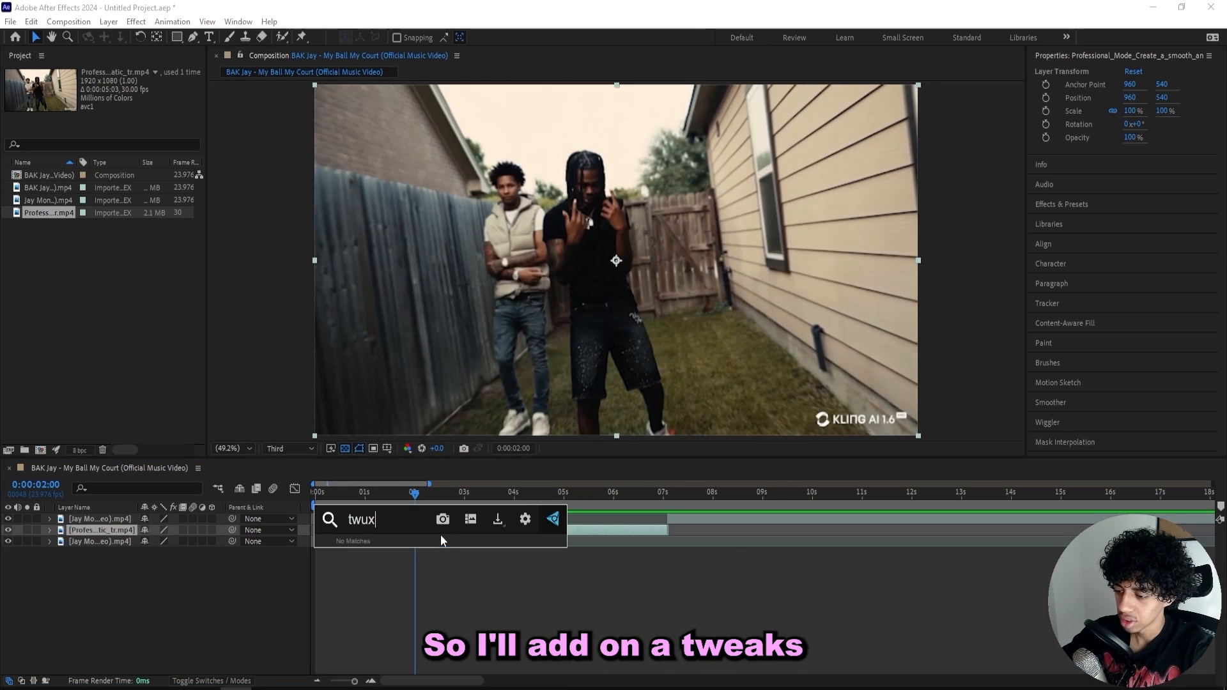
{"action": "key", "text": "BackSpace"}
{"action": "key", "text": "BackSpace"}
{"action": "type", "text": "ox"}
{"action": "key", "text": "BackSpace"}
{"action": "key", "text": "BackSpace"}
{"action": "type", "text": "ixtor"}
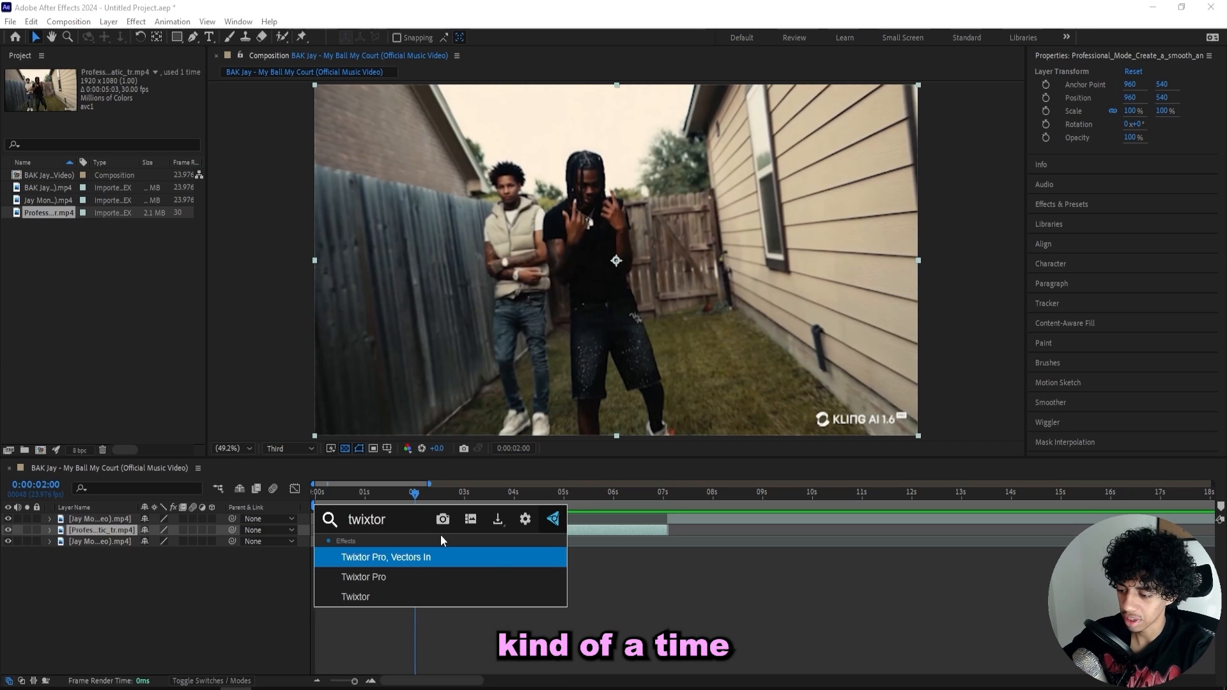
{"action": "key", "text": "Down"}
{"action": "key", "text": "Return"}
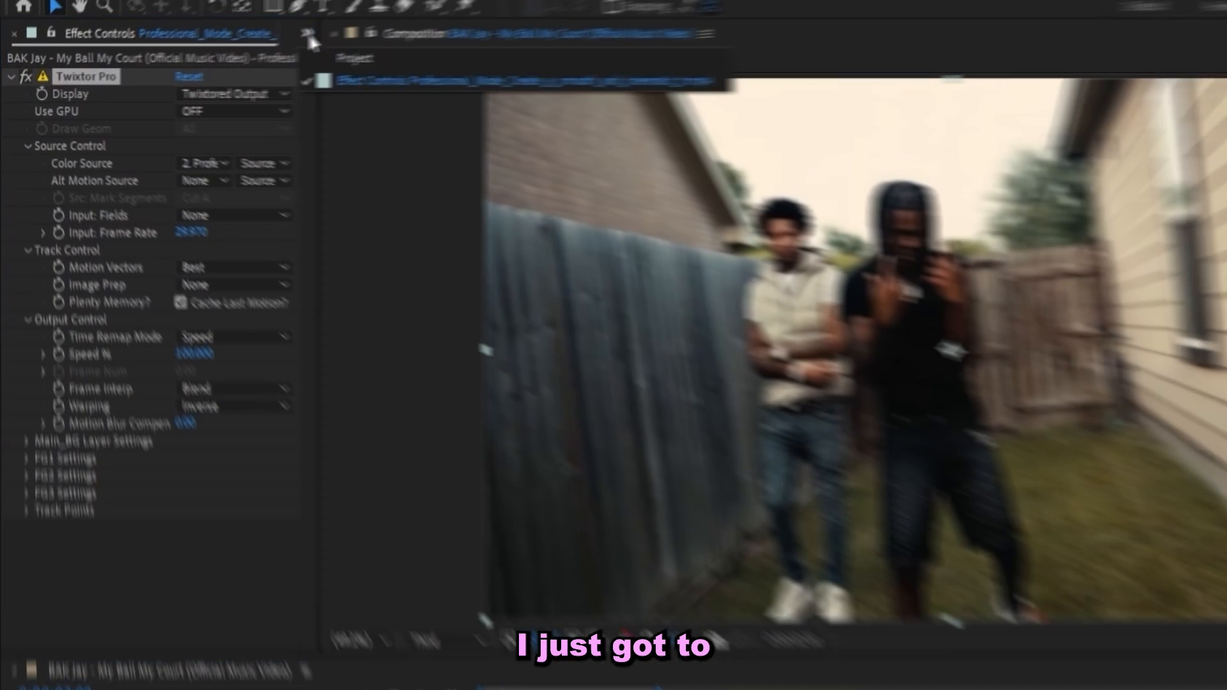
Check the transition clip's frame rate in the project and set Twixtor Pro's Input: Frame Rate to 30.
{"action": "left_click", "coordinate": [198, 56]}
{"action": "left_click", "coordinate": [224, 69]}
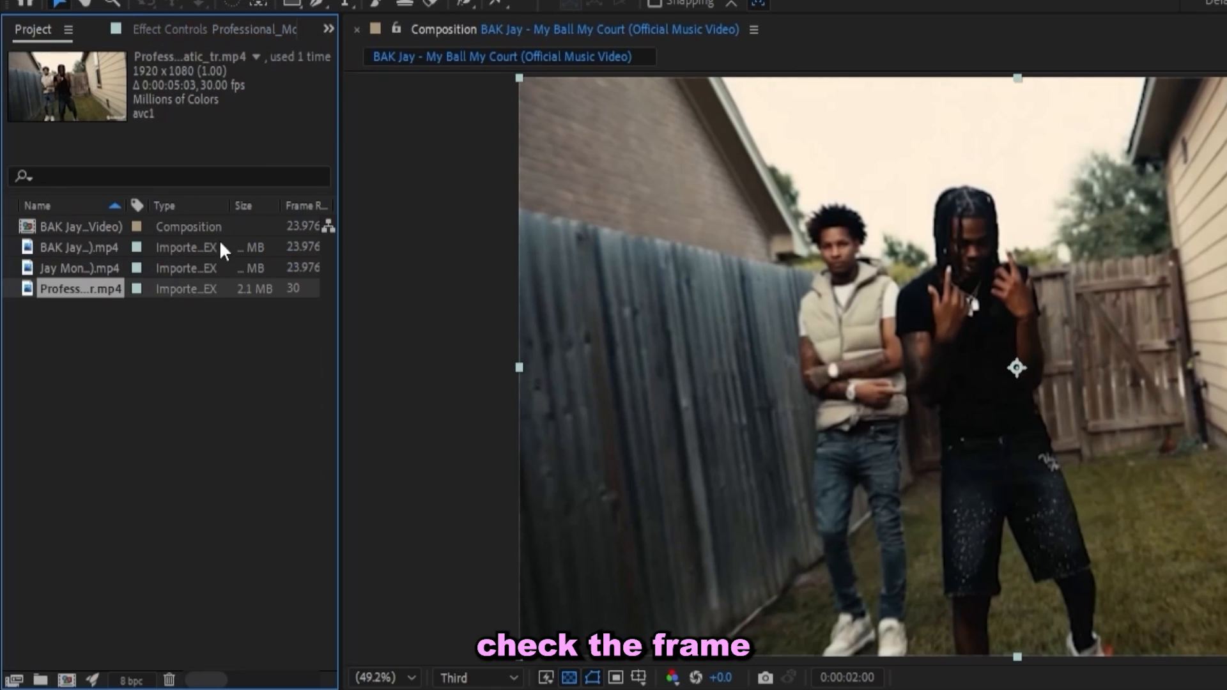
{"action": "left_click", "coordinate": [329, 29]}
{"action": "left_click", "coordinate": [383, 71]}
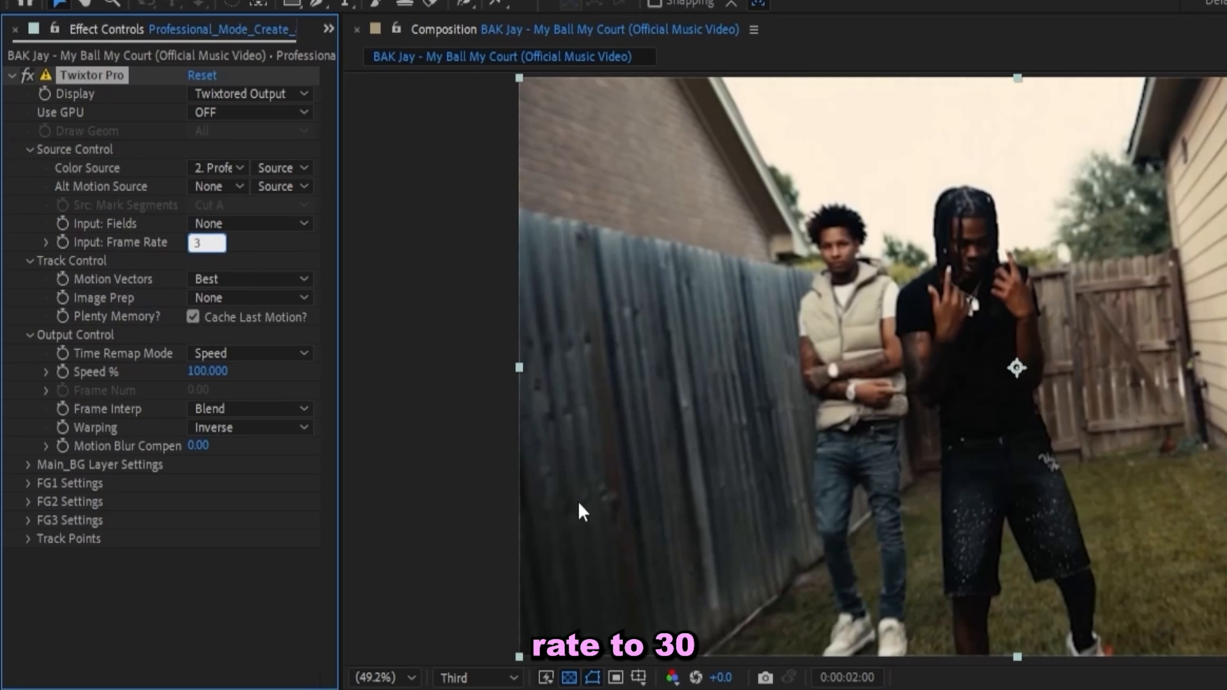
{"action": "key", "text": "Return"}
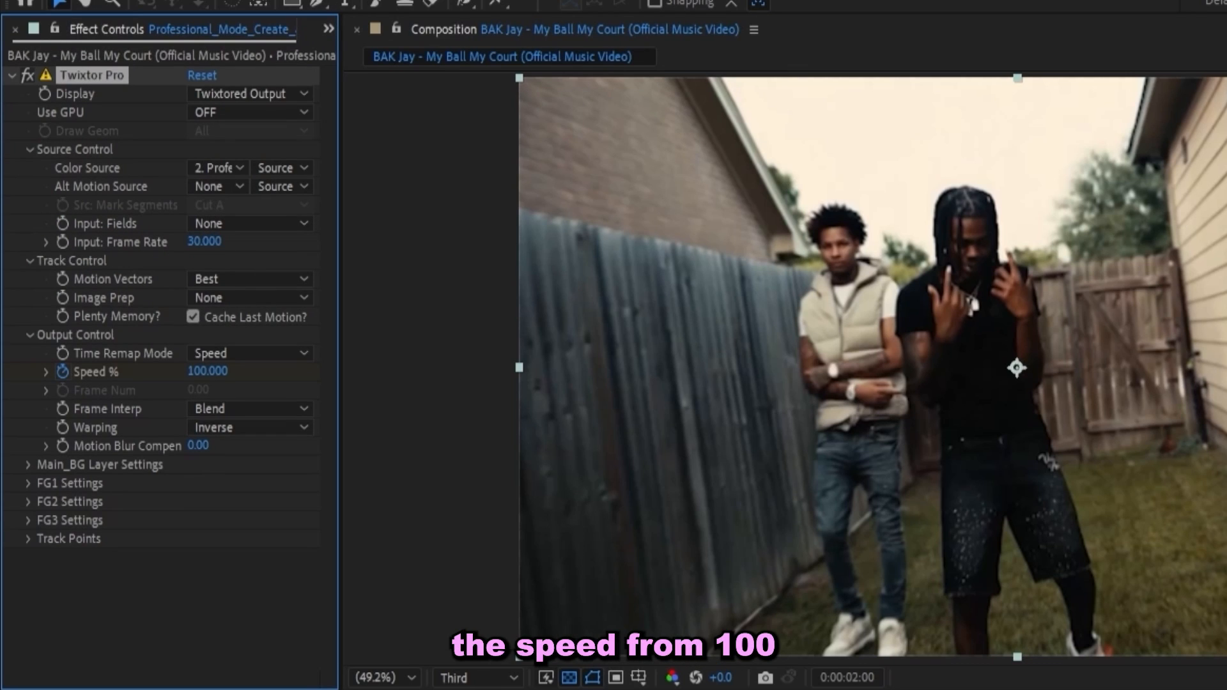
Keyframe Twixtor's Speed % at 100 at 0:00:02:00 and at 650 one frame further on.
{"action": "key", "text": "Page_Down"}
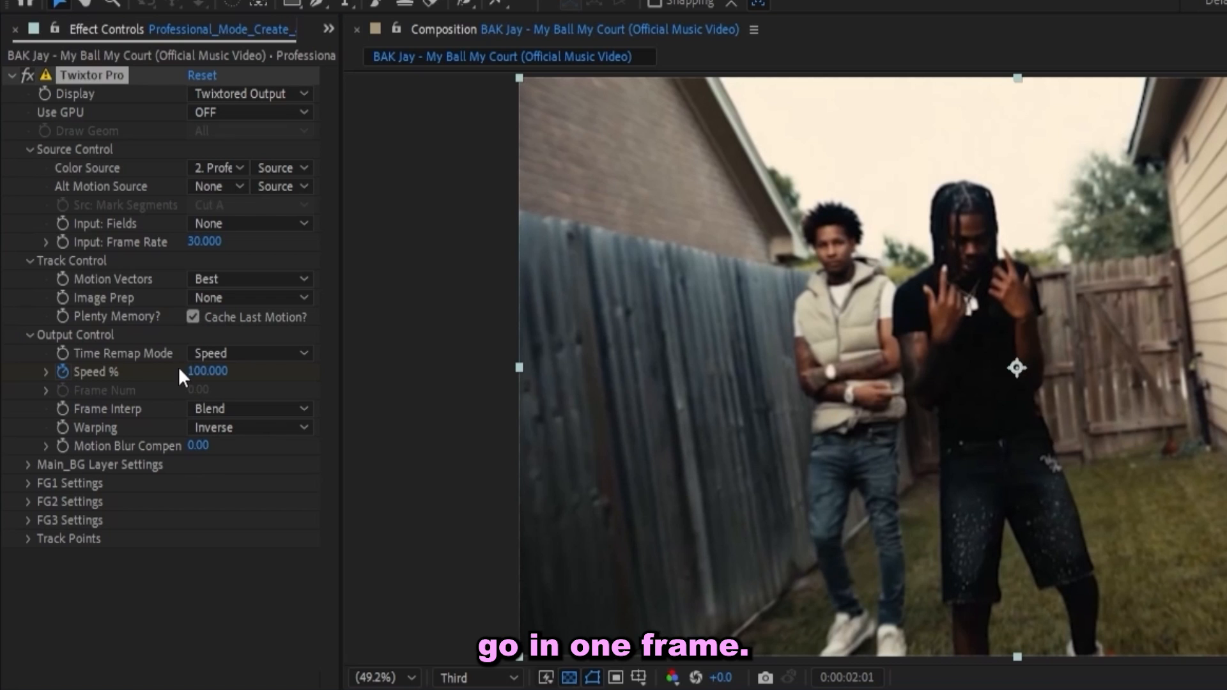
{"action": "left_click", "coordinate": [202, 372]}
{"action": "type", "text": "650"}
{"action": "key", "text": "Return"}
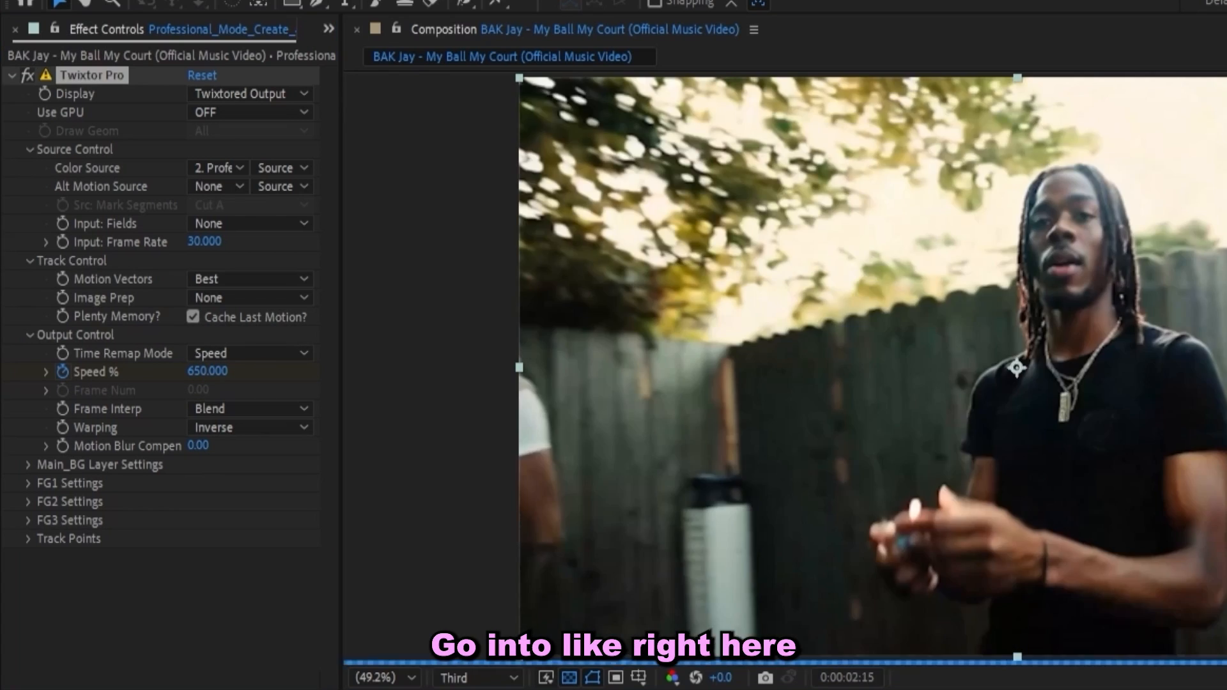
Keyframe Twixtor's Speed % to 100 at 0:00:02:17, with a keyframe of 650 on the frame before.
{"action": "key", "text": "Page_Down"}
{"action": "key", "text": "Page_Down"}
{"action": "key", "text": "Page_Down"}
{"action": "key", "text": "Page_Down"}
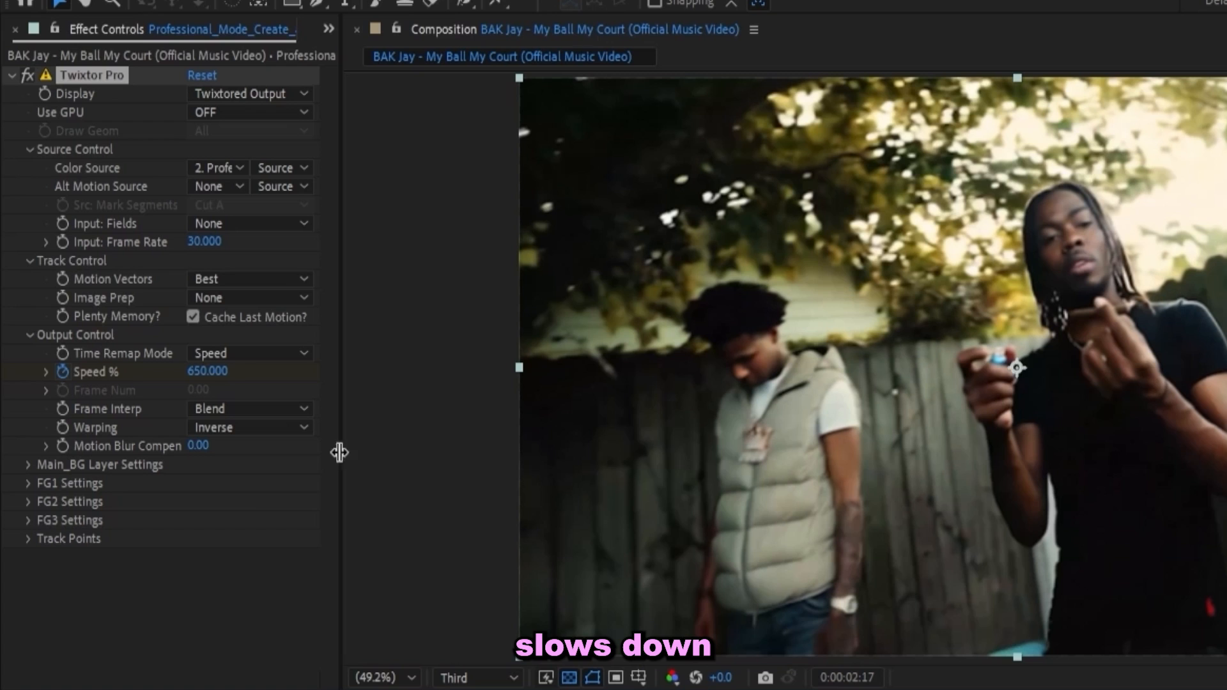
{"action": "left_click", "coordinate": [222, 373]}
{"action": "type", "text": "10"}
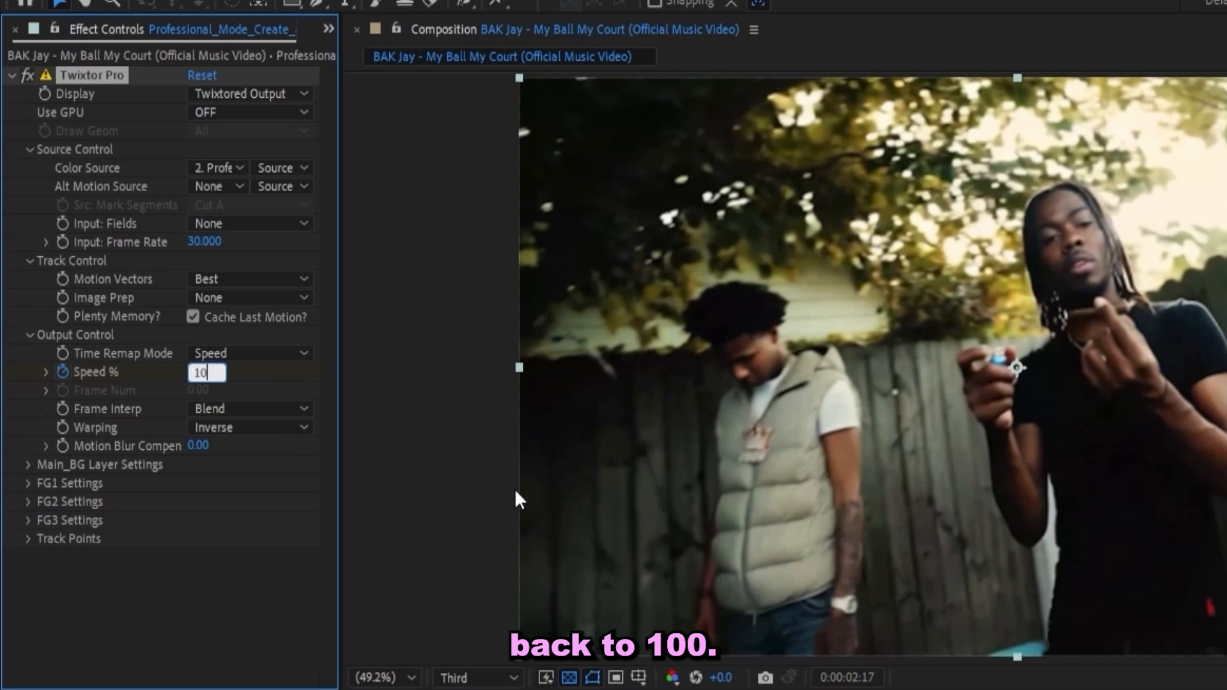
{"action": "key", "text": "Page_Up"}
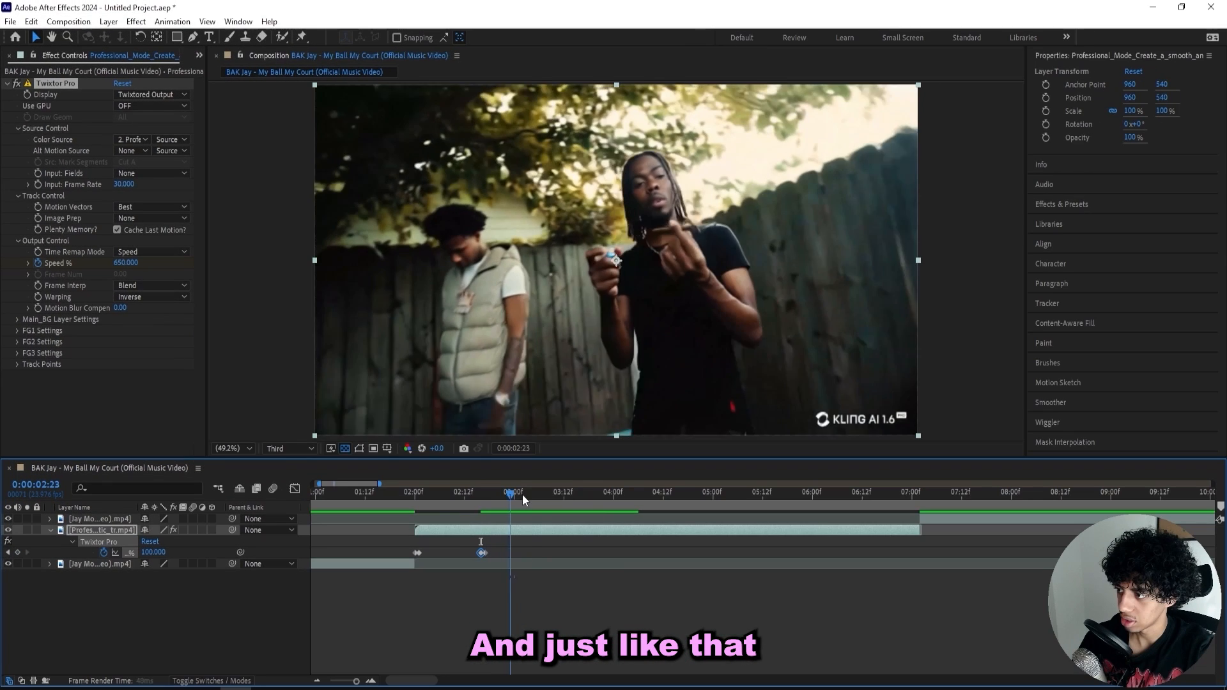
Cut the transition clip at 0:00:03:10, delete the remainder and move the second scene to start there.
{"action": "left_click_drag", "start_coordinate": [523, 493], "coordinate": [556, 500]}
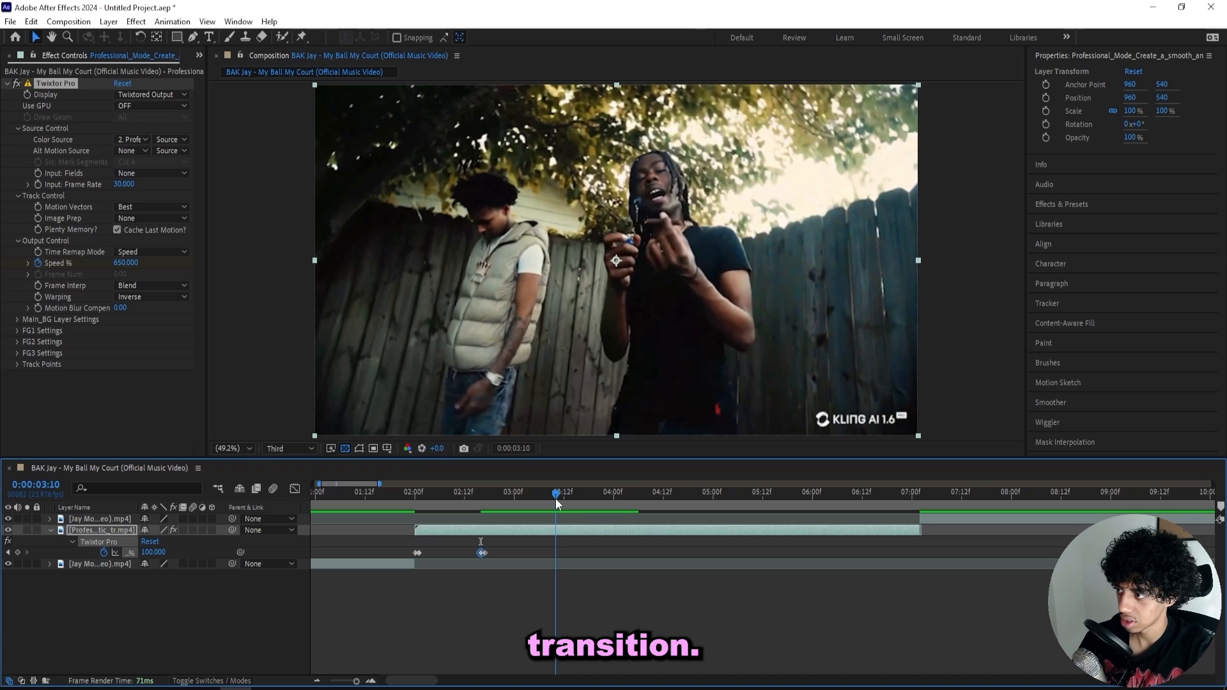
{"action": "key", "text": "ctrl+shift+d"}
{"action": "key", "text": "Delete"}
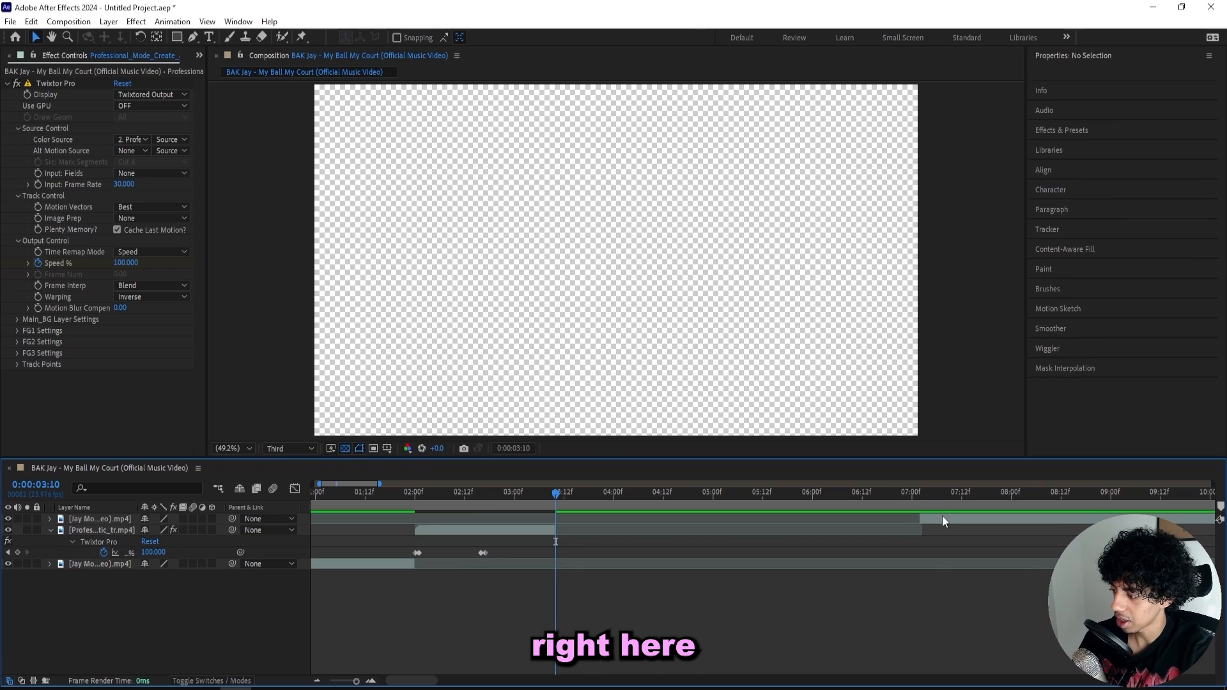
{"action": "left_click_drag", "start_coordinate": [942, 516], "coordinate": [582, 516]}
Play through the ramped transition, then shift the closing pair of Twixtor speed keyframes slightly later.
{"action": "left_click", "coordinate": [418, 505]}
{"action": "left_click", "coordinate": [358, 495]}
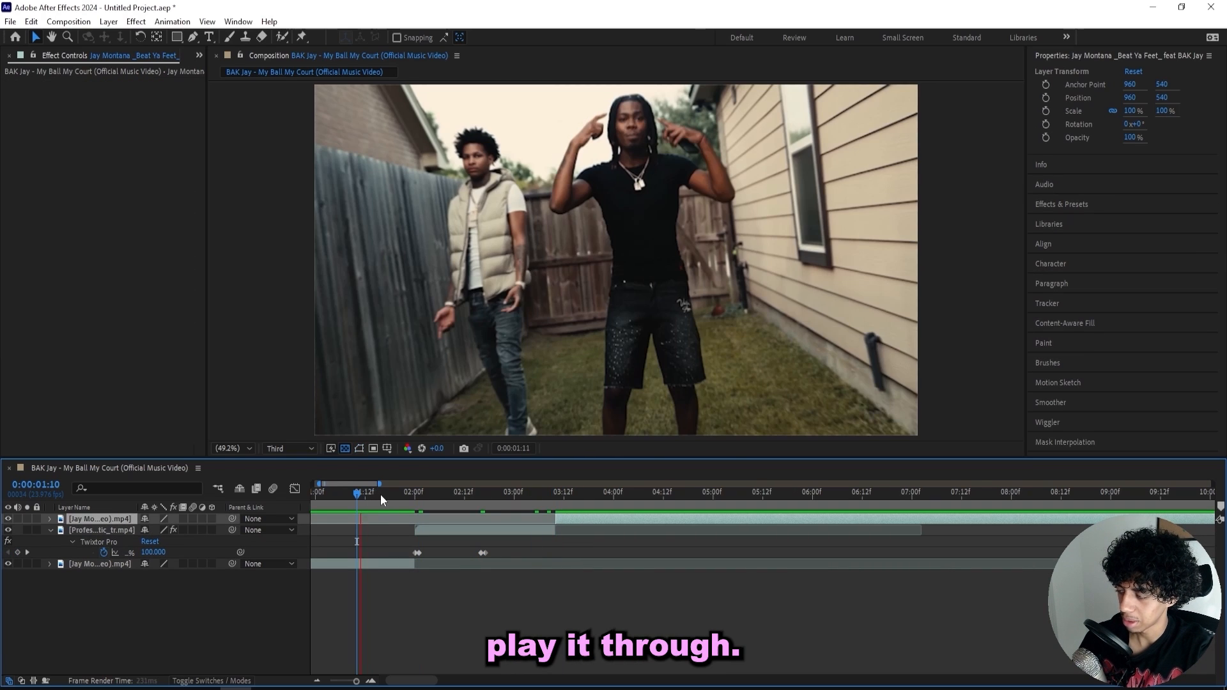
{"action": "key", "text": "space"}
{"action": "left_click_drag", "start_coordinate": [523, 545], "coordinate": [491, 559]}
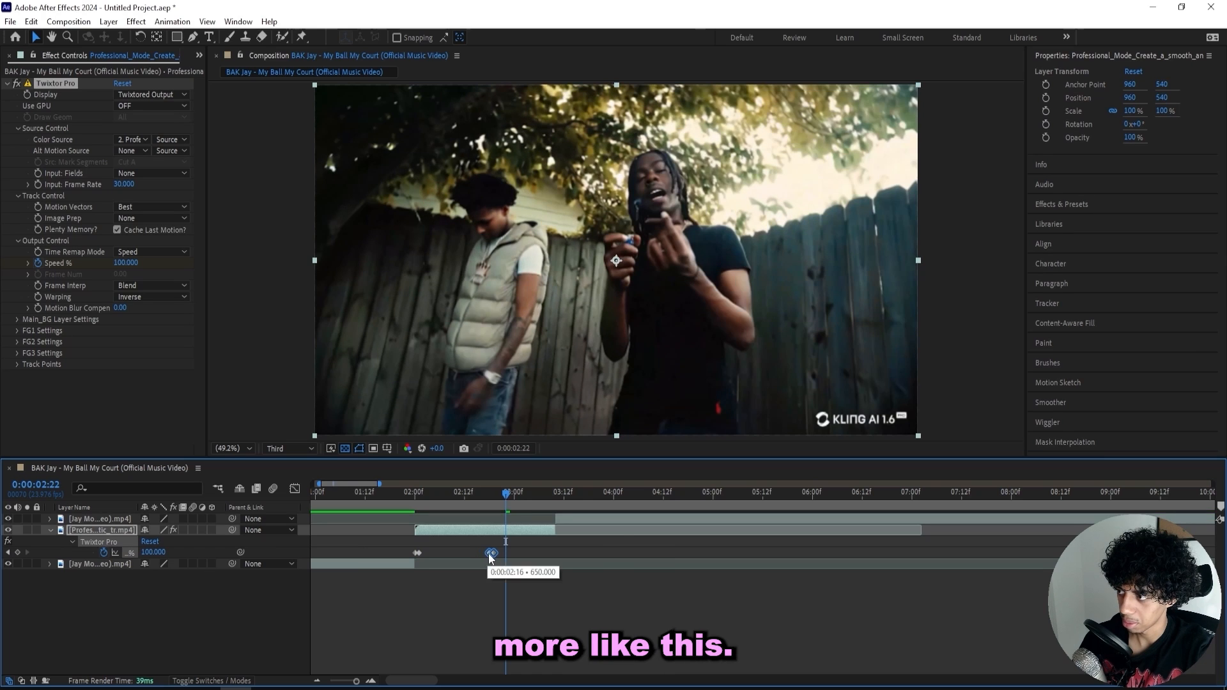
Cut the transition clip at 0:00:02:21, delete the remainder and move the second scene to start at the cut.
{"action": "left_click_drag", "start_coordinate": [511, 492], "coordinate": [501, 495]}
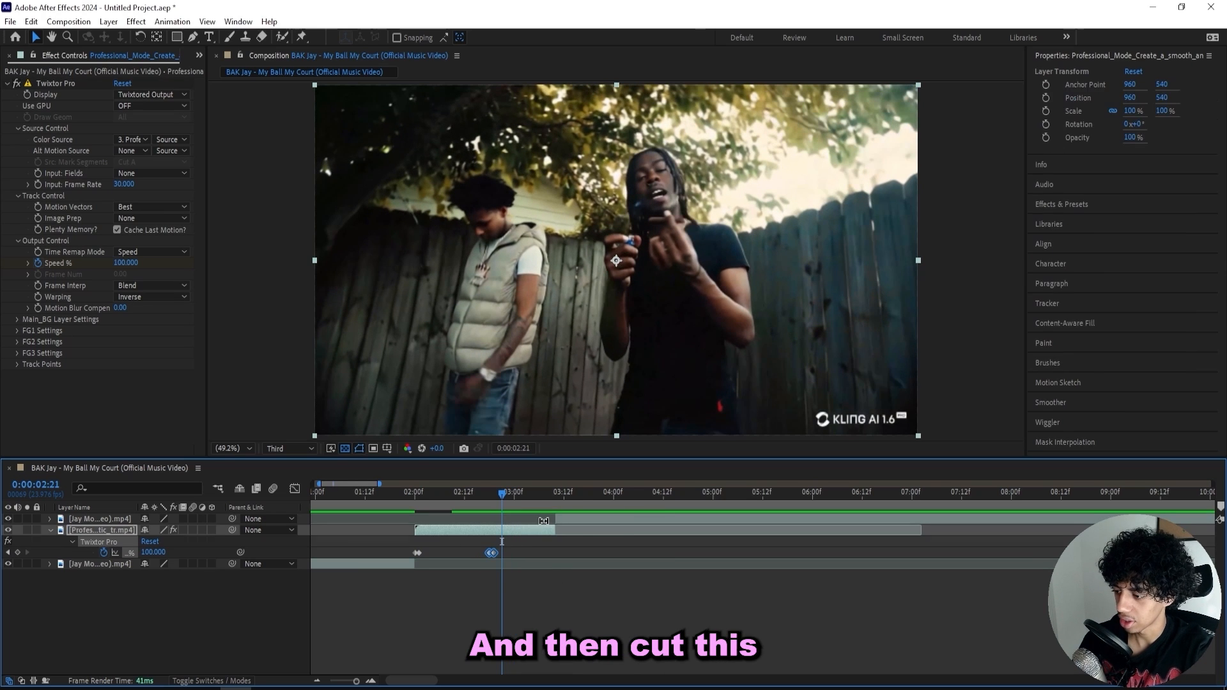
{"action": "key", "text": "ctrl+shift+d"}
{"action": "key", "text": "Delete"}
{"action": "left_click_drag", "start_coordinate": [579, 520], "coordinate": [543, 519]}
{"action": "left_click_drag", "start_coordinate": [543, 519], "coordinate": [522, 520]}
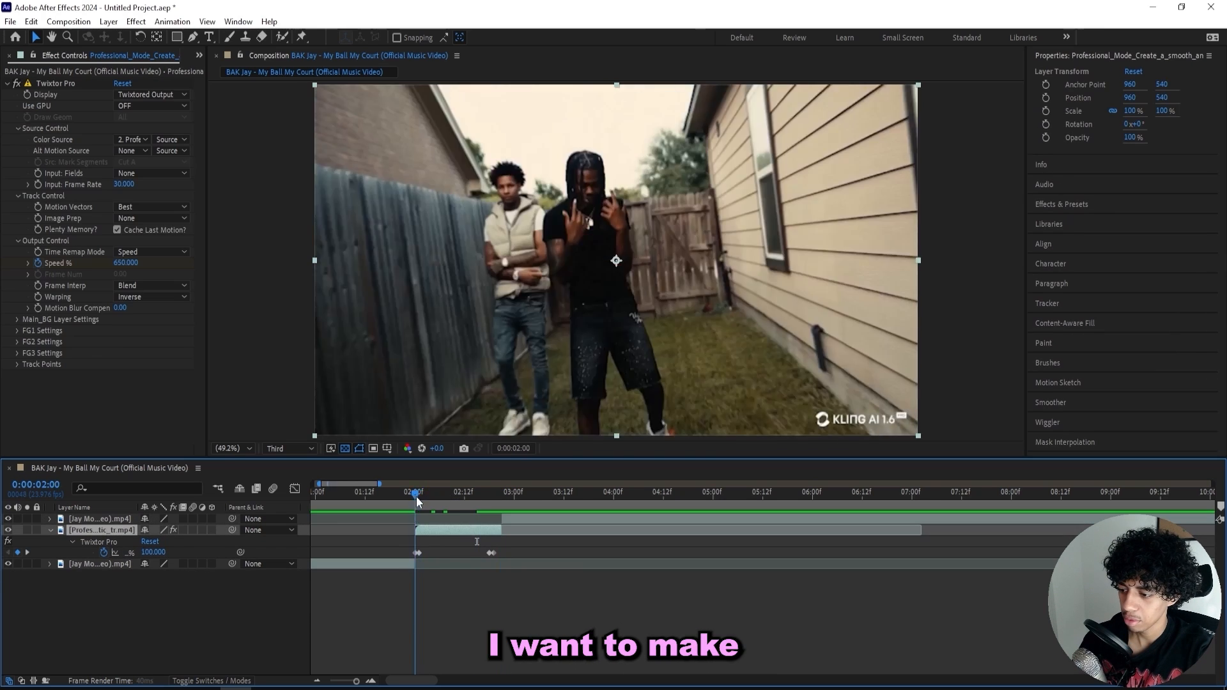
Set Twixtor's motion blur compensation to 0.3 on the transition clip and play the result through.
{"action": "left_click_drag", "start_coordinate": [416, 497], "coordinate": [444, 497]}
{"action": "left_click", "coordinate": [121, 308]}
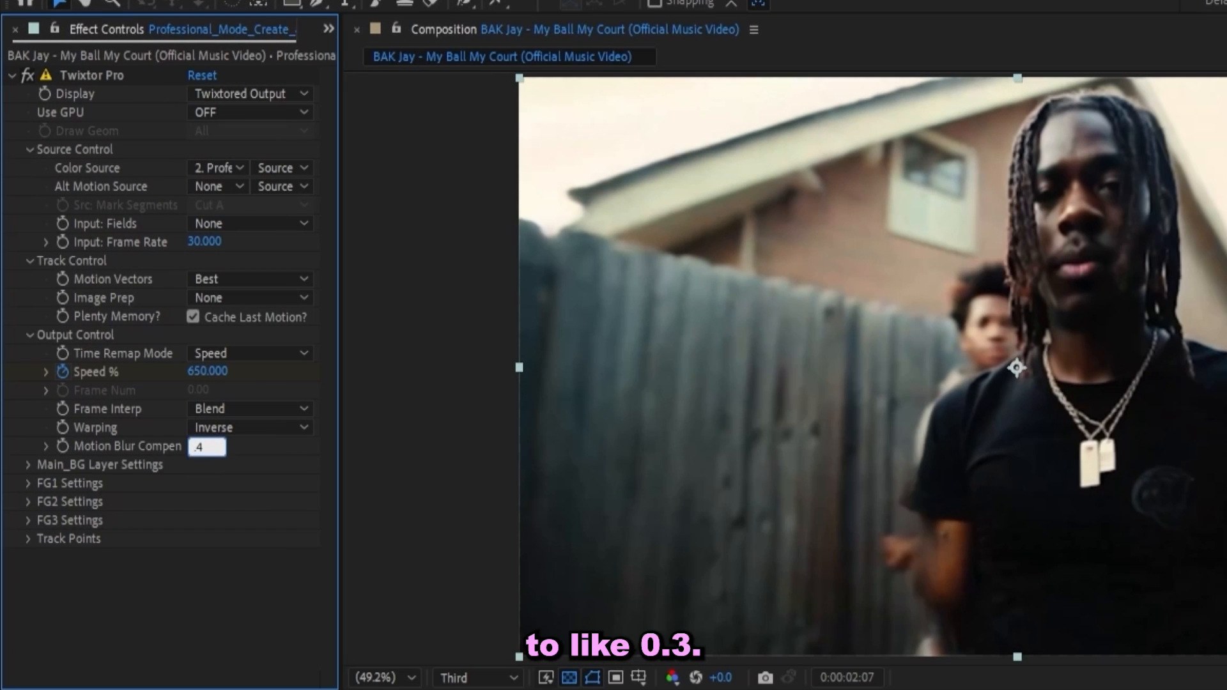
{"action": "type", "text": "0.3"}
{"action": "key", "text": "Return"}
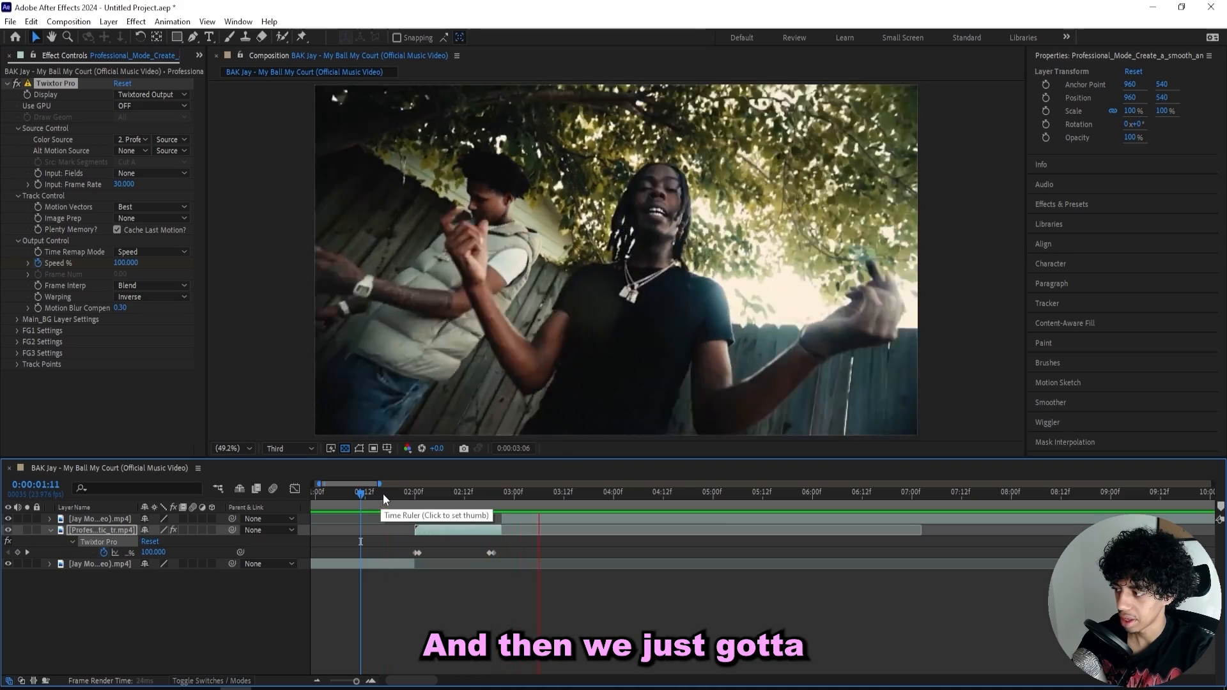
{"action": "left_click_drag", "start_coordinate": [382, 494], "coordinate": [355, 483]}
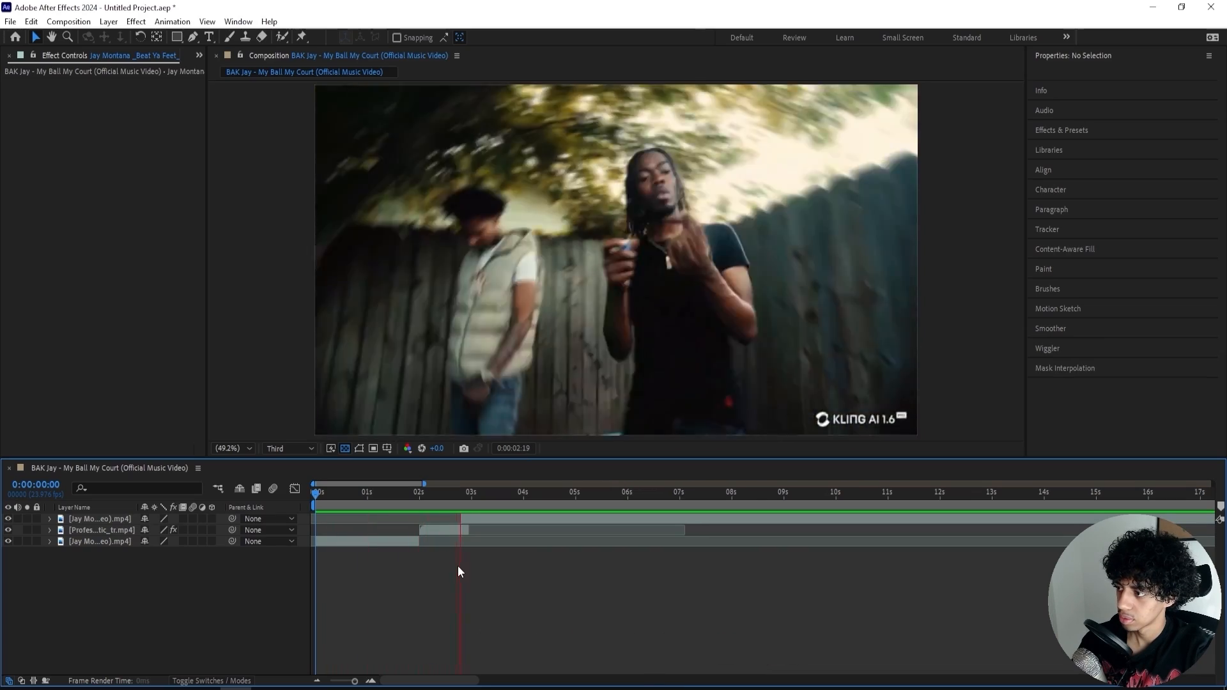
Add an adjustment layer above all clips, cut it at 0:00:02:19 and delete the part before the cut.
{"action": "left_click", "coordinate": [459, 495]}
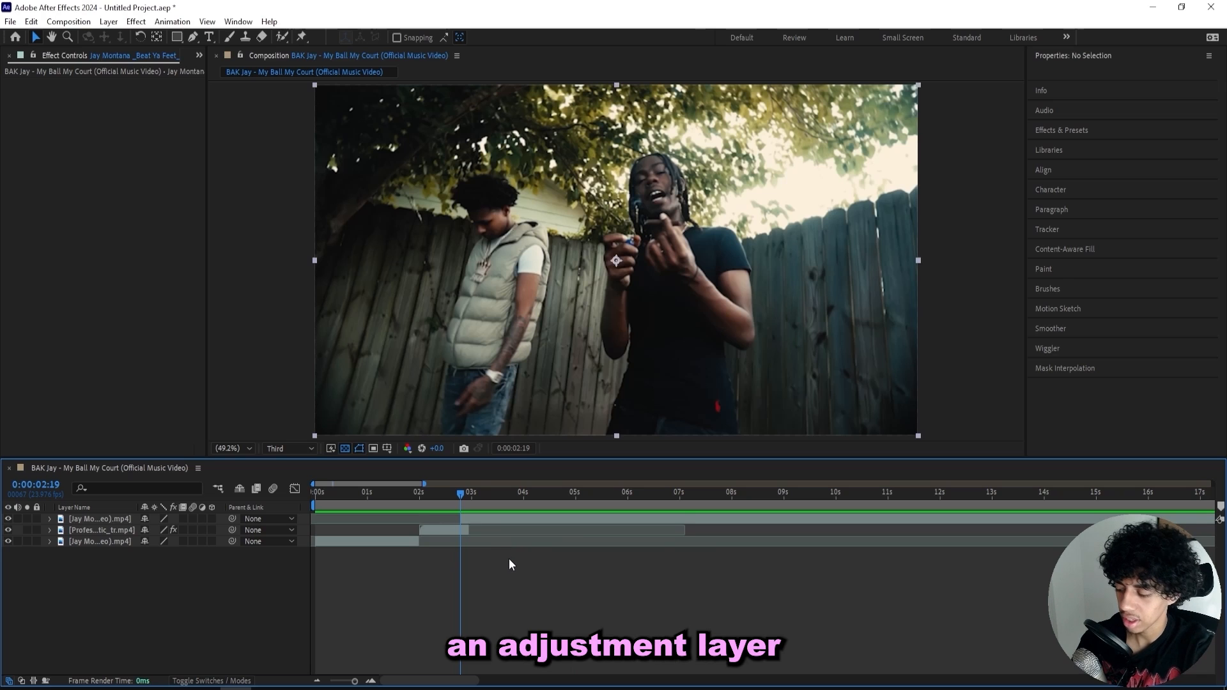
{"action": "key", "text": "ctrl+alt+y"}
{"action": "key", "text": "ctrl+shift+d"}
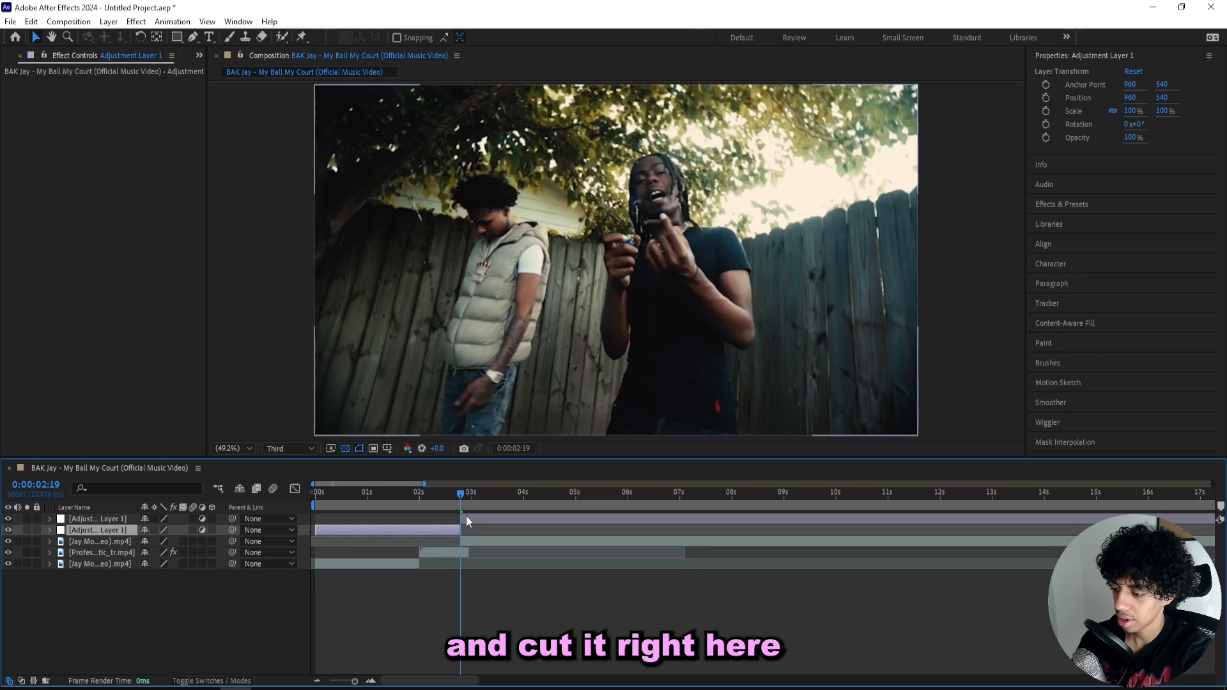
{"action": "key", "text": "Delete"}
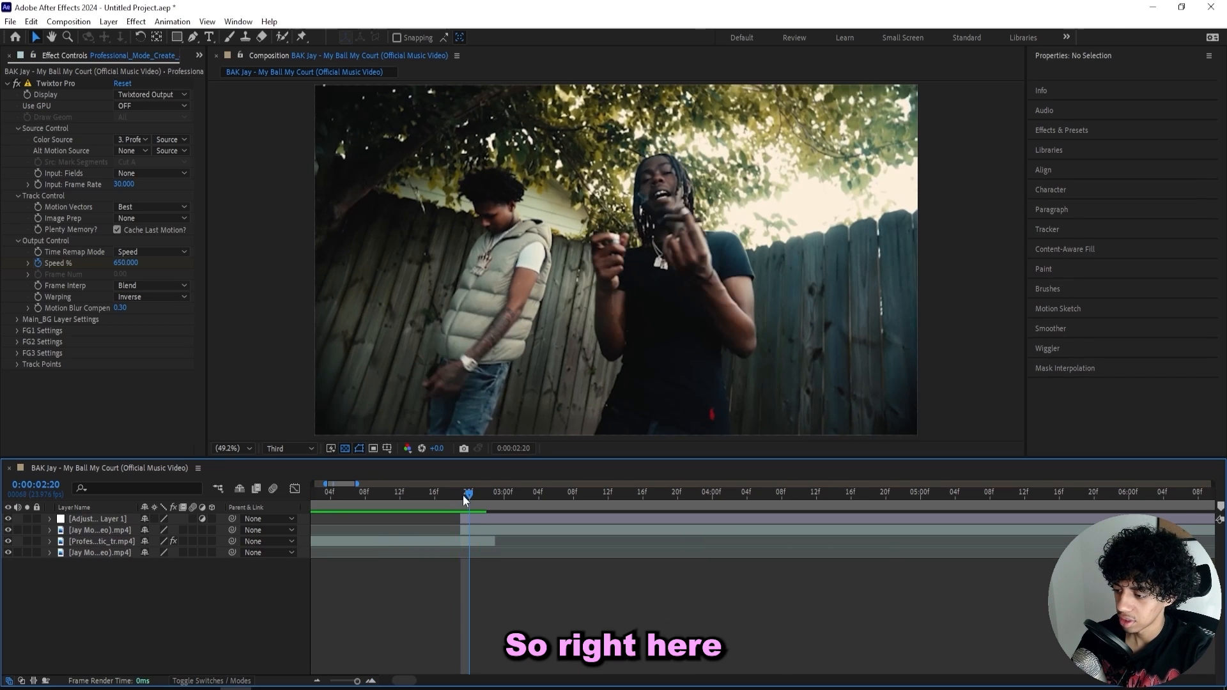
Open the VFX Kit extension, dock it beside the composition view and widen it to look over its effect categories.
{"action": "left_click", "coordinate": [237, 21]}
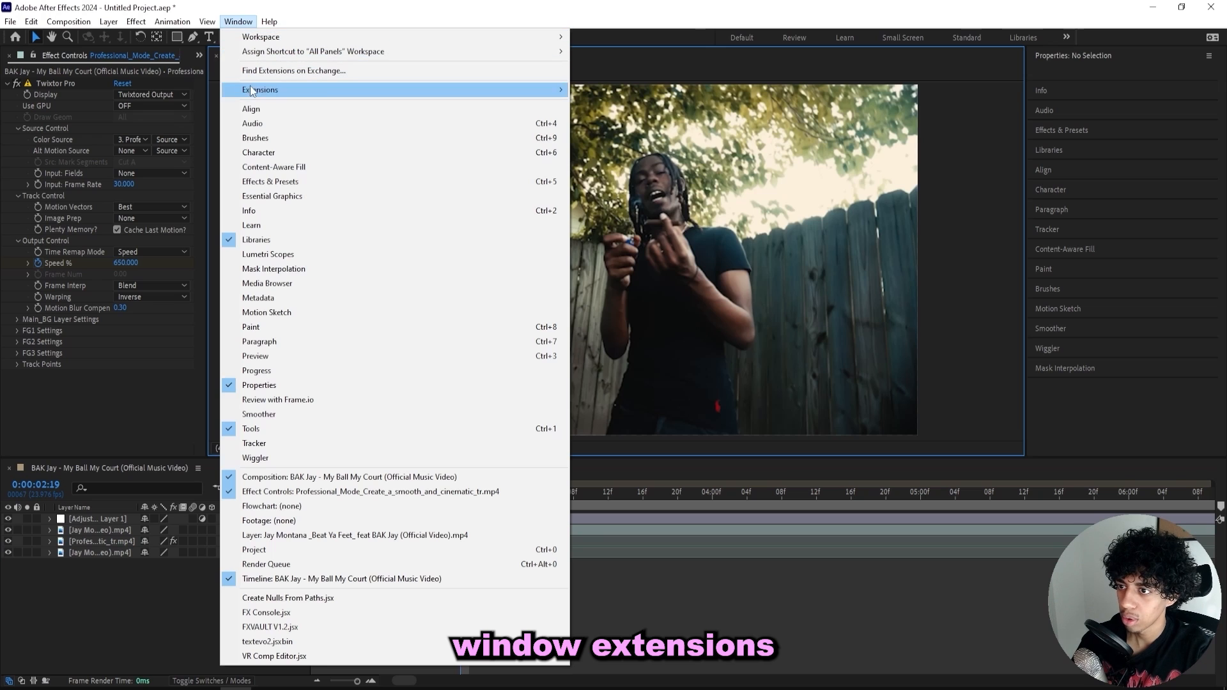
{"action": "mouse_move", "coordinate": [268, 89]}
{"action": "left_click", "coordinate": [599, 221]}
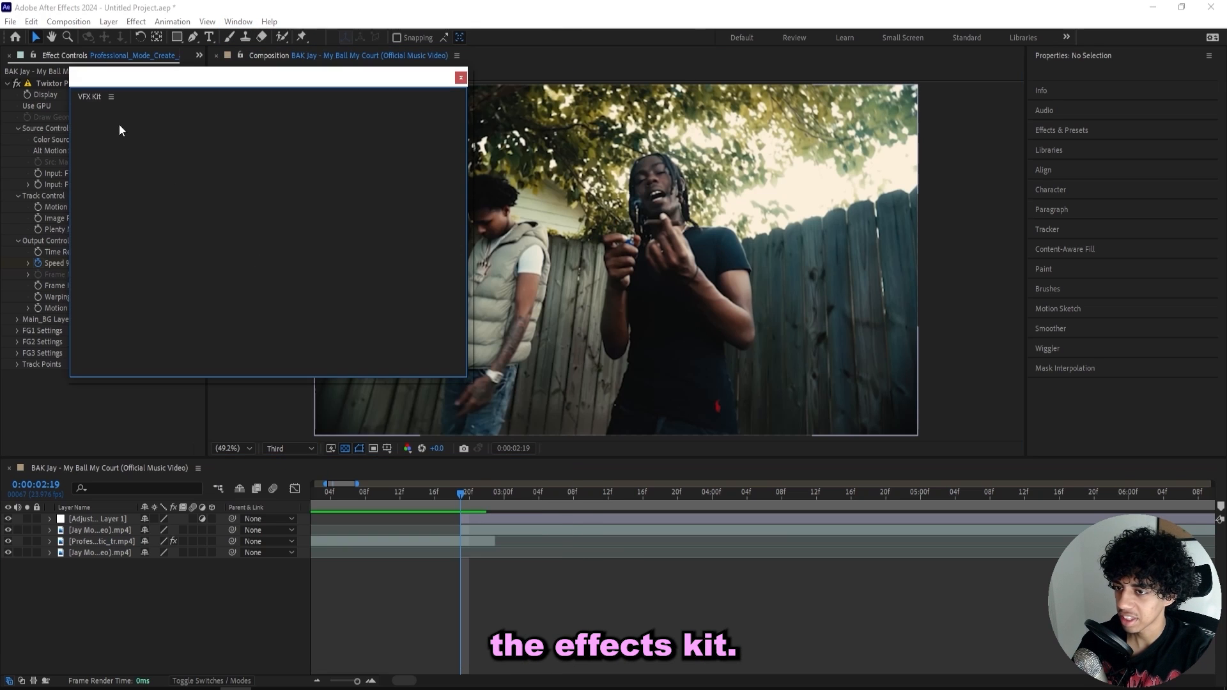
{"action": "left_click_drag", "start_coordinate": [206, 192], "coordinate": [372, 187]}
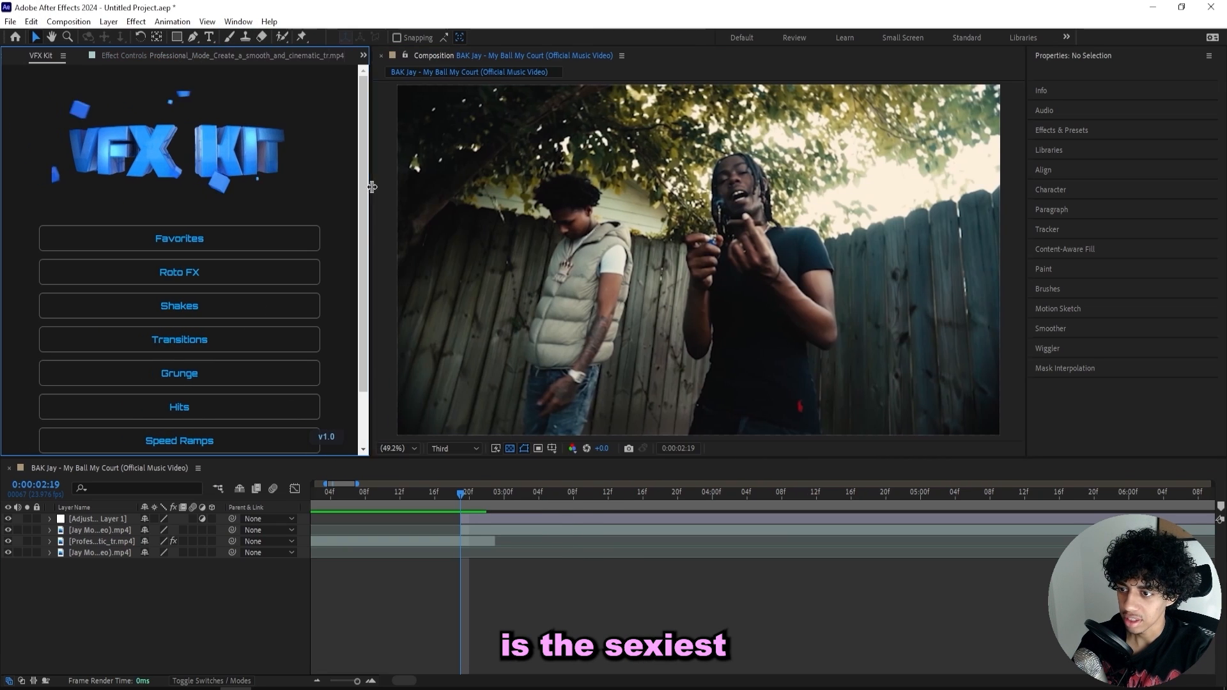
{"action": "scroll", "coordinate": [275, 230], "scroll_direction": "down", "scroll_amount": 1}
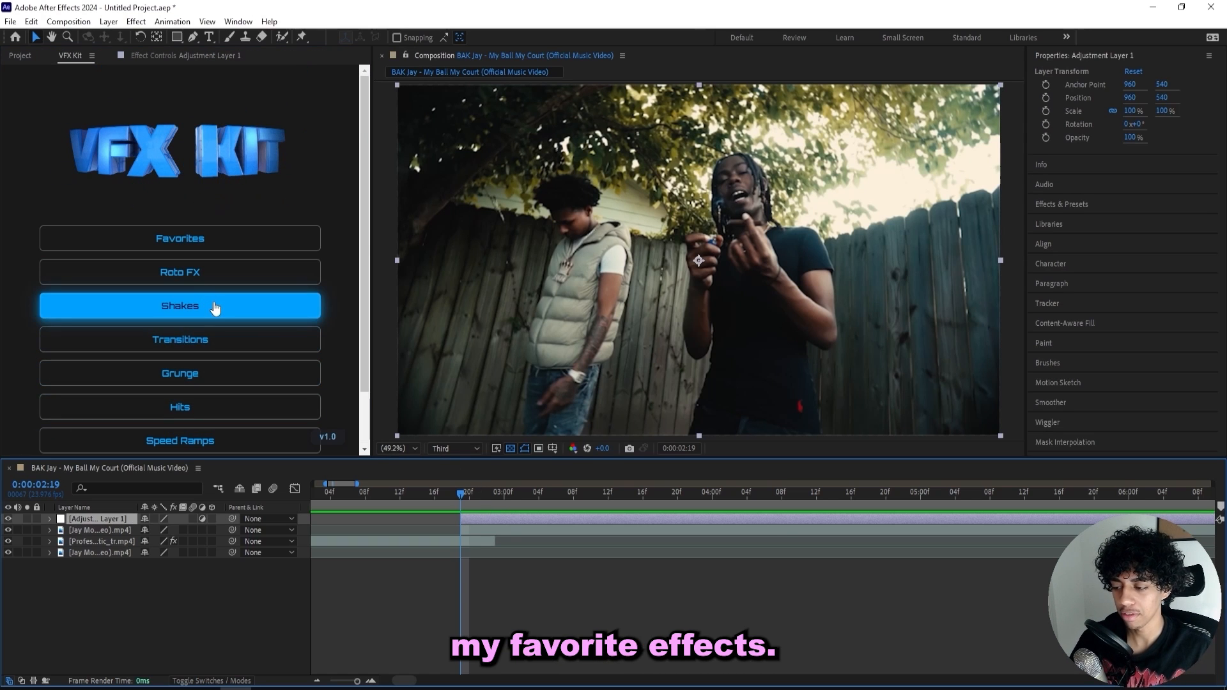
Browse VFX Kit's Shakes category and apply the Subtle Vertical Shake preset to the adjustment layer.
{"action": "left_click_drag", "start_coordinate": [372, 240], "coordinate": [364, 239]}
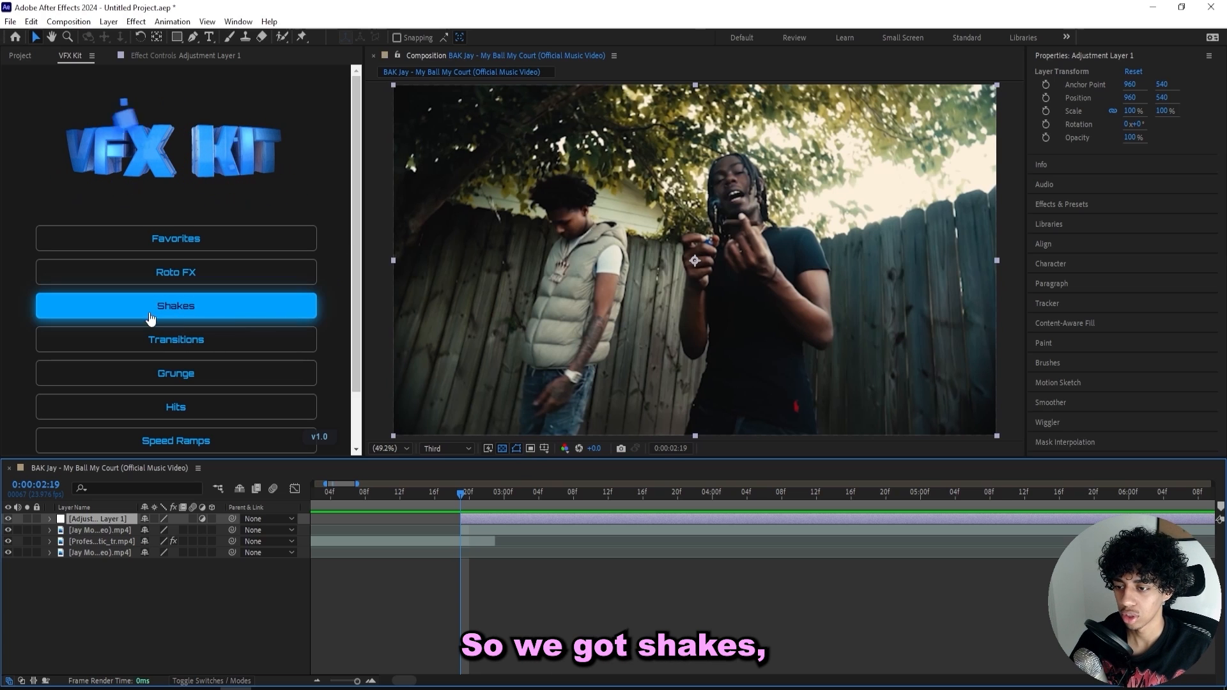
{"action": "scroll", "coordinate": [225, 348], "scroll_direction": "down", "scroll_amount": 2}
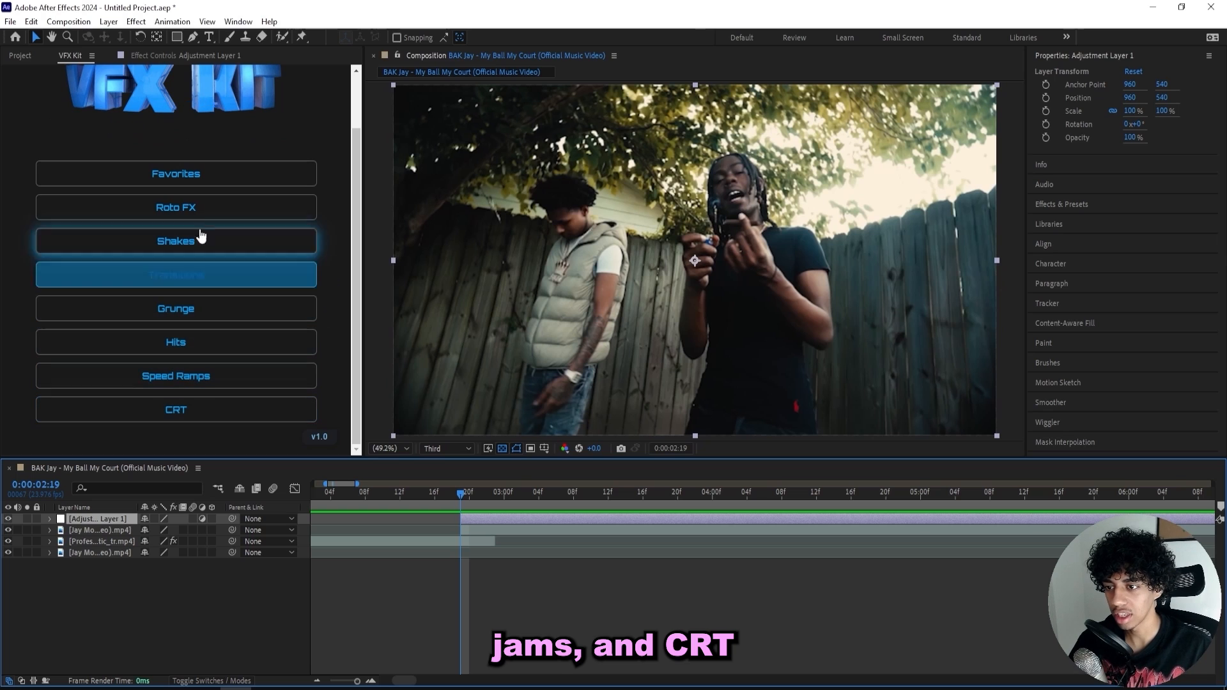
{"action": "left_click", "coordinate": [171, 252]}
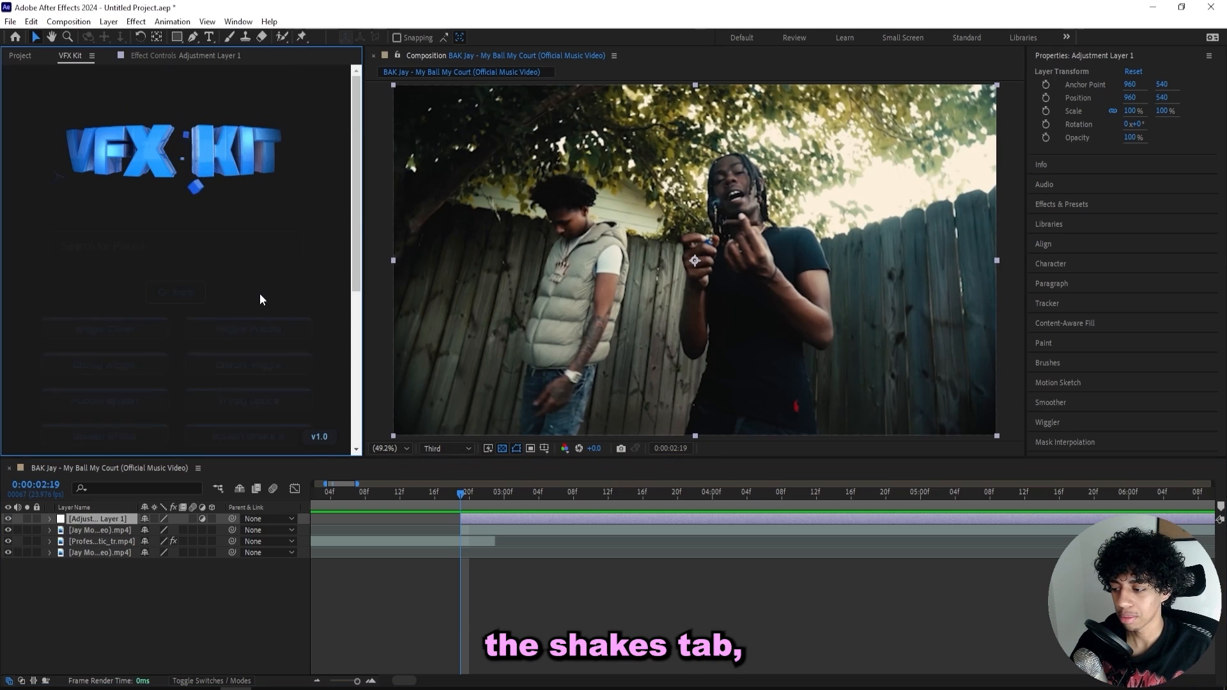
{"action": "scroll", "coordinate": [182, 259], "scroll_direction": "down", "scroll_amount": 5}
{"action": "scroll", "coordinate": [181, 259], "scroll_direction": "up", "scroll_amount": 5}
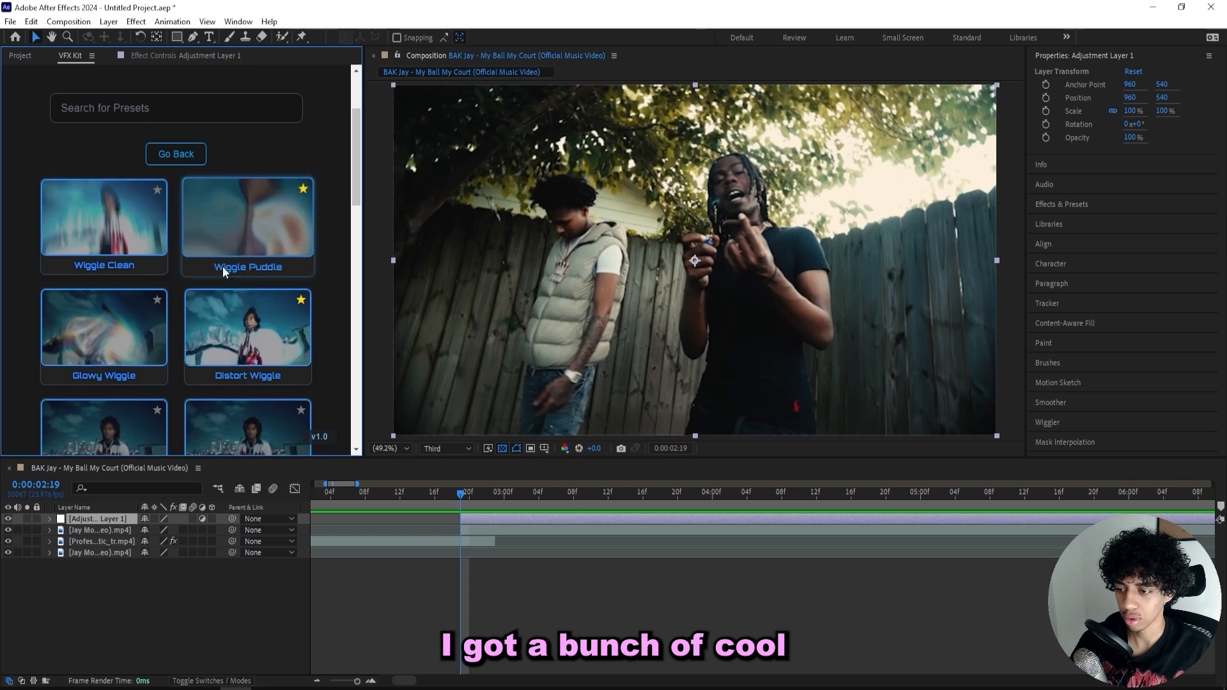
{"action": "scroll", "coordinate": [126, 328], "scroll_direction": "up", "scroll_amount": 2}
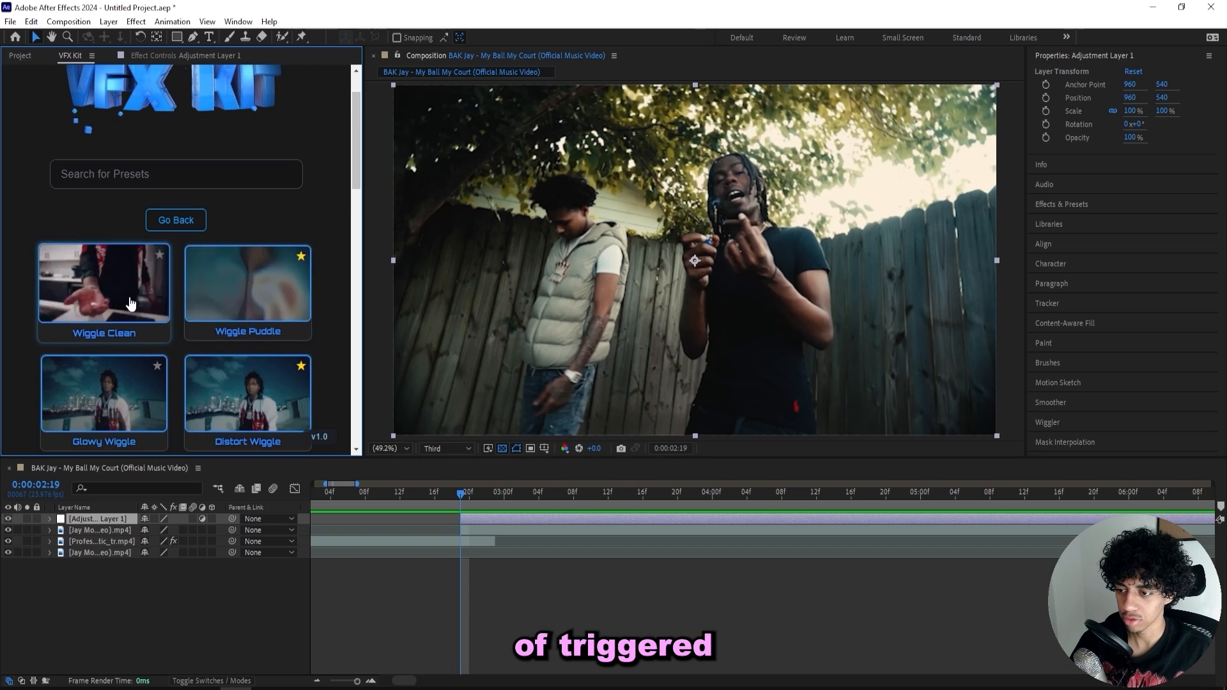
{"action": "scroll", "coordinate": [245, 340], "scroll_direction": "down", "scroll_amount": 5}
{"action": "scroll", "coordinate": [245, 339], "scroll_direction": "down", "scroll_amount": 8}
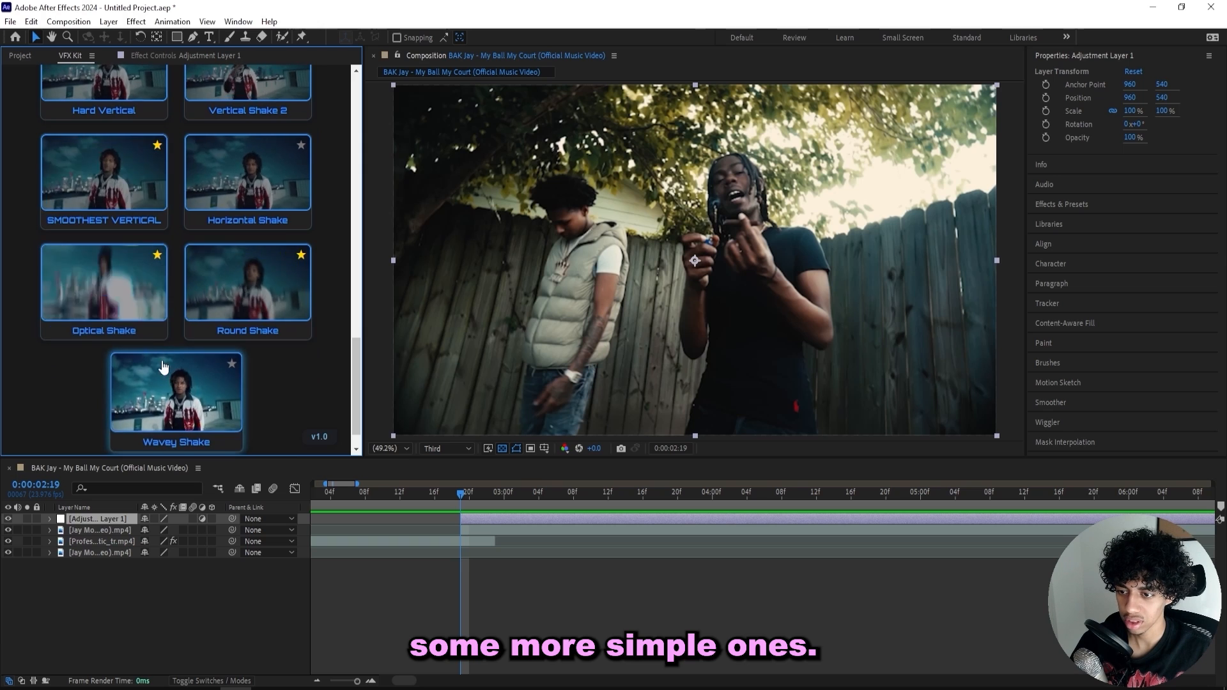
{"action": "scroll", "coordinate": [157, 319], "scroll_direction": "up", "scroll_amount": 4}
{"action": "scroll", "coordinate": [129, 317], "scroll_direction": "up", "scroll_amount": 4}
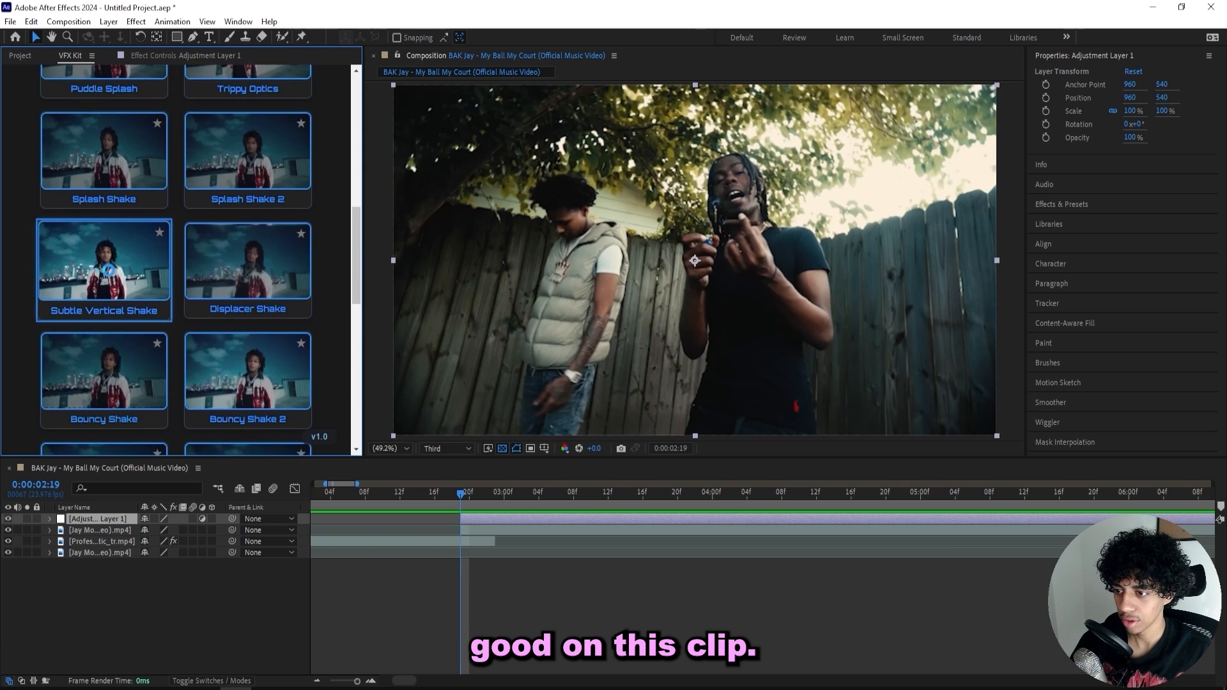
{"action": "left_click", "coordinate": [101, 274]}
Play the sequence through the transition to review the vertical shake on the second scene.
{"action": "key", "text": "space"}
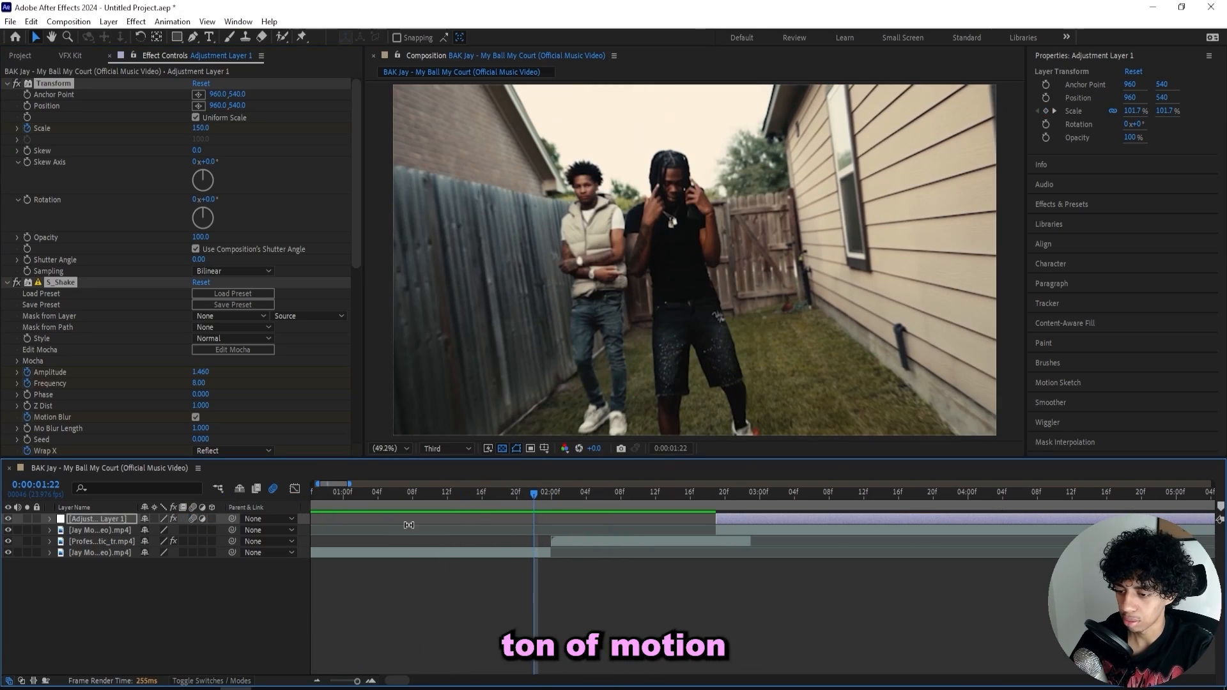
{"action": "left_click", "coordinate": [623, 572]}
{"action": "key", "text": "space"}
{"action": "left_click_drag", "start_coordinate": [674, 550], "coordinate": [604, 548]}
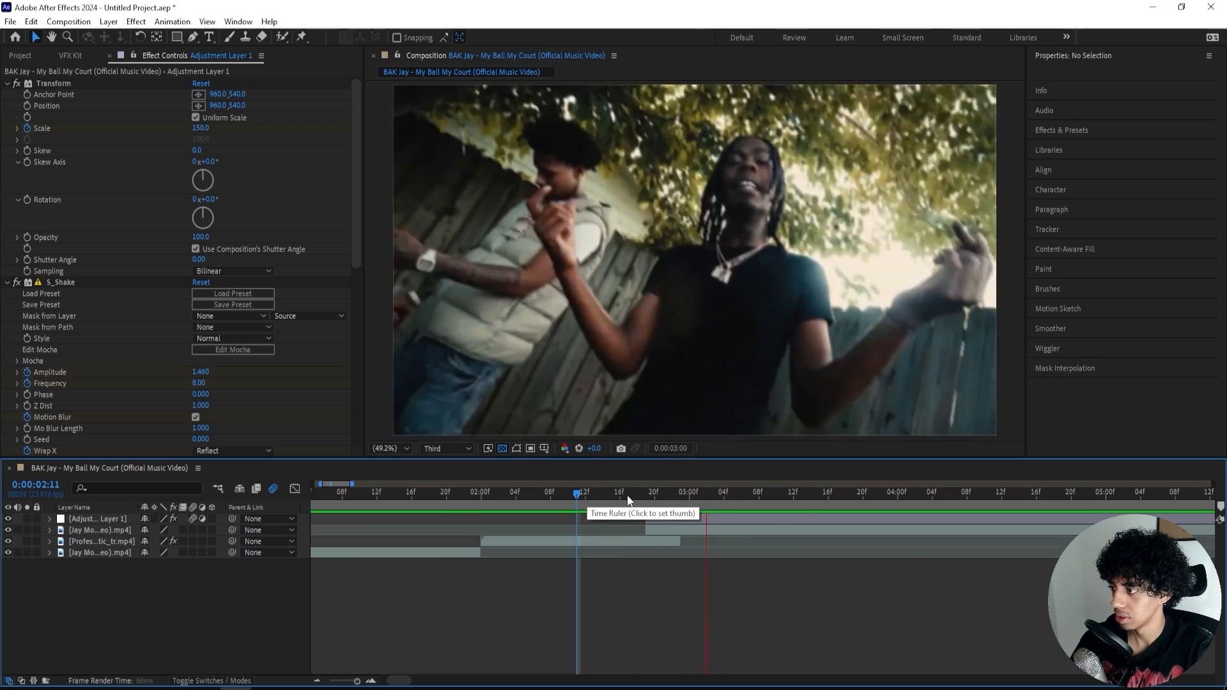
{"action": "left_click", "coordinate": [628, 495]}
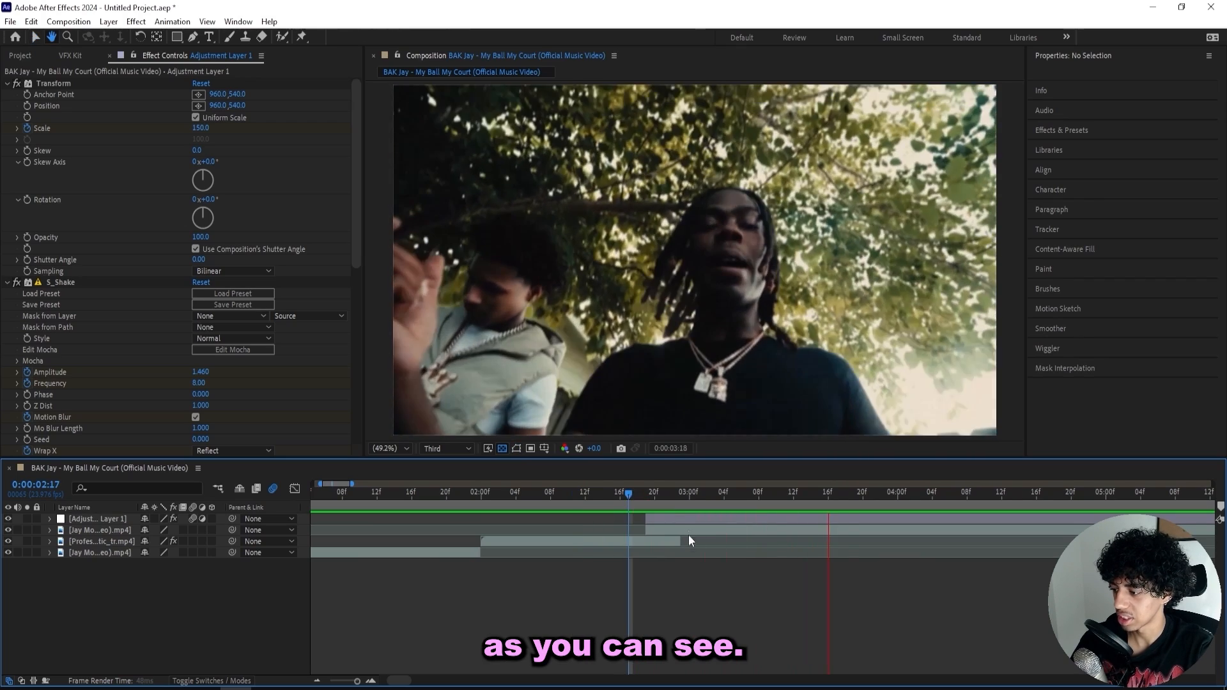
{"action": "key", "text": "space"}
Hide the shake adjustment layer, add a second adjustment layer above it and remove the part before 0:00:02:19.
{"action": "left_click", "coordinate": [689, 520]}
{"action": "key", "text": "i"}
{"action": "left_click", "coordinate": [8, 519]}
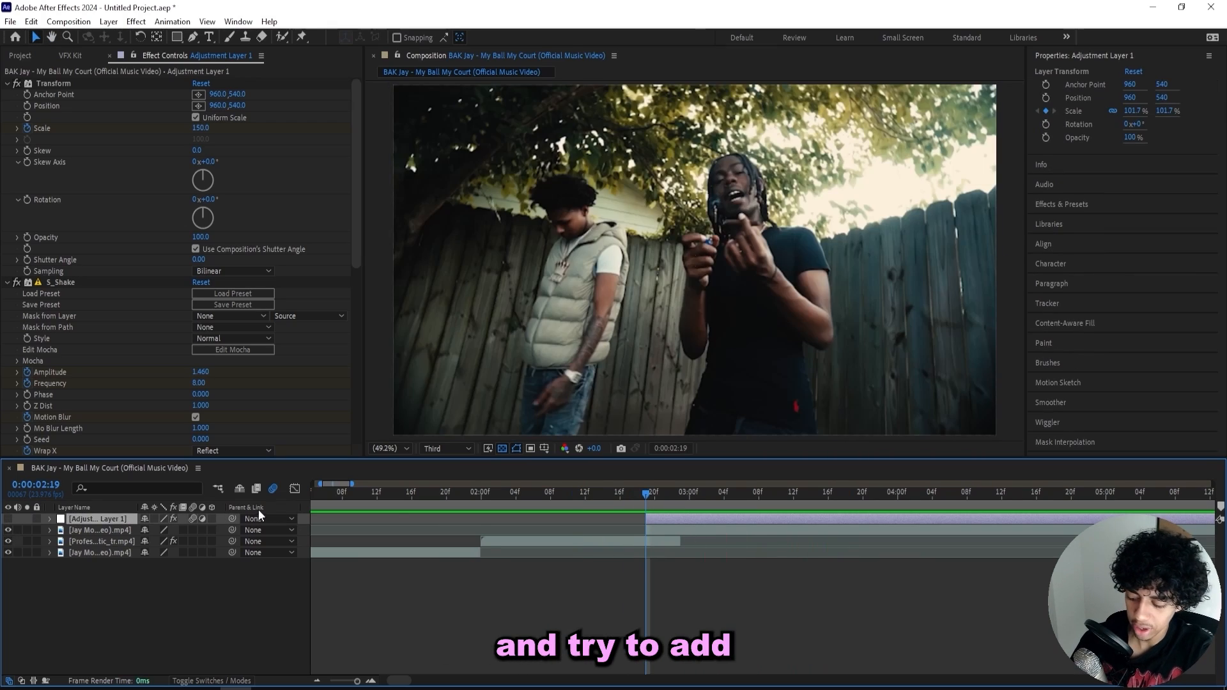
{"action": "key", "text": "ctrl+alt+y"}
{"action": "key", "text": "ctrl+shift+d"}
{"action": "left_click", "coordinate": [616, 524]}
{"action": "left_click", "coordinate": [631, 527]}
{"action": "key", "text": "Delete"}
{"action": "left_click", "coordinate": [657, 518]}
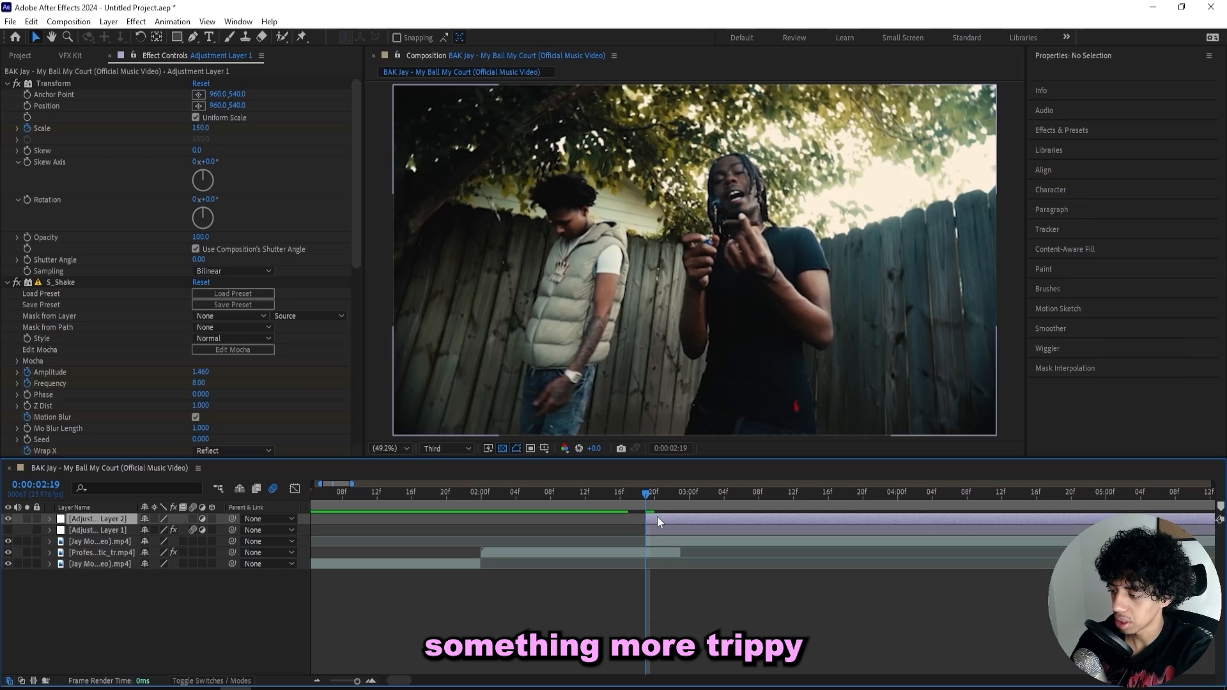
Apply VFX Kit's Trippy Optics shake preset to the second adjustment layer.
{"action": "left_click", "coordinate": [70, 56]}
{"action": "scroll", "coordinate": [119, 282], "scroll_direction": "up", "scroll_amount": 8}
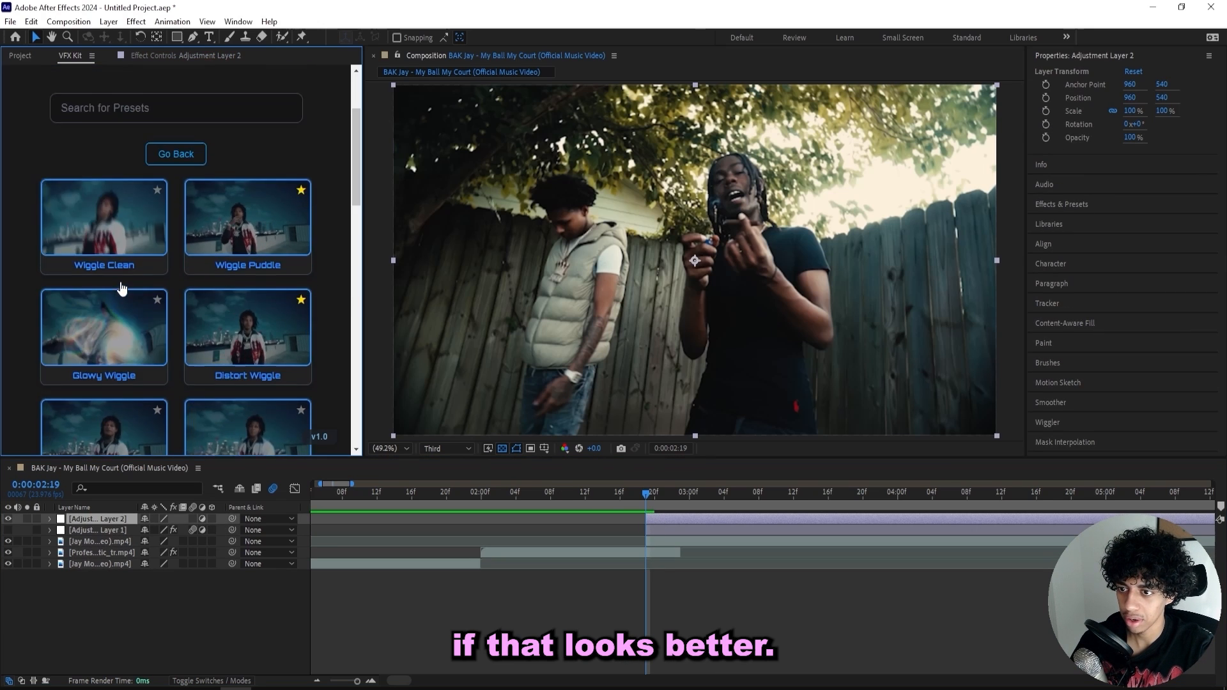
{"action": "scroll", "coordinate": [211, 268], "scroll_direction": "down", "scroll_amount": 3}
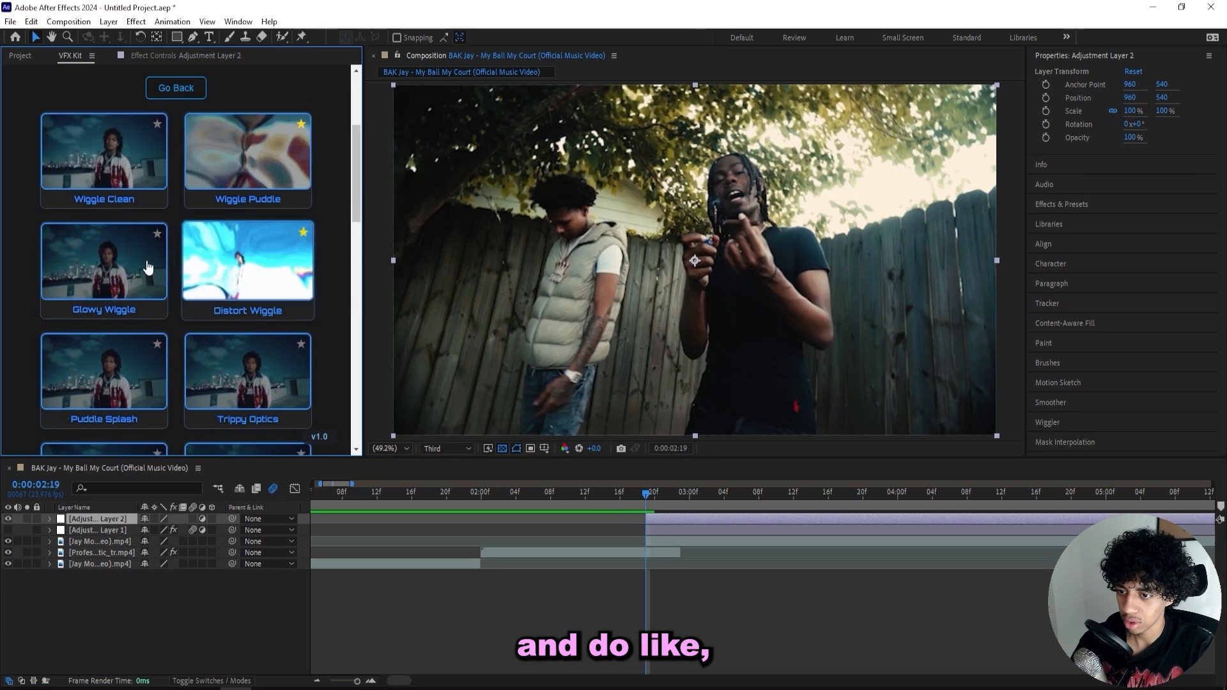
{"action": "scroll", "coordinate": [250, 303], "scroll_direction": "down", "scroll_amount": 1}
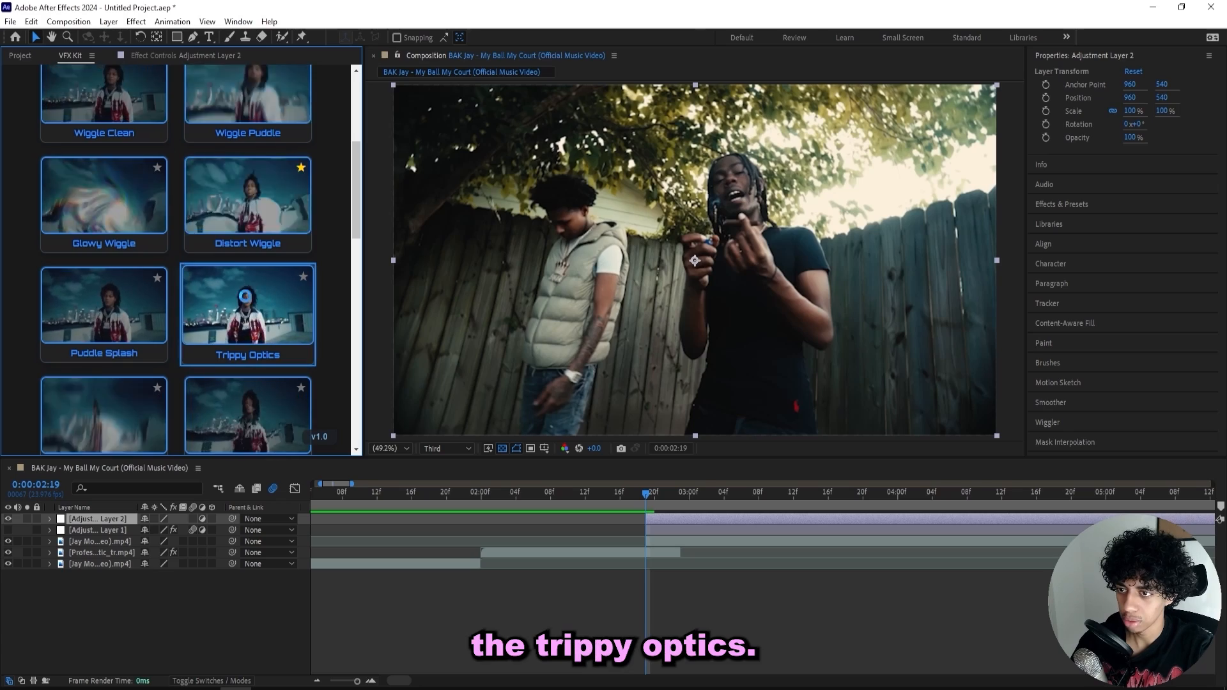
{"action": "left_click", "coordinate": [248, 304]}
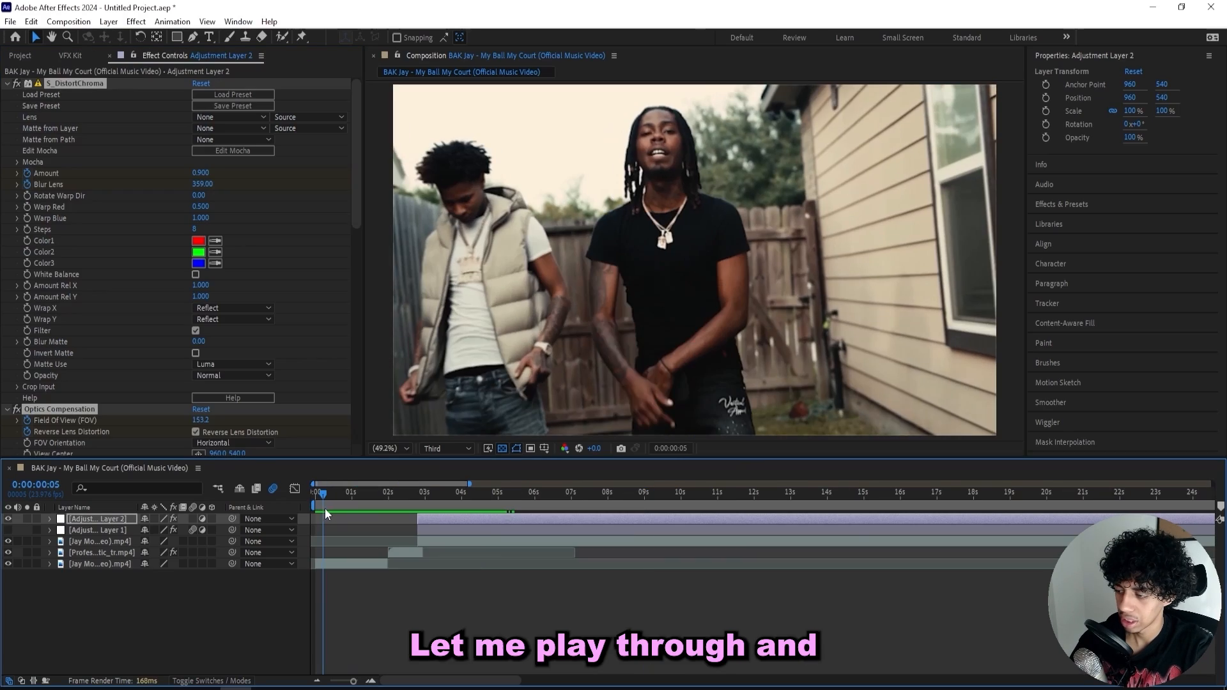
Play the transition with the Trippy Optics effect and delete the second adjustment layer.
{"action": "key", "text": "space"}
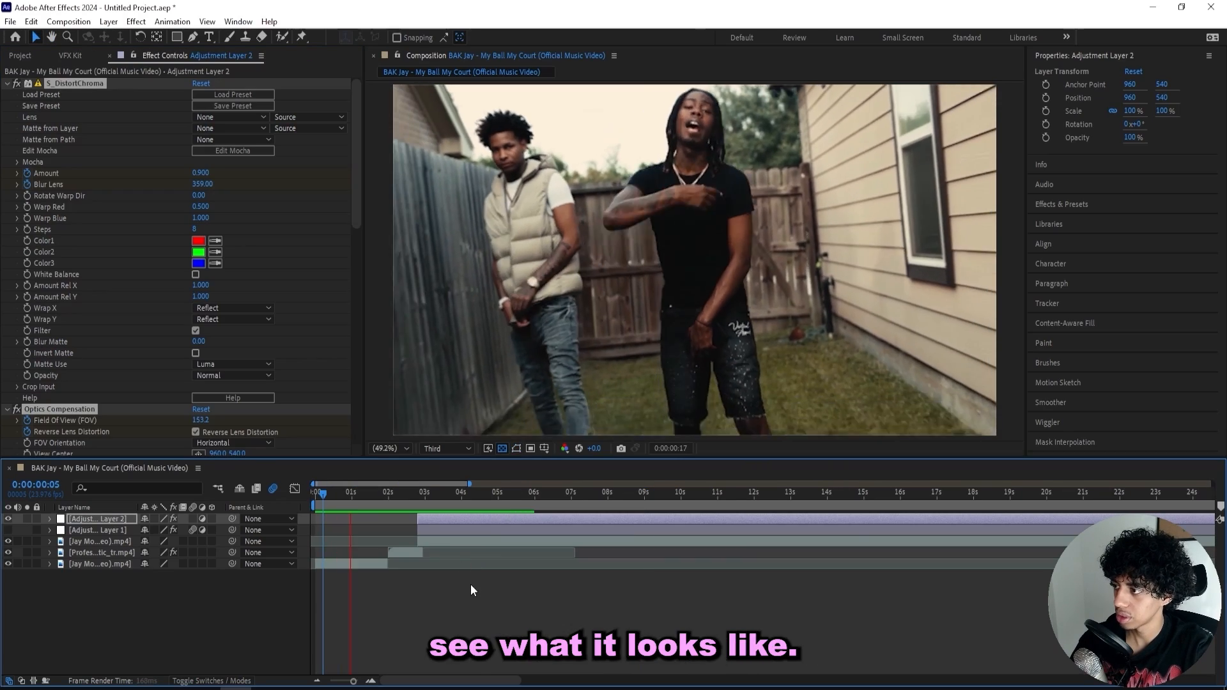
{"action": "left_click", "coordinate": [472, 592]}
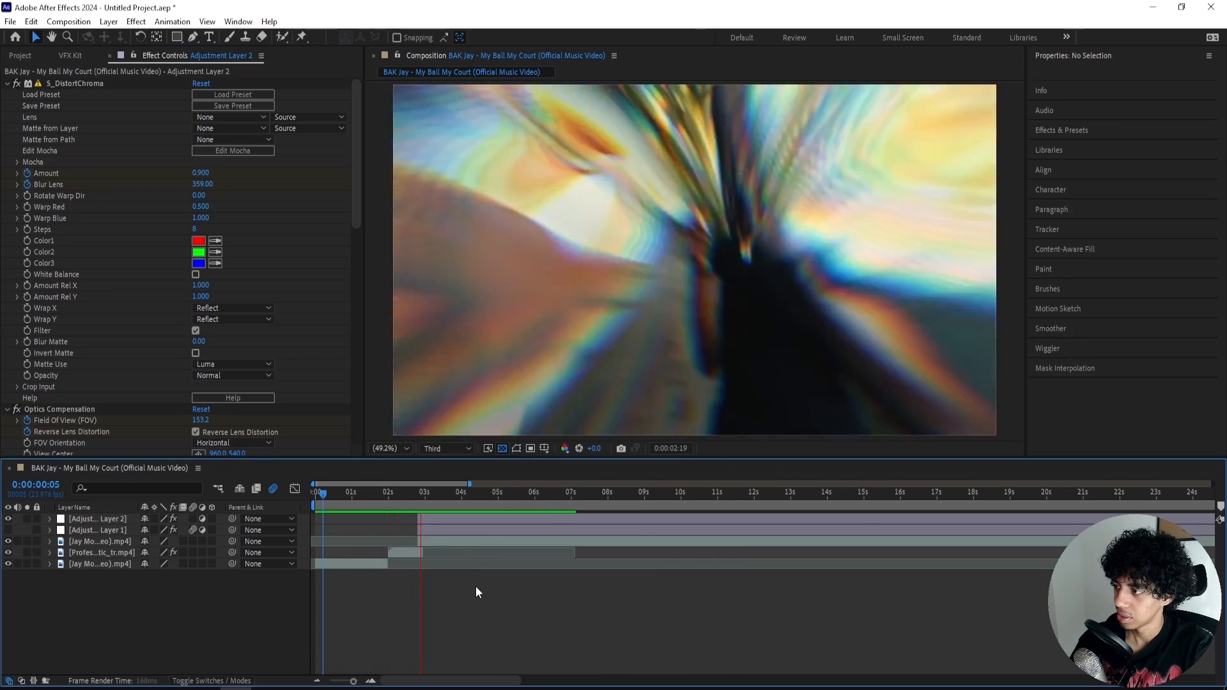
{"action": "left_click", "coordinate": [400, 495]}
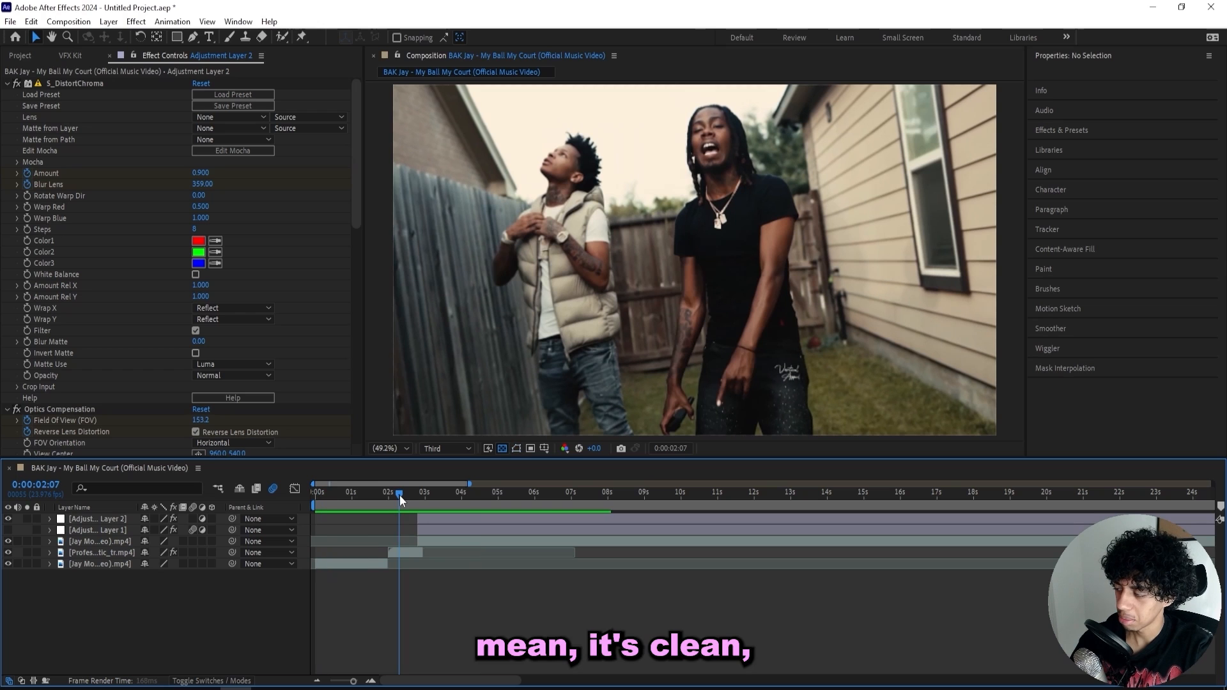
{"action": "left_click", "coordinate": [409, 496]}
{"action": "key", "text": "space"}
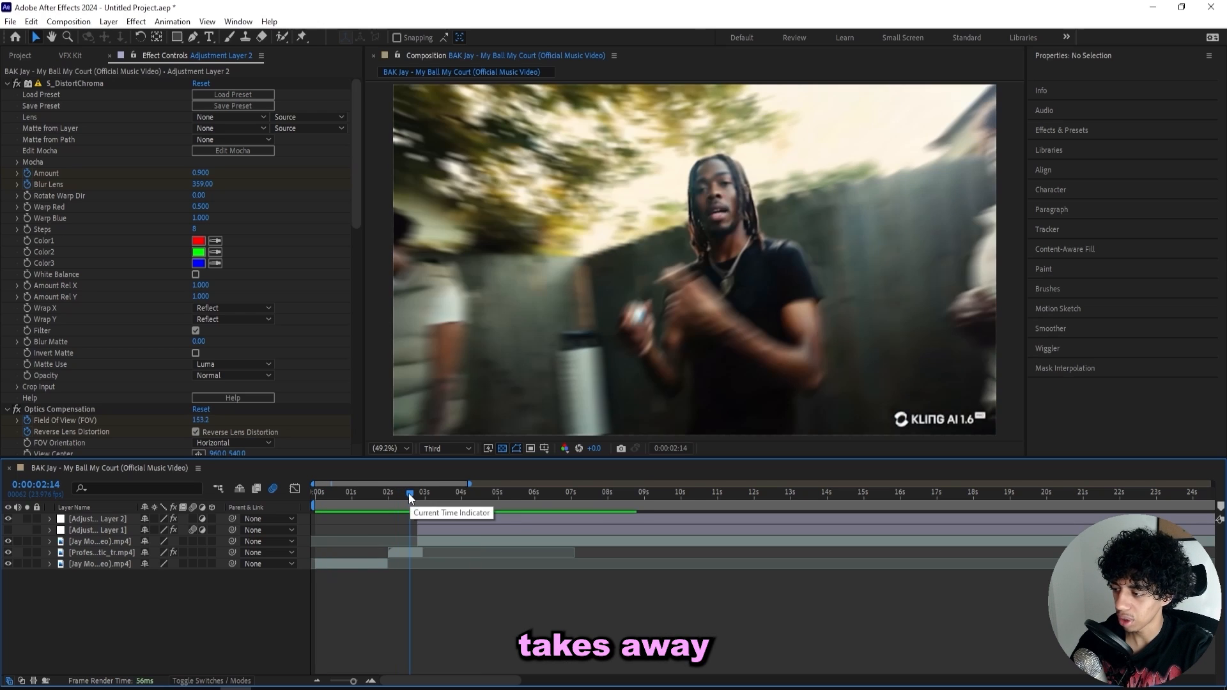
{"action": "left_click", "coordinate": [406, 498]}
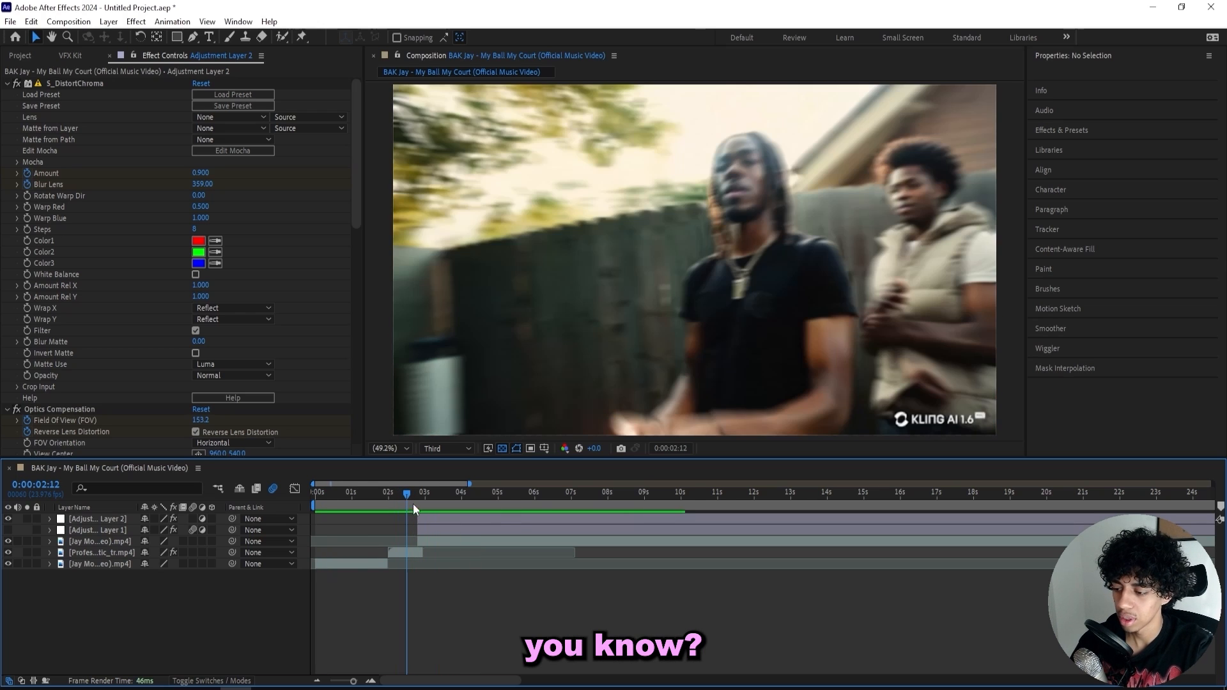
{"action": "left_click", "coordinate": [424, 520]}
{"action": "key", "text": "Delete"}
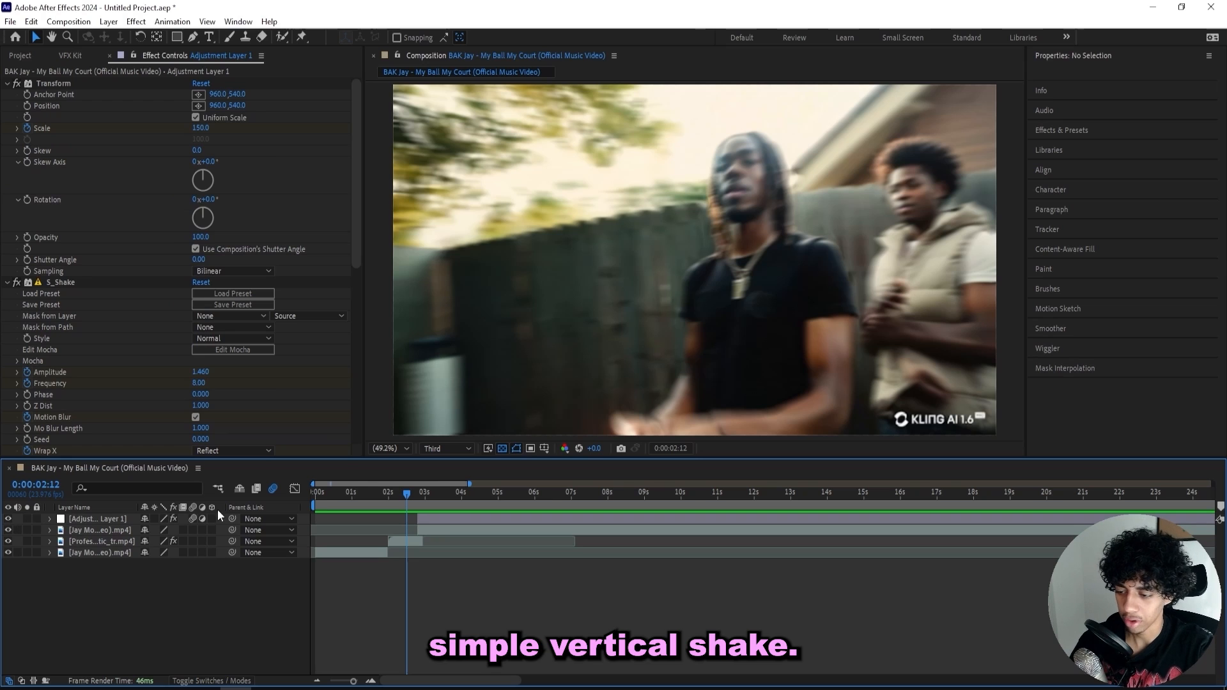
Try to mask the Kling AI watermark directly on the transition clip with a rectangle, and undo the mask.
{"action": "left_click", "coordinate": [389, 495]}
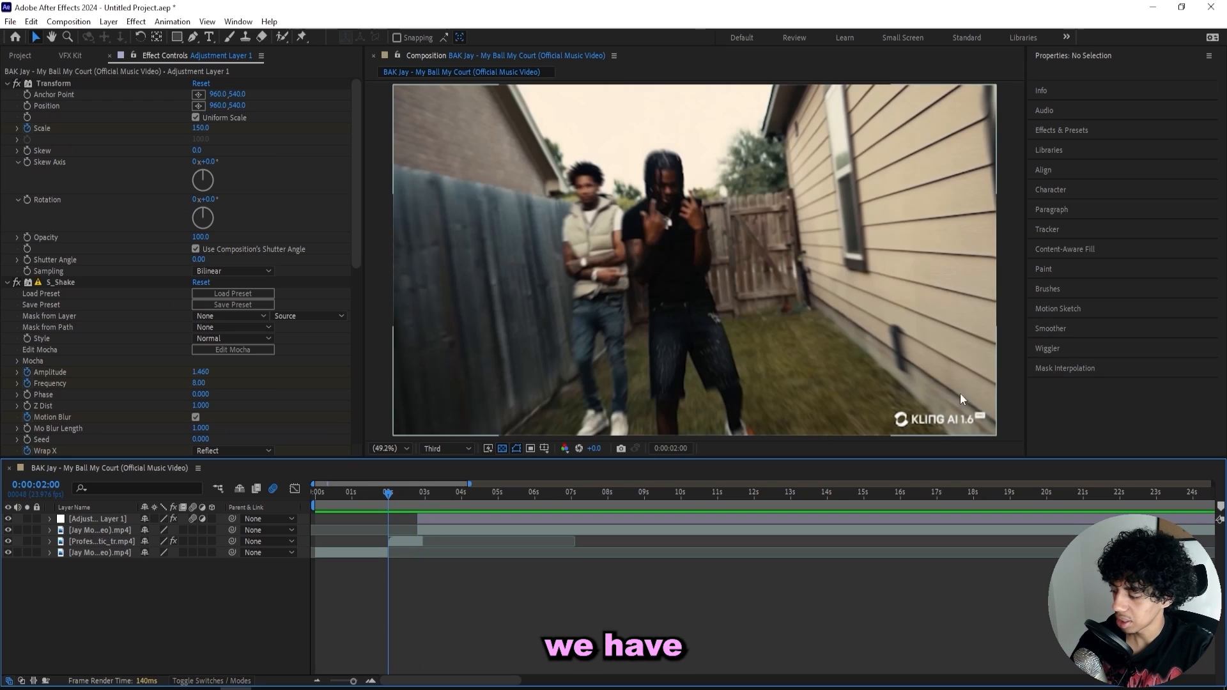
{"action": "left_click_drag", "start_coordinate": [948, 388], "coordinate": [810, 347]}
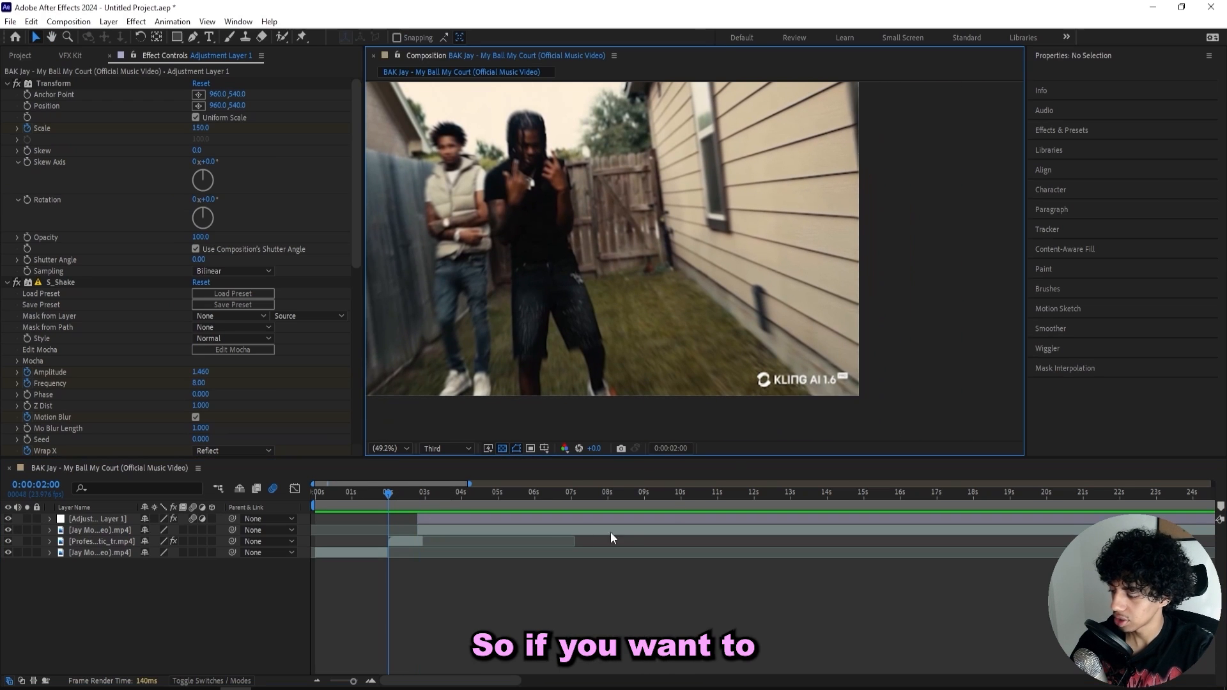
{"action": "left_click", "coordinate": [415, 540]}
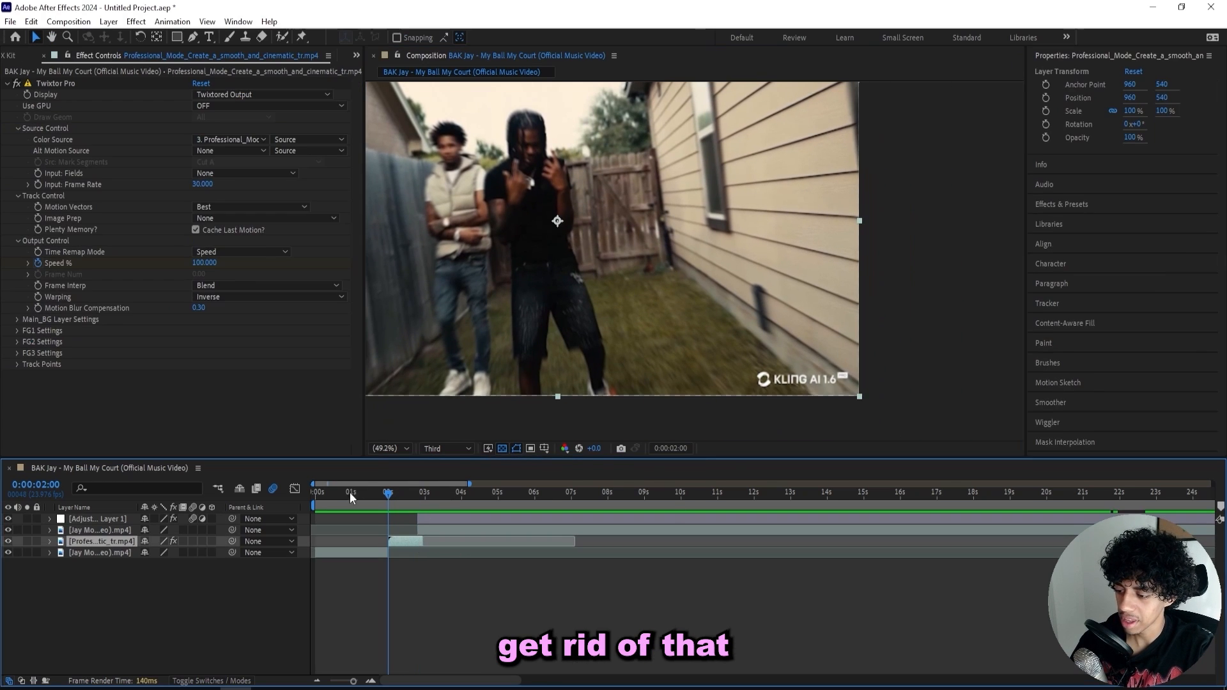
{"action": "left_click", "coordinate": [181, 37]}
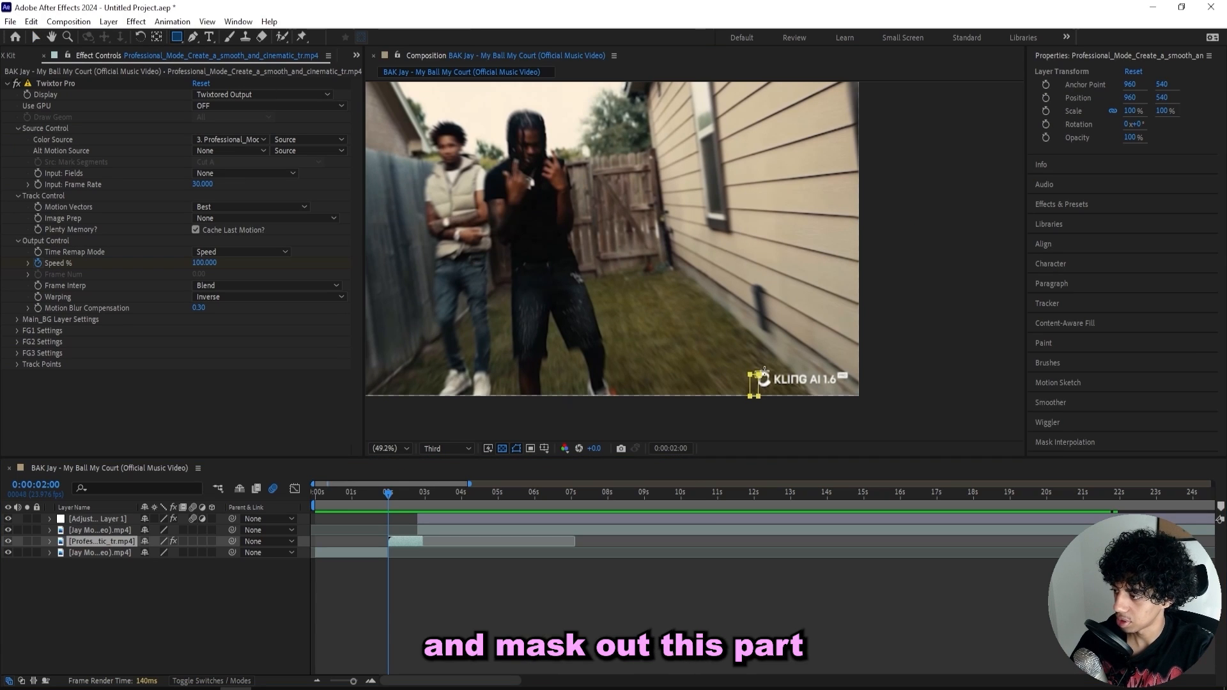
{"action": "left_click_drag", "start_coordinate": [854, 358], "coordinate": [875, 358]}
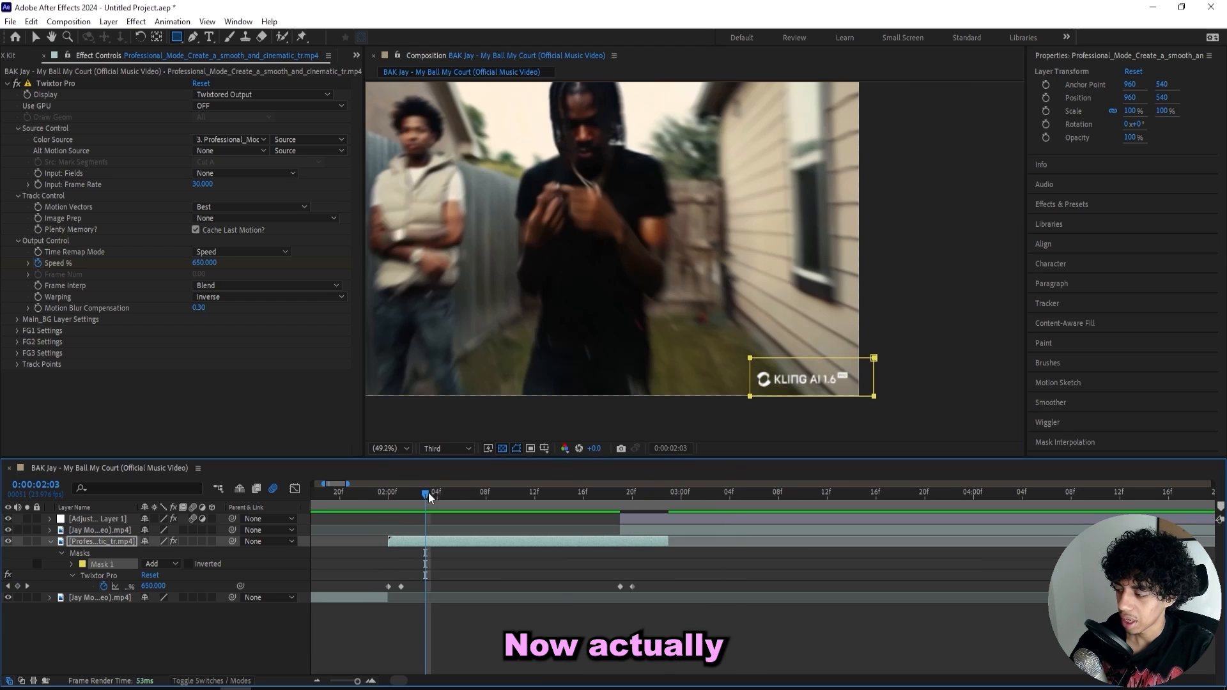
{"action": "key", "text": "ctrl+z"}
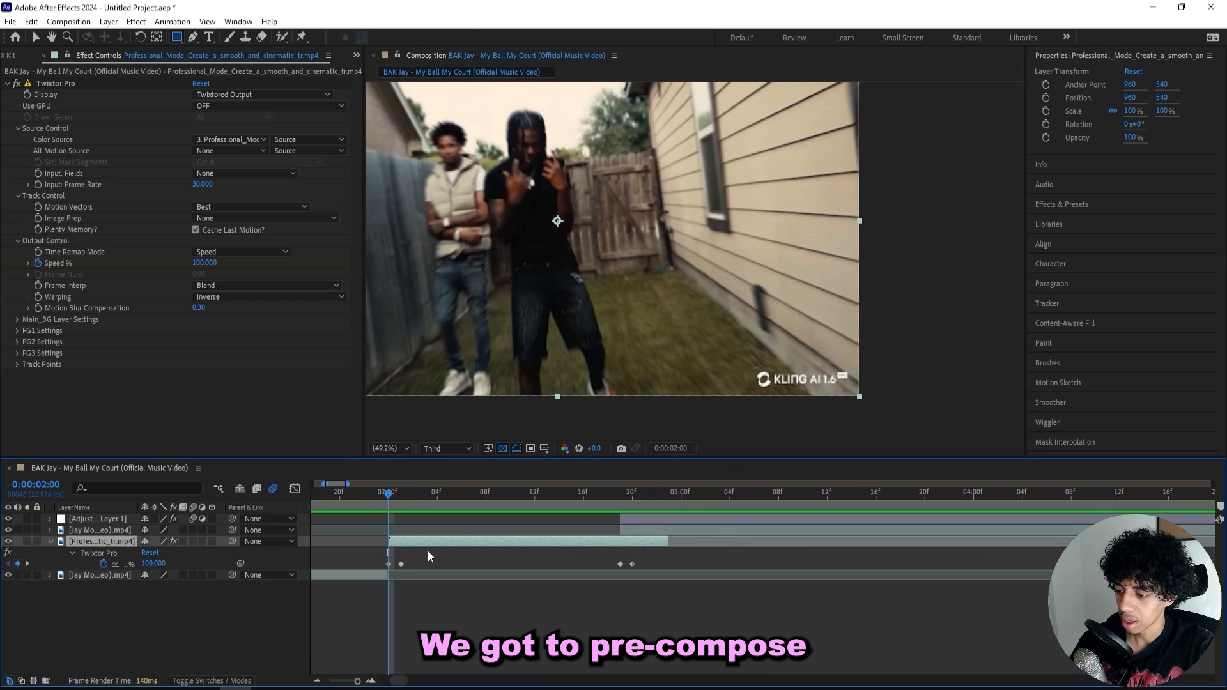
{"action": "key", "text": "v"}
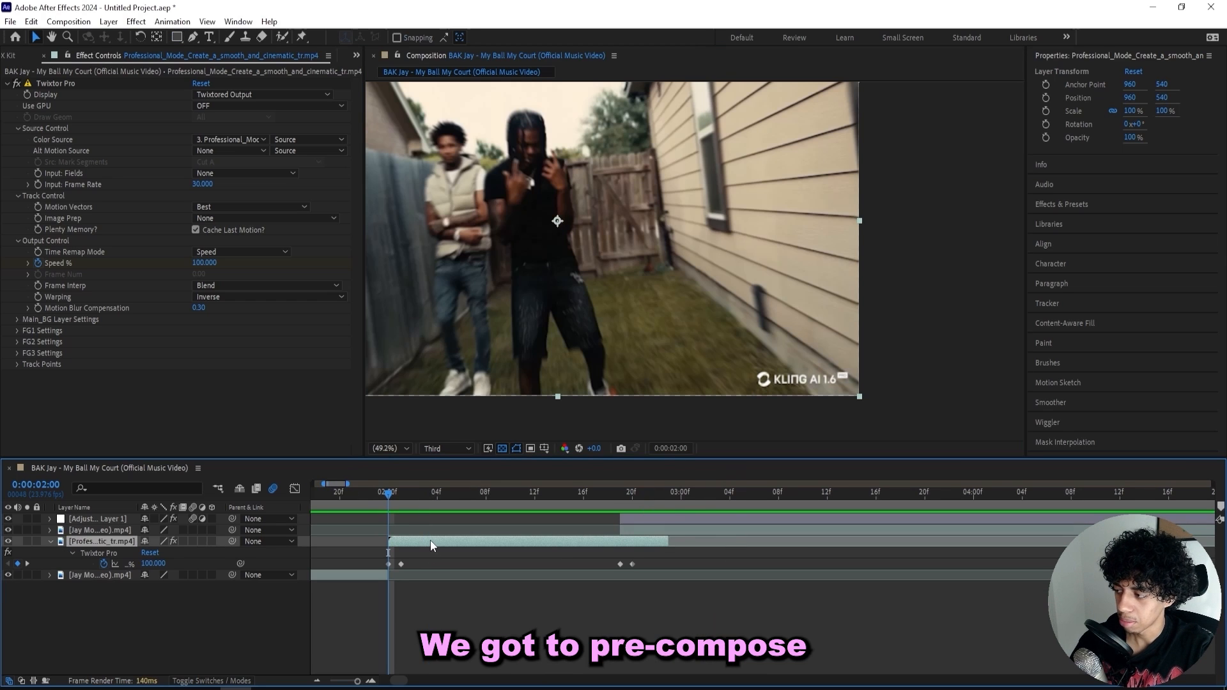
Pre-compose the transition clip with all attributes moved into the new composition, and cut off its part before 0:00:02:00.
{"action": "right_click", "coordinate": [431, 541]}
{"action": "left_click", "coordinate": [478, 454]}
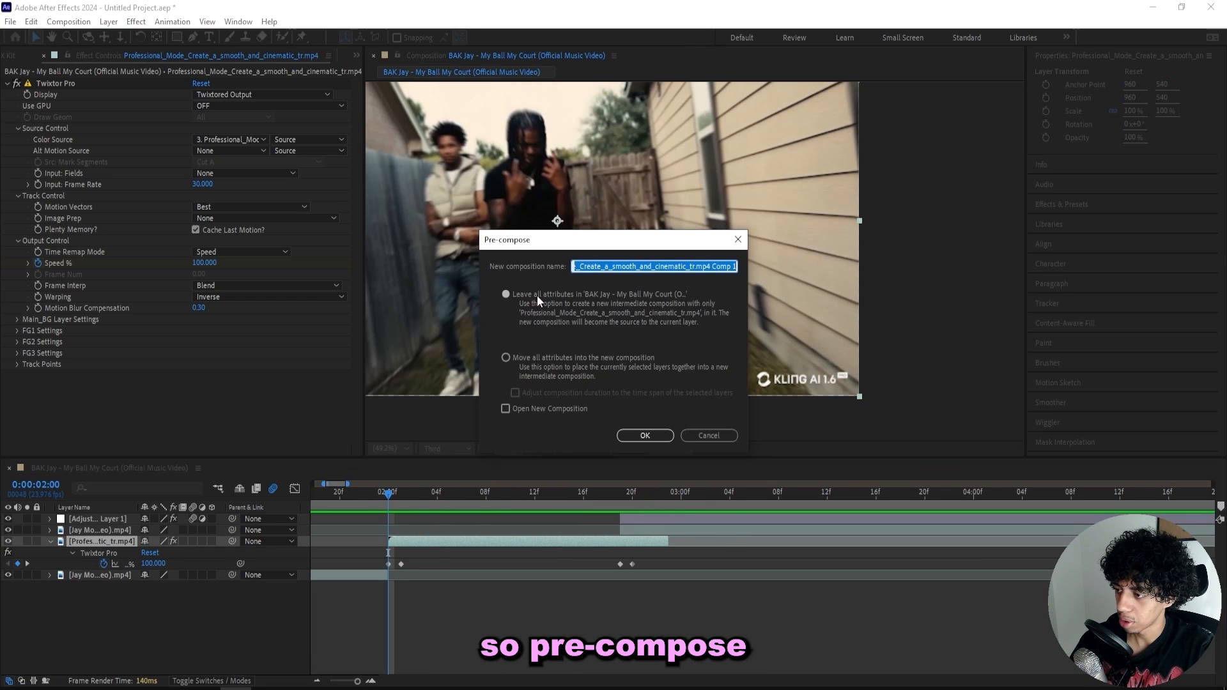
{"action": "left_click", "coordinate": [545, 358]}
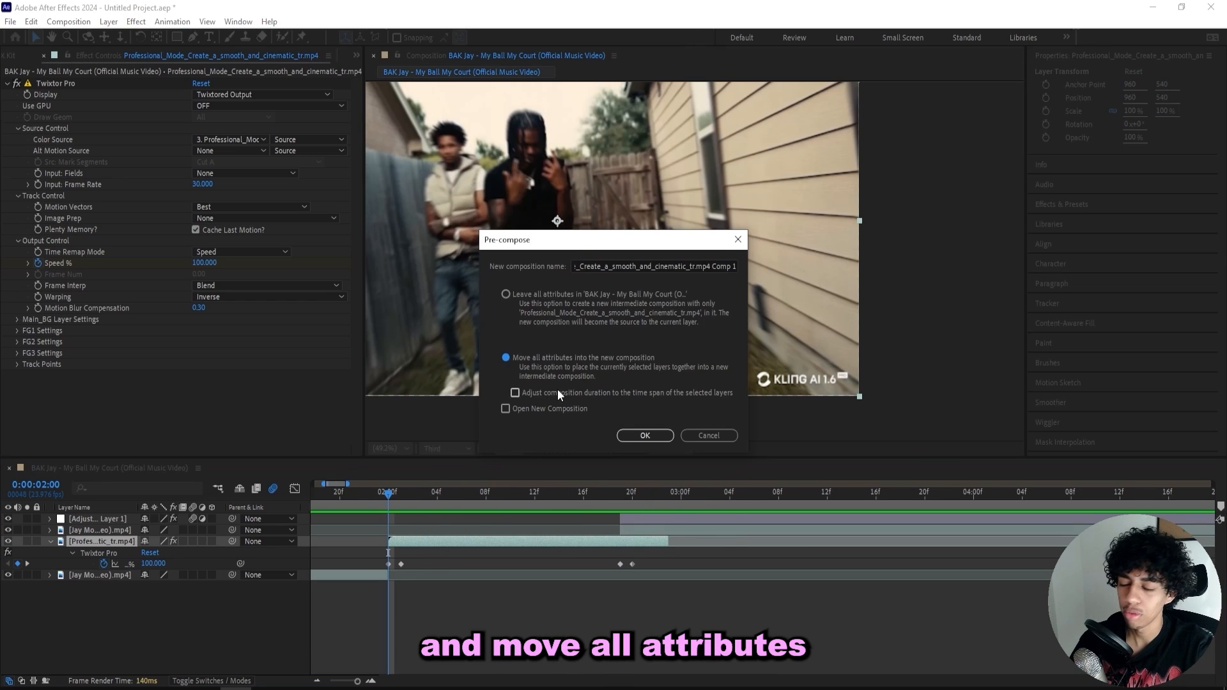
{"action": "left_click", "coordinate": [645, 436]}
{"action": "key", "text": "ctrl+shift+d"}
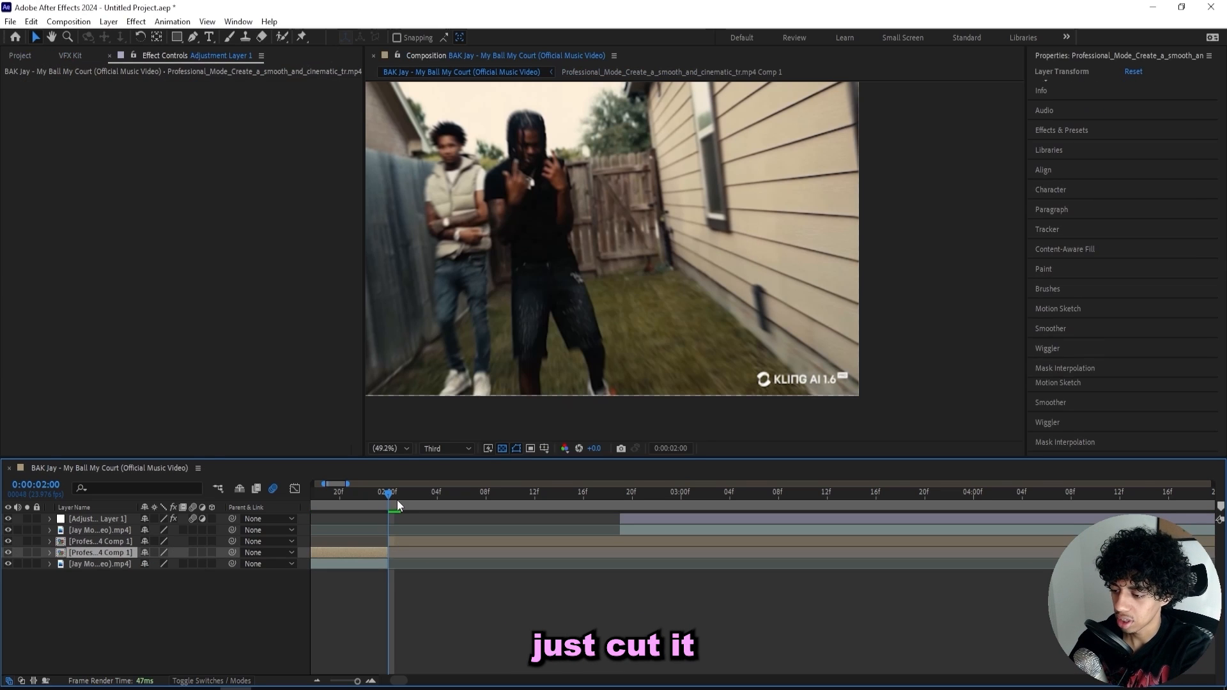
{"action": "key", "text": "Delete"}
Draw a rectangular mask tightly around the Kling AI watermark on the pre-composed transition layer.
{"action": "left_click", "coordinate": [405, 542]}
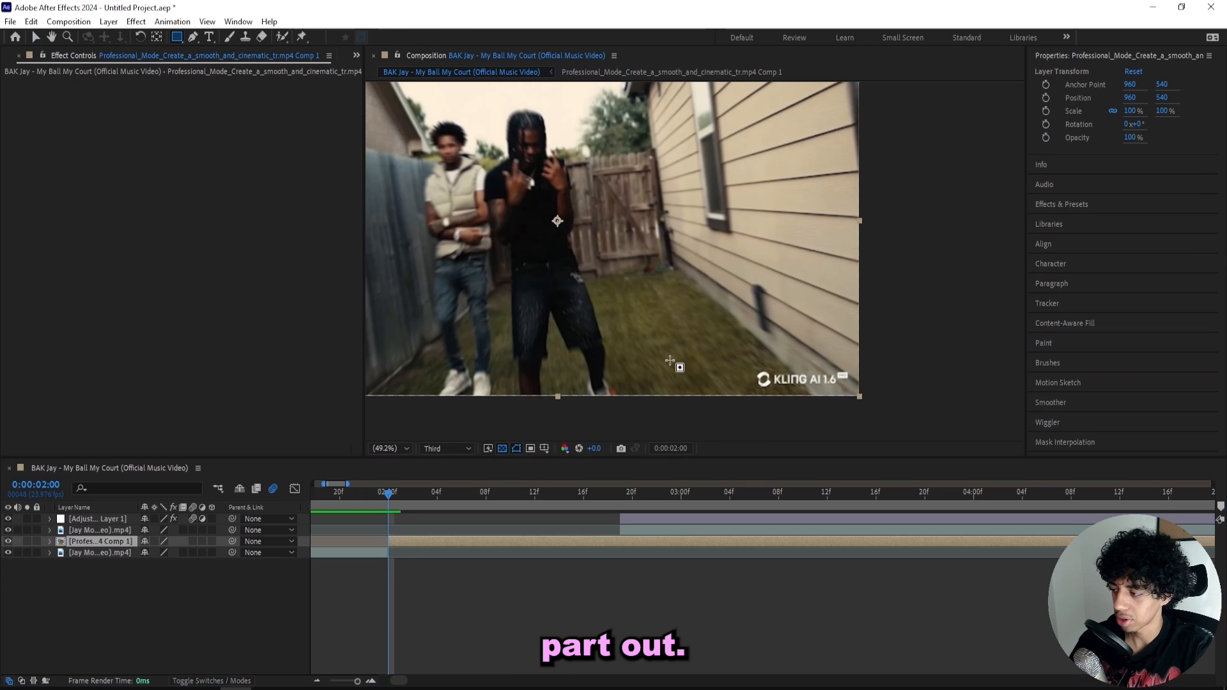
{"action": "left_click_drag", "start_coordinate": [749, 397], "coordinate": [786, 350]}
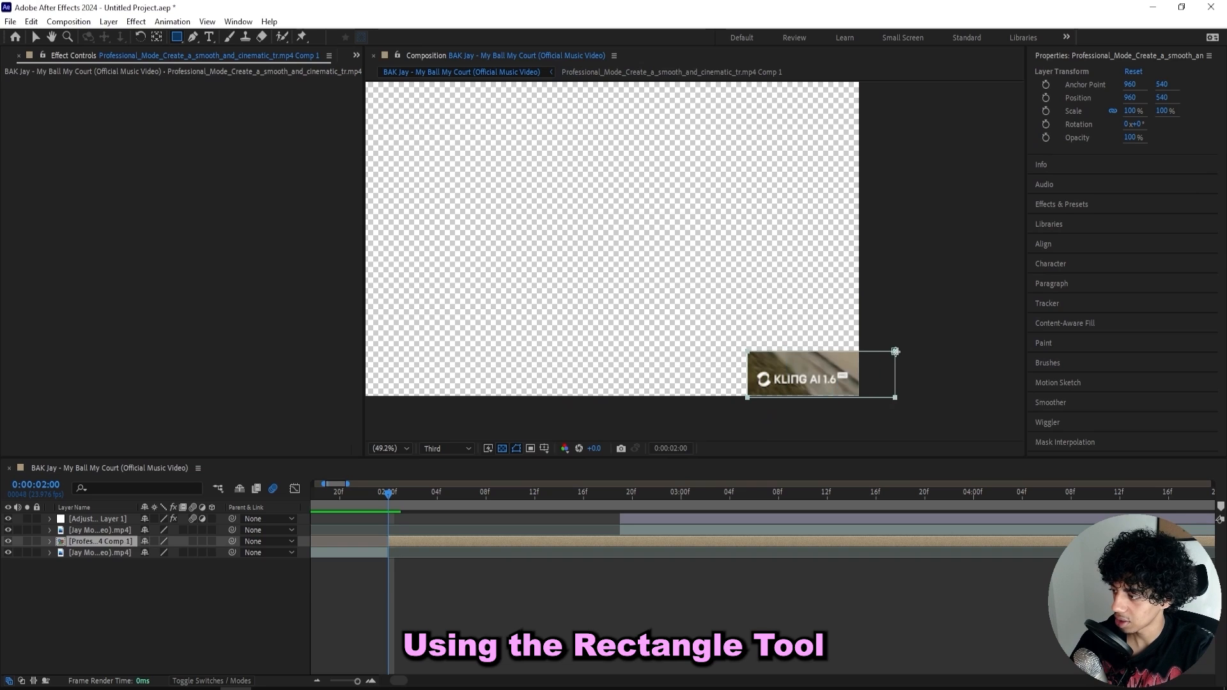
{"action": "left_click_drag", "start_coordinate": [896, 352], "coordinate": [867, 362]}
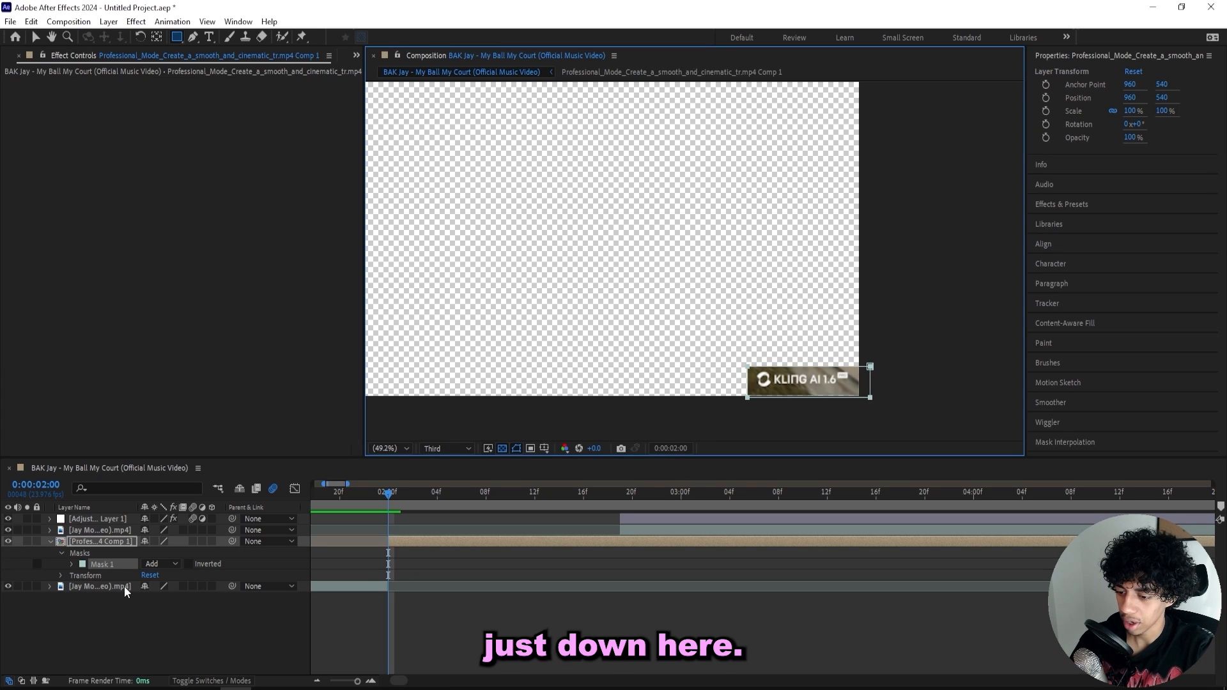
Invert the watermark mask on the pre-composed transition layer so only the Kling AI watermark area is cut out, and deselect the layer.
{"action": "left_click", "coordinate": [189, 565]}
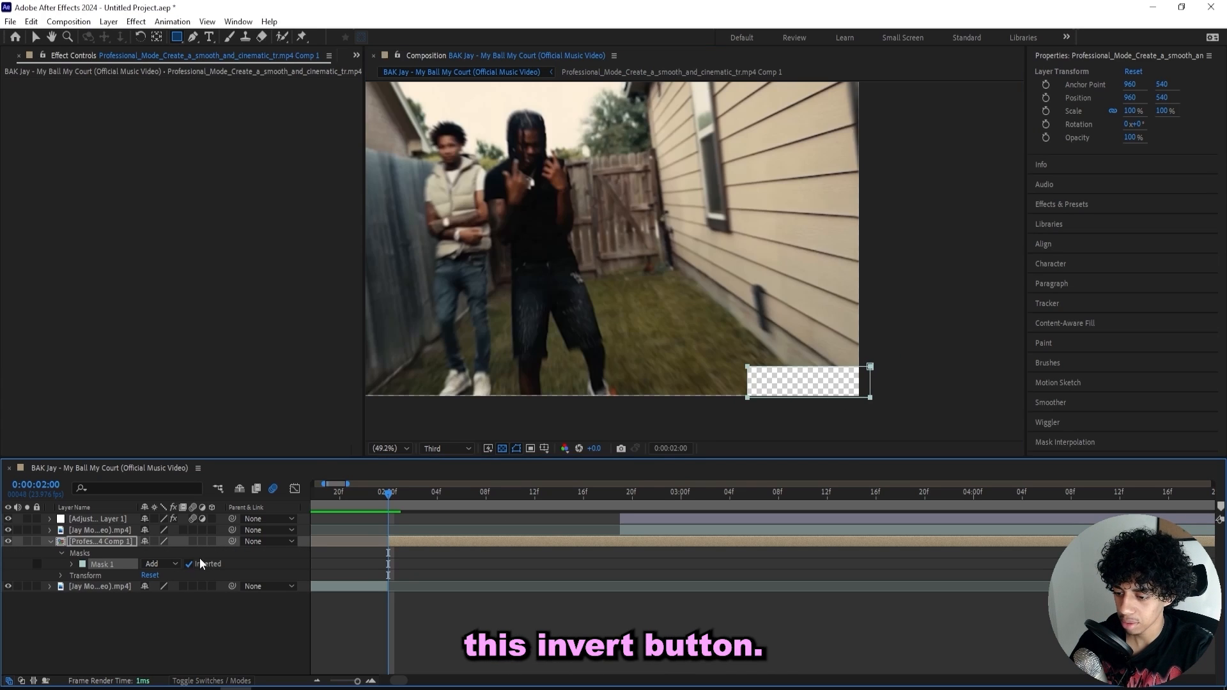
{"action": "key", "text": "v"}
{"action": "left_click", "coordinate": [874, 378]}
{"action": "scroll", "coordinate": [874, 378], "scroll_direction": "down", "scroll_amount": 2}
{"action": "scroll", "coordinate": [901, 384], "scroll_direction": "up", "scroll_amount": 2}
{"action": "left_click_drag", "start_coordinate": [929, 388], "coordinate": [811, 360]}
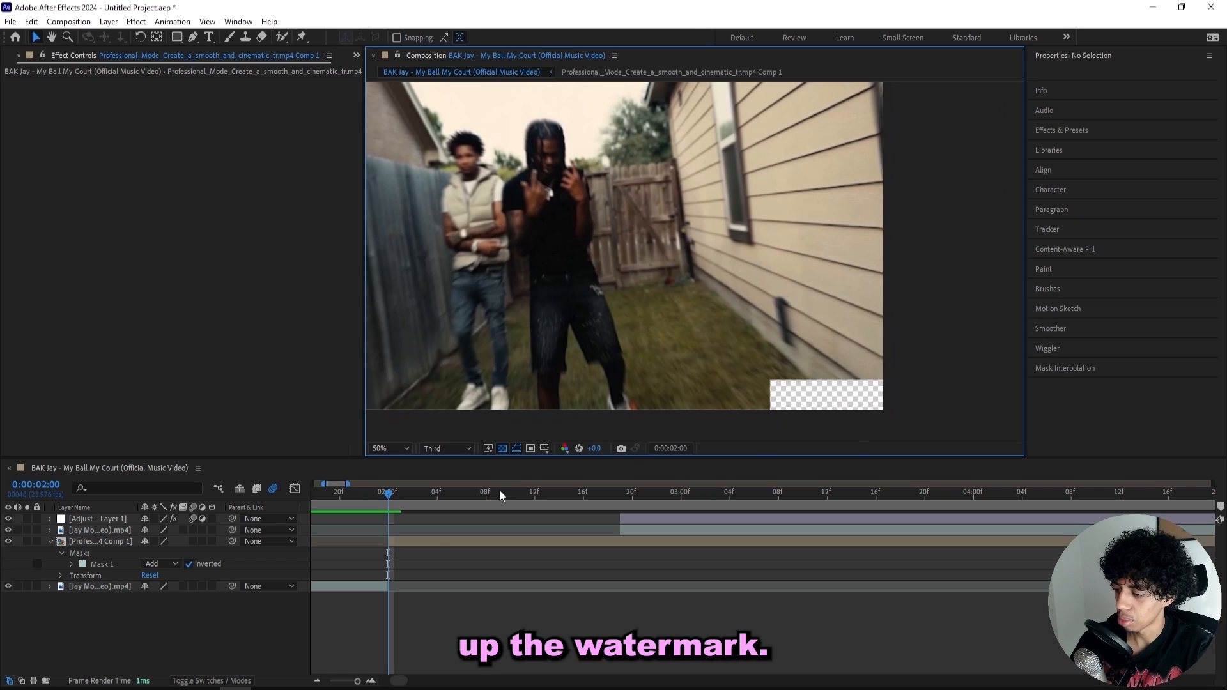
Generate a Content-Aware Fill layer for the masked transition layer with the Object method, Strong lighting correction and the Work Area range.
{"action": "left_click", "coordinate": [440, 544]}
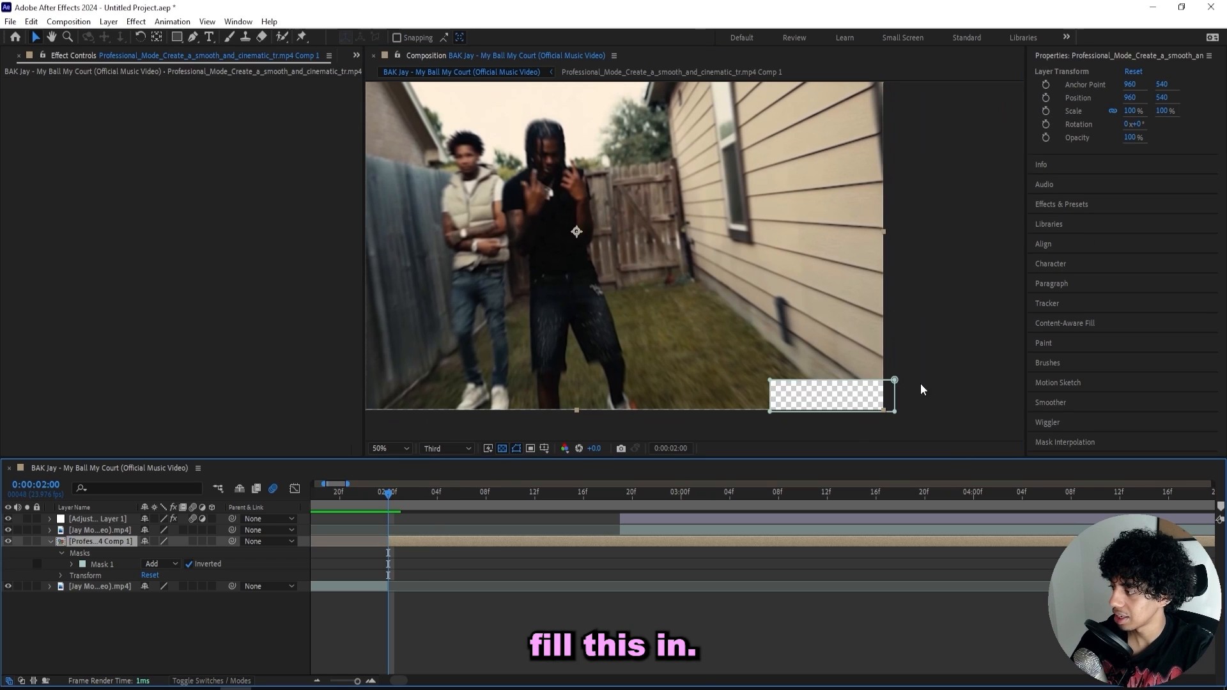
{"action": "left_click", "coordinate": [1064, 323]}
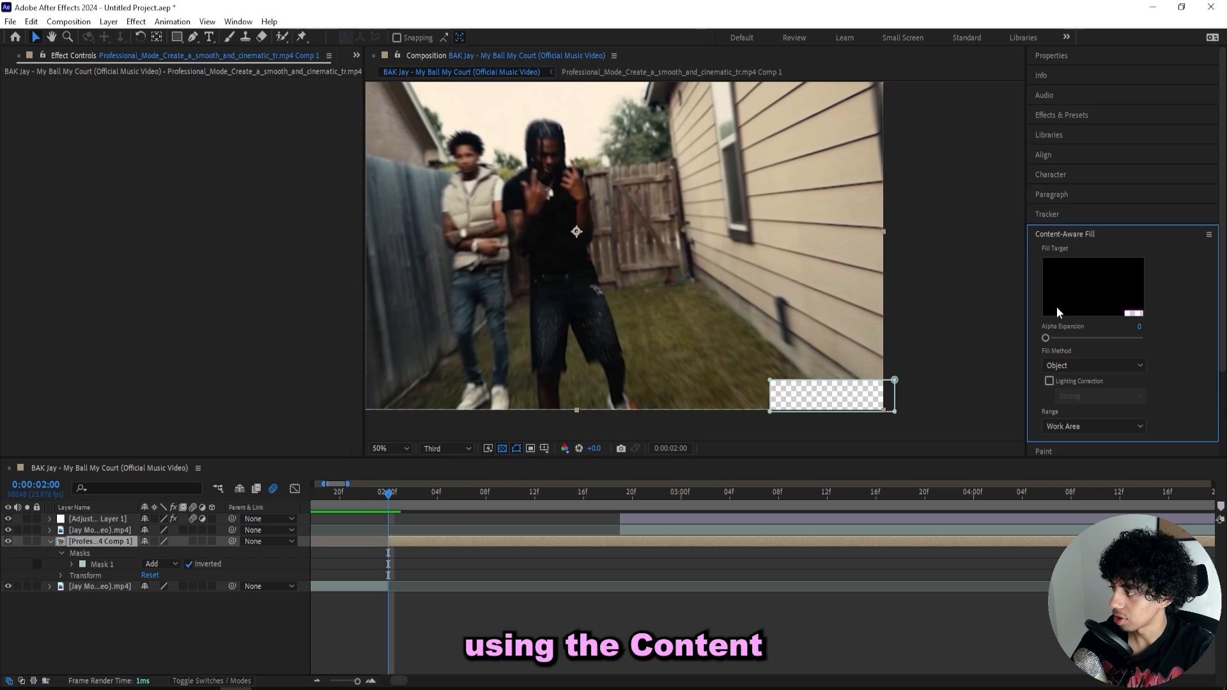
{"action": "left_click", "coordinate": [239, 21]}
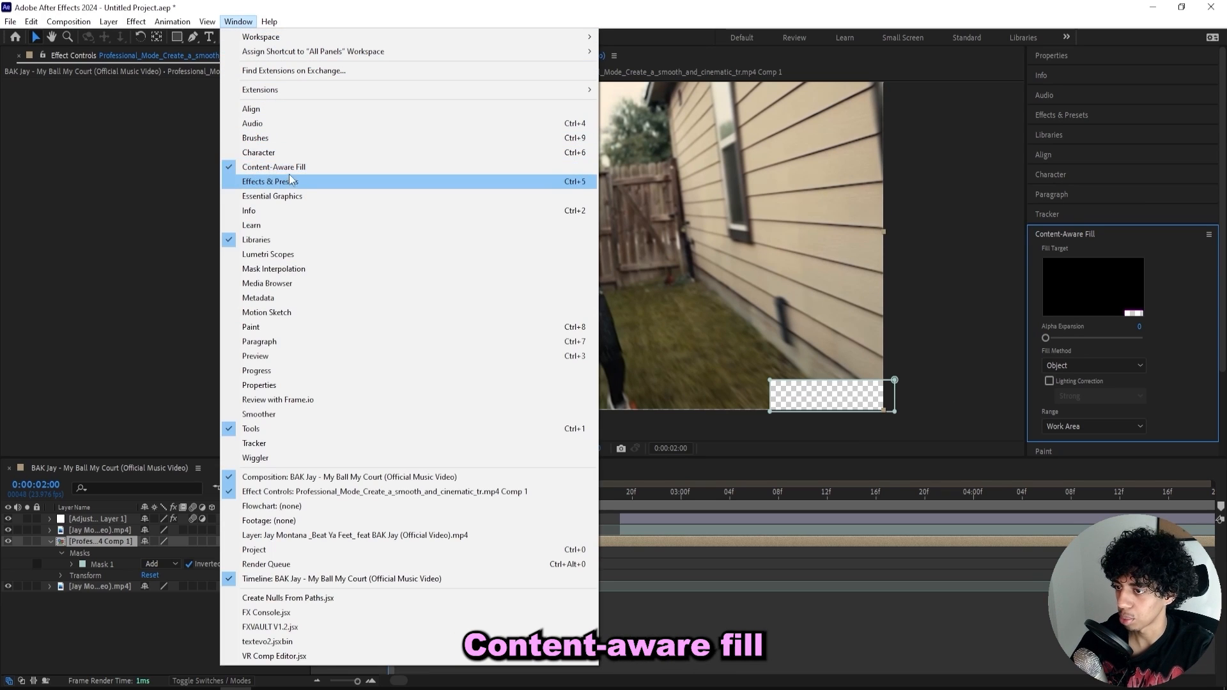
{"action": "left_click", "coordinate": [1199, 335]}
{"action": "scroll", "coordinate": [1180, 381], "scroll_direction": "down", "scroll_amount": 3}
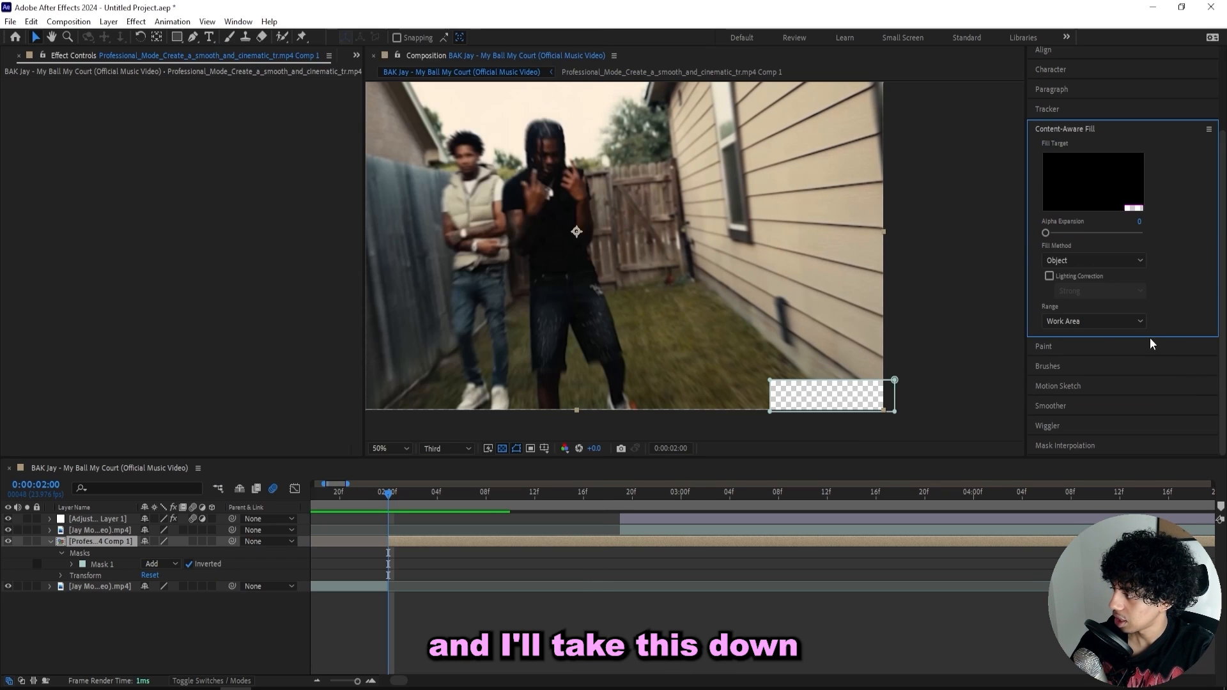
{"action": "left_click_drag", "start_coordinate": [1143, 337], "coordinate": [1139, 417]}
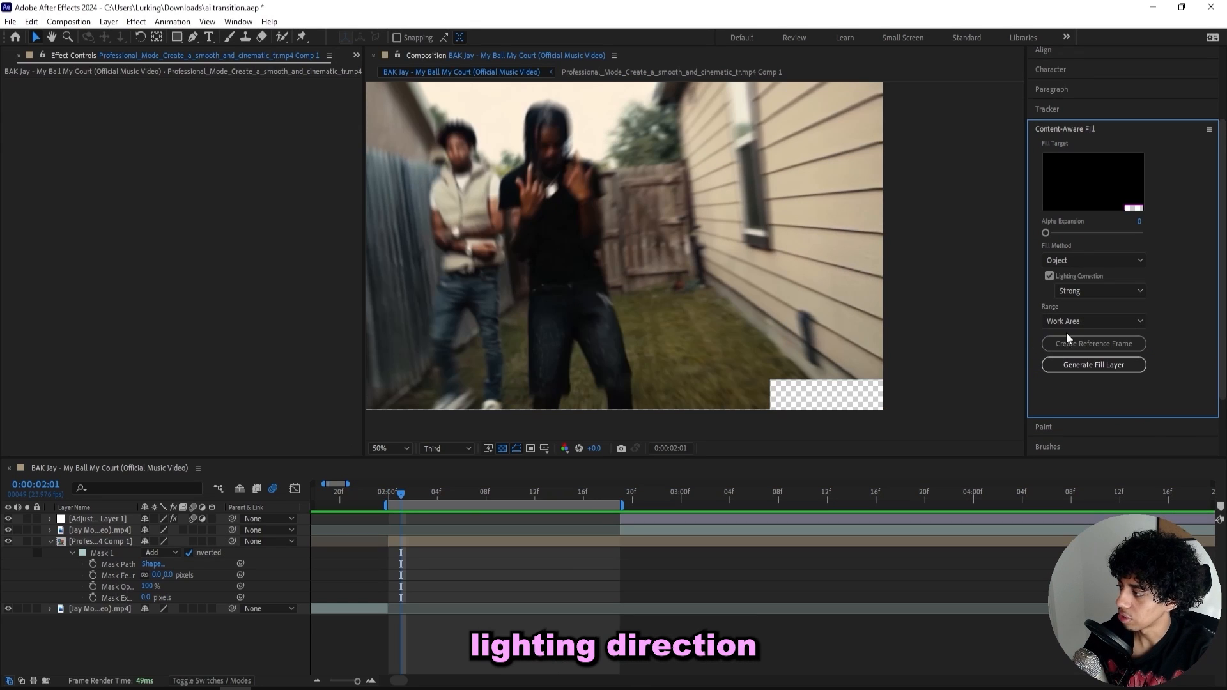
{"action": "left_click", "coordinate": [464, 541]}
{"action": "left_click", "coordinate": [1109, 372]}
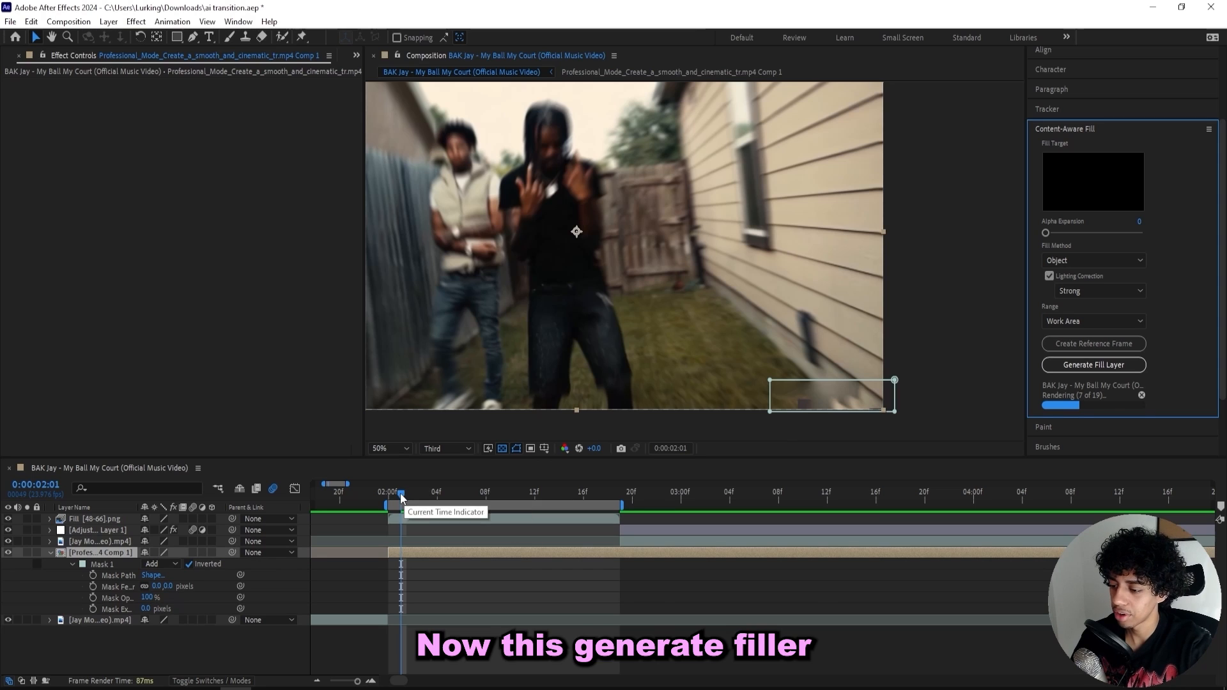
Check the filled watermark area across the frames from 0:00:02:01 and play the transition.
{"action": "left_click_drag", "start_coordinate": [400, 497], "coordinate": [461, 495]}
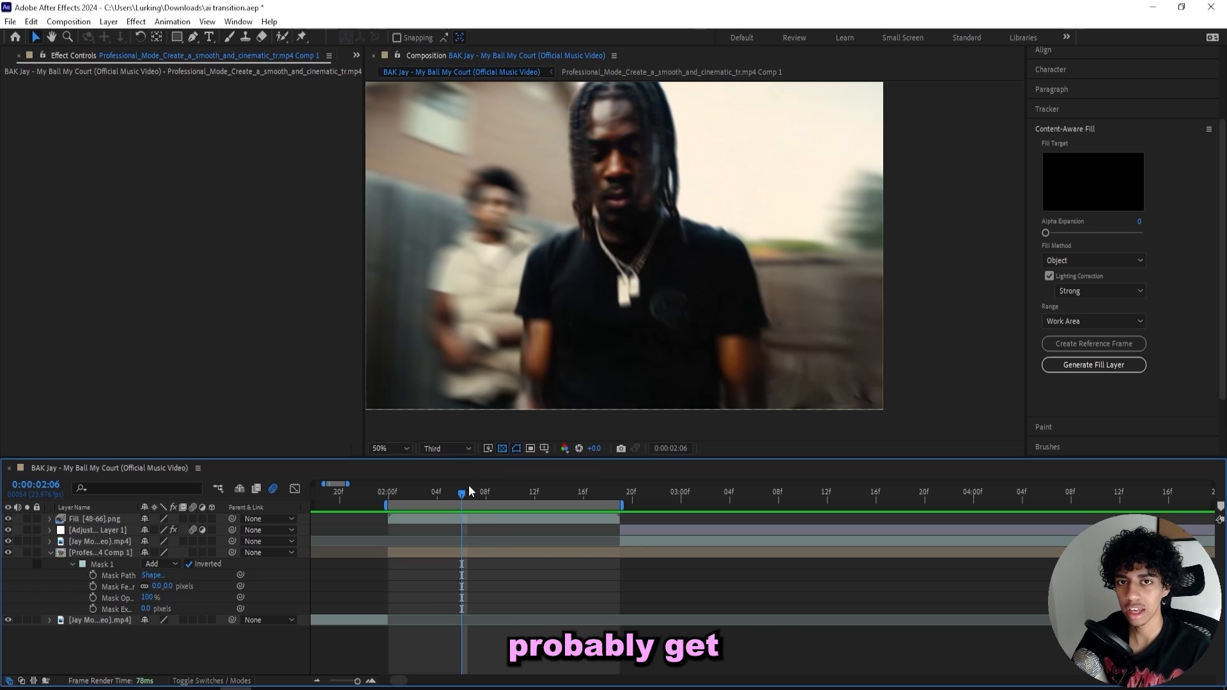
{"action": "left_click", "coordinate": [478, 554]}
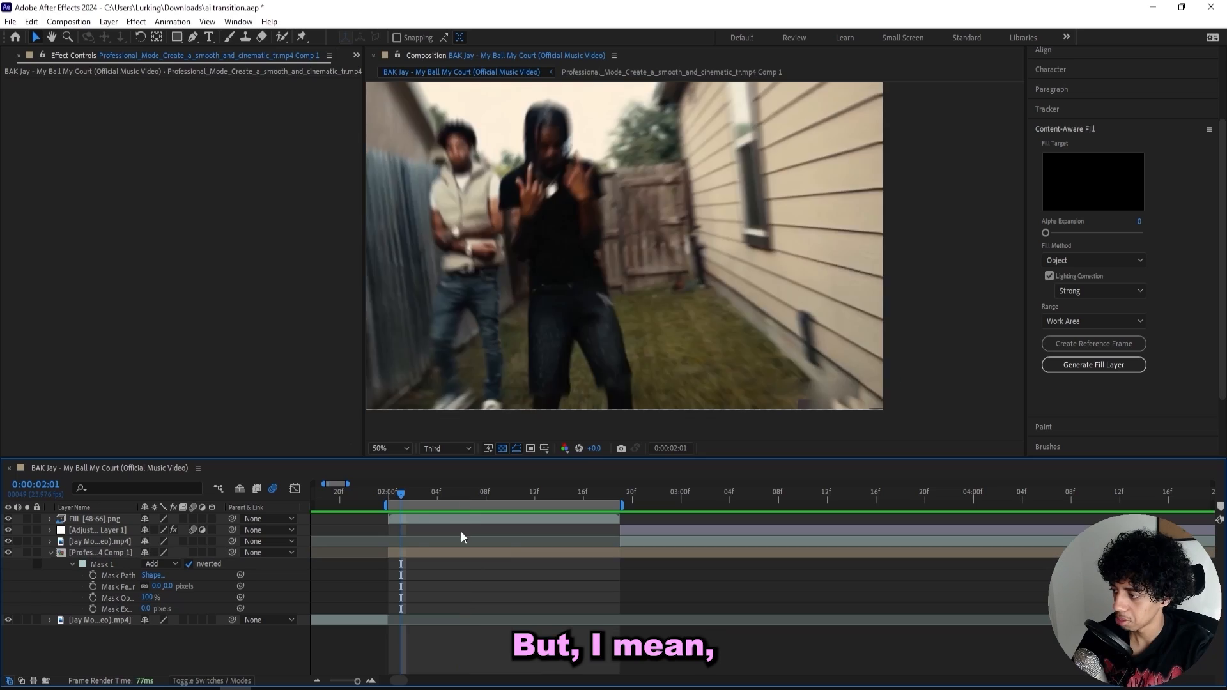
{"action": "key", "text": "space"}
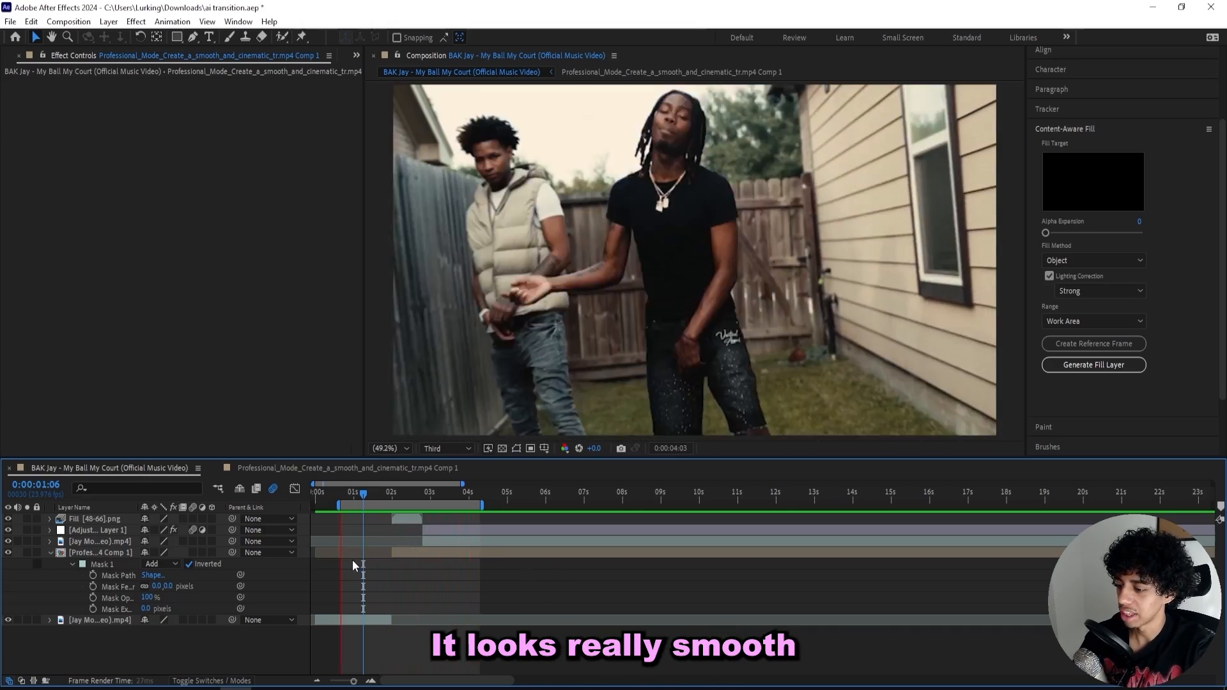
Set the work area to start at 0:00:01:08 and switch to OBS.
{"action": "left_click", "coordinate": [367, 493]}
{"action": "key", "text": "b"}
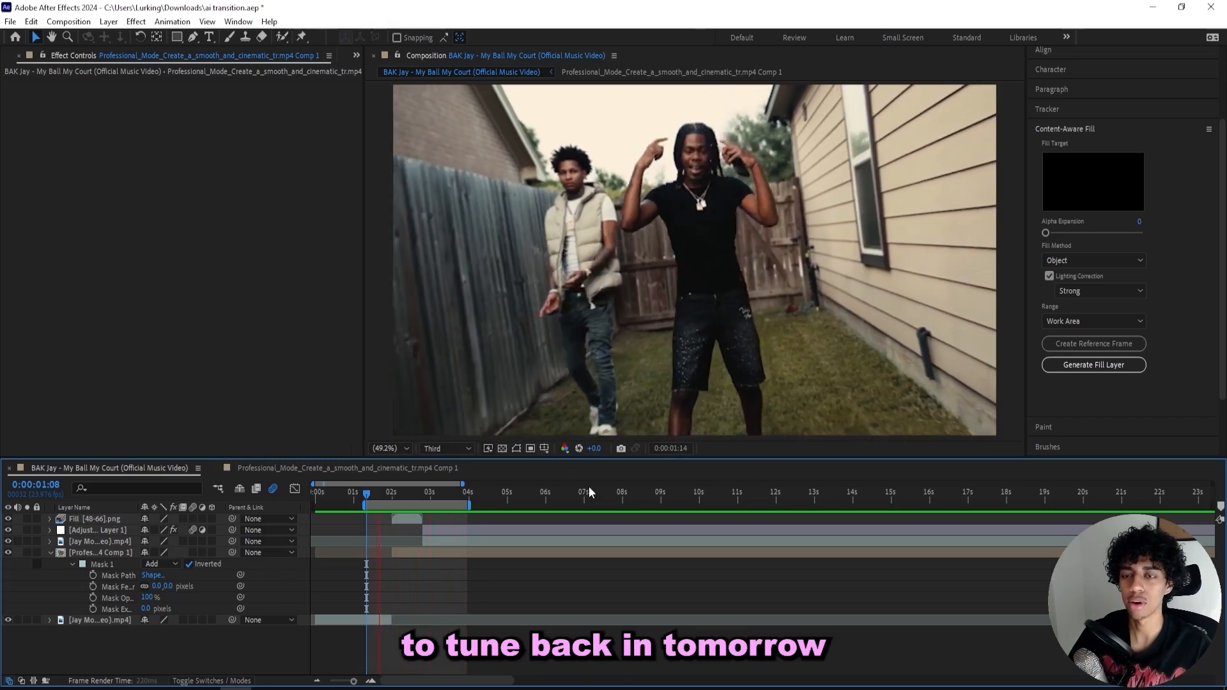
{"action": "key", "text": "alt+Tab"}
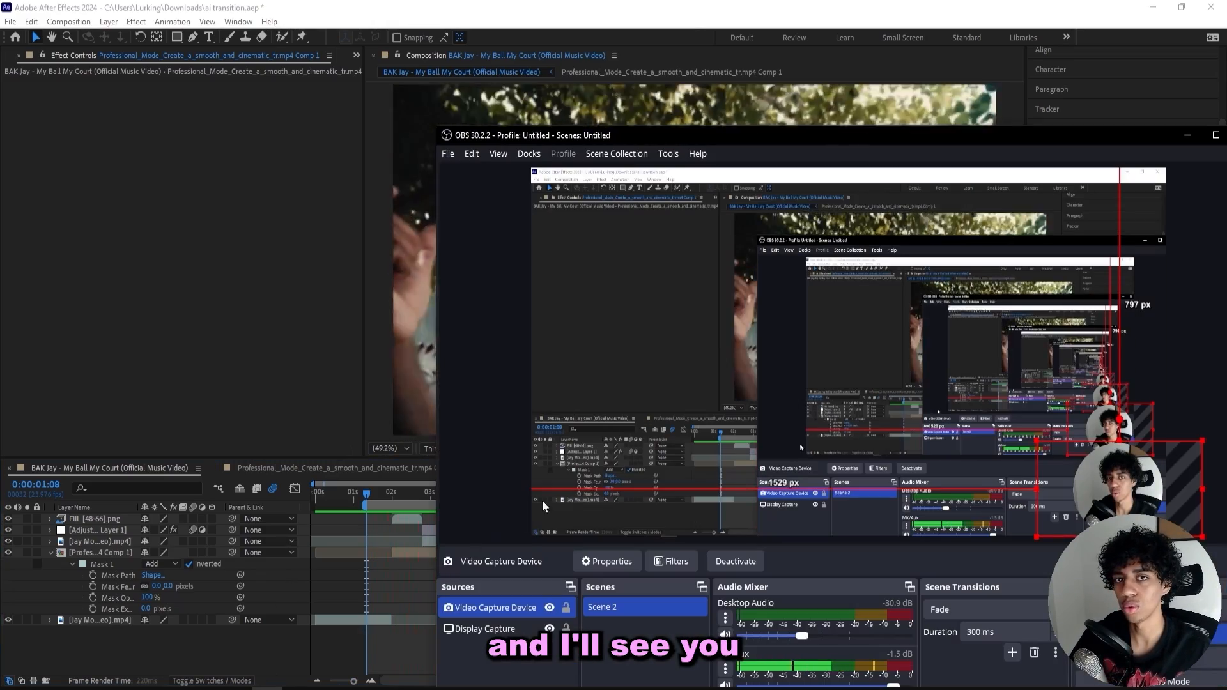